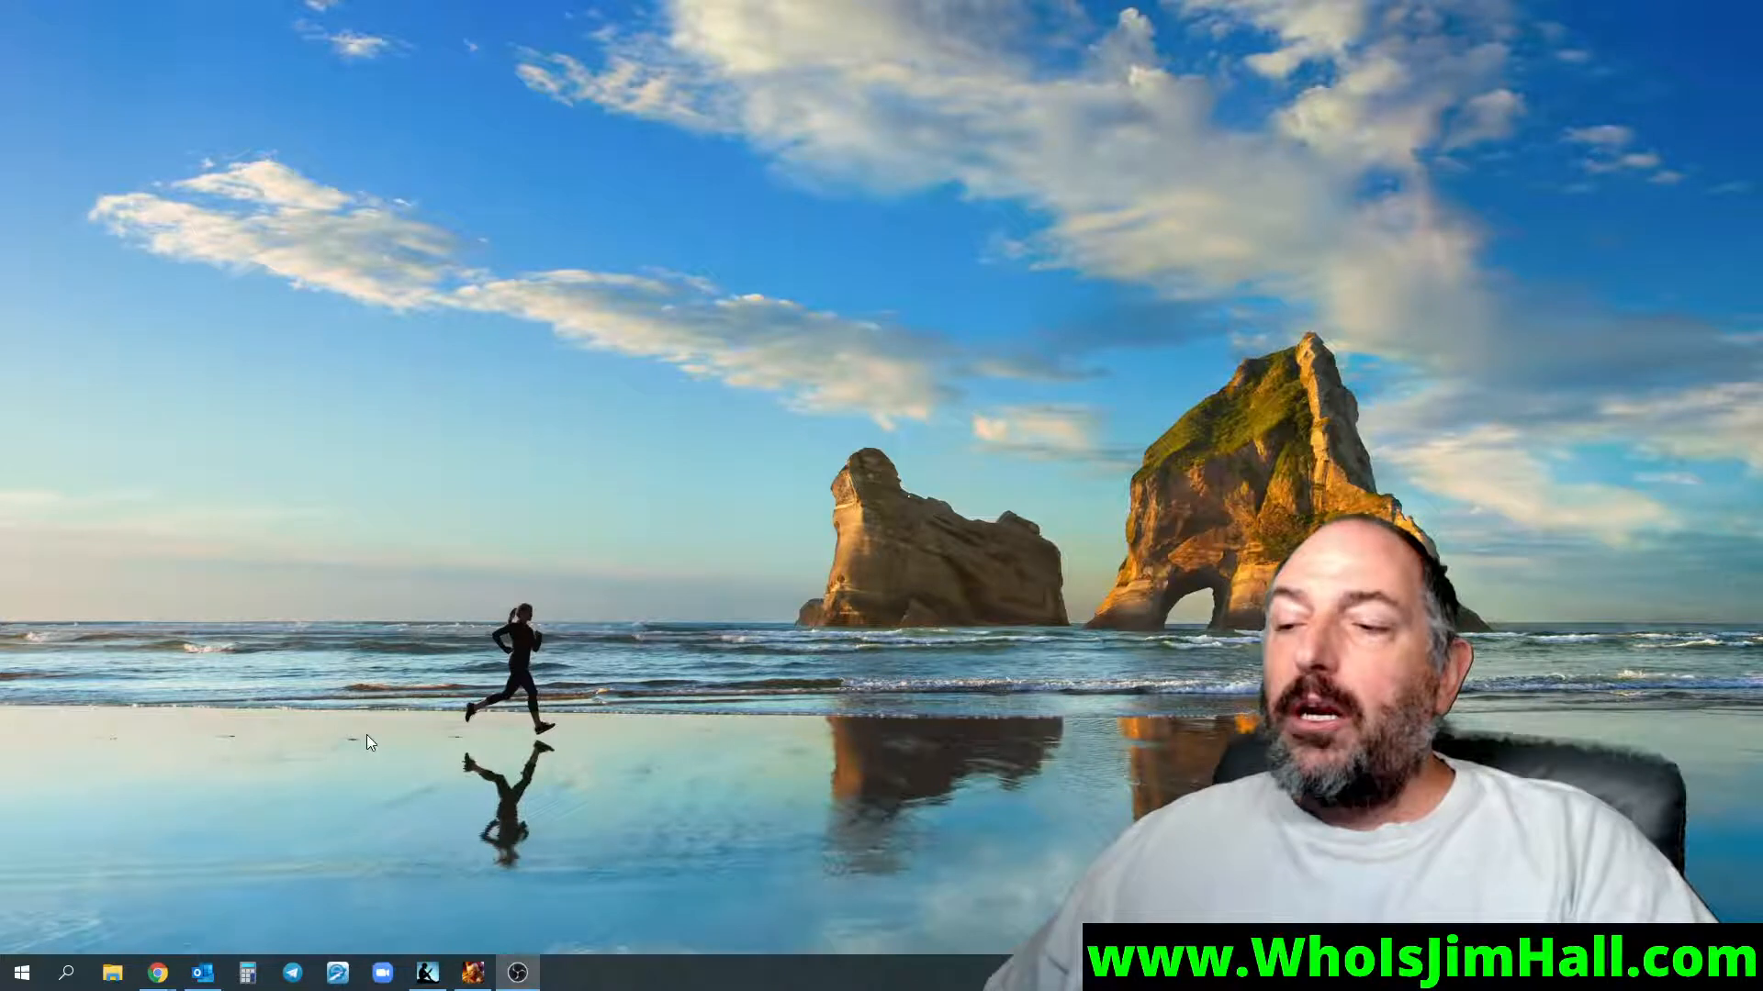
- Open Excel and create a workbook from the Welcome to Excel template
key("super")
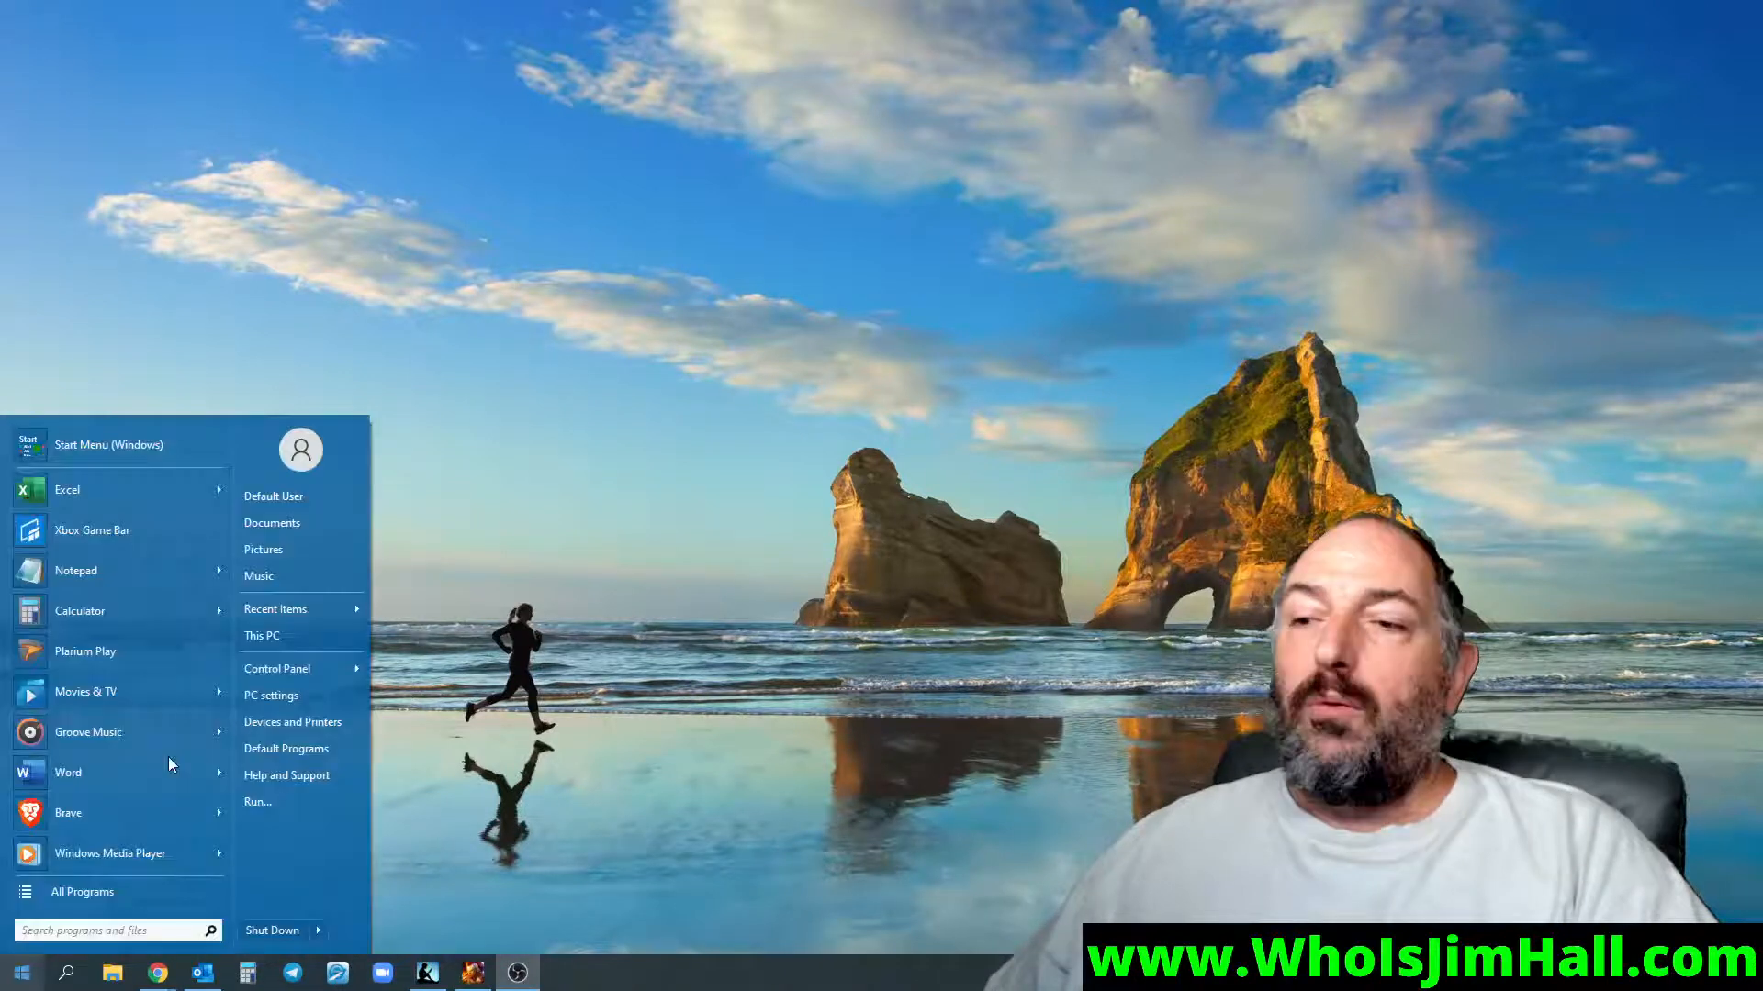
left_click(138, 492)
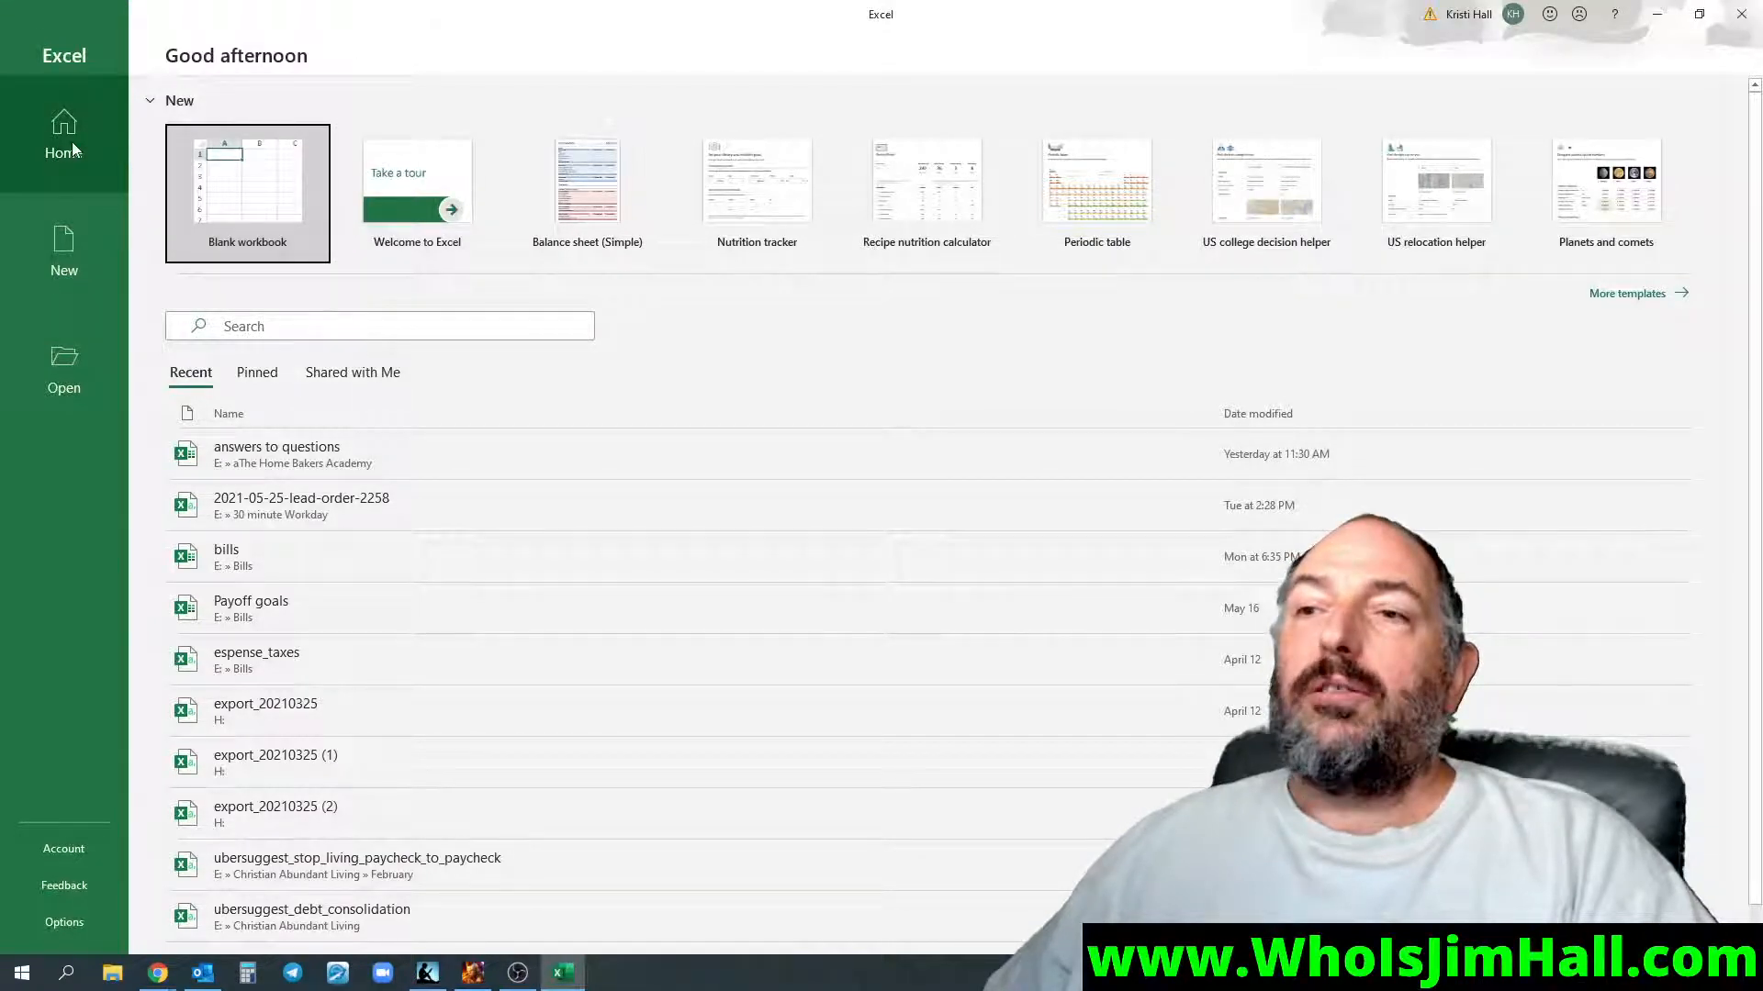
left_click(63, 252)
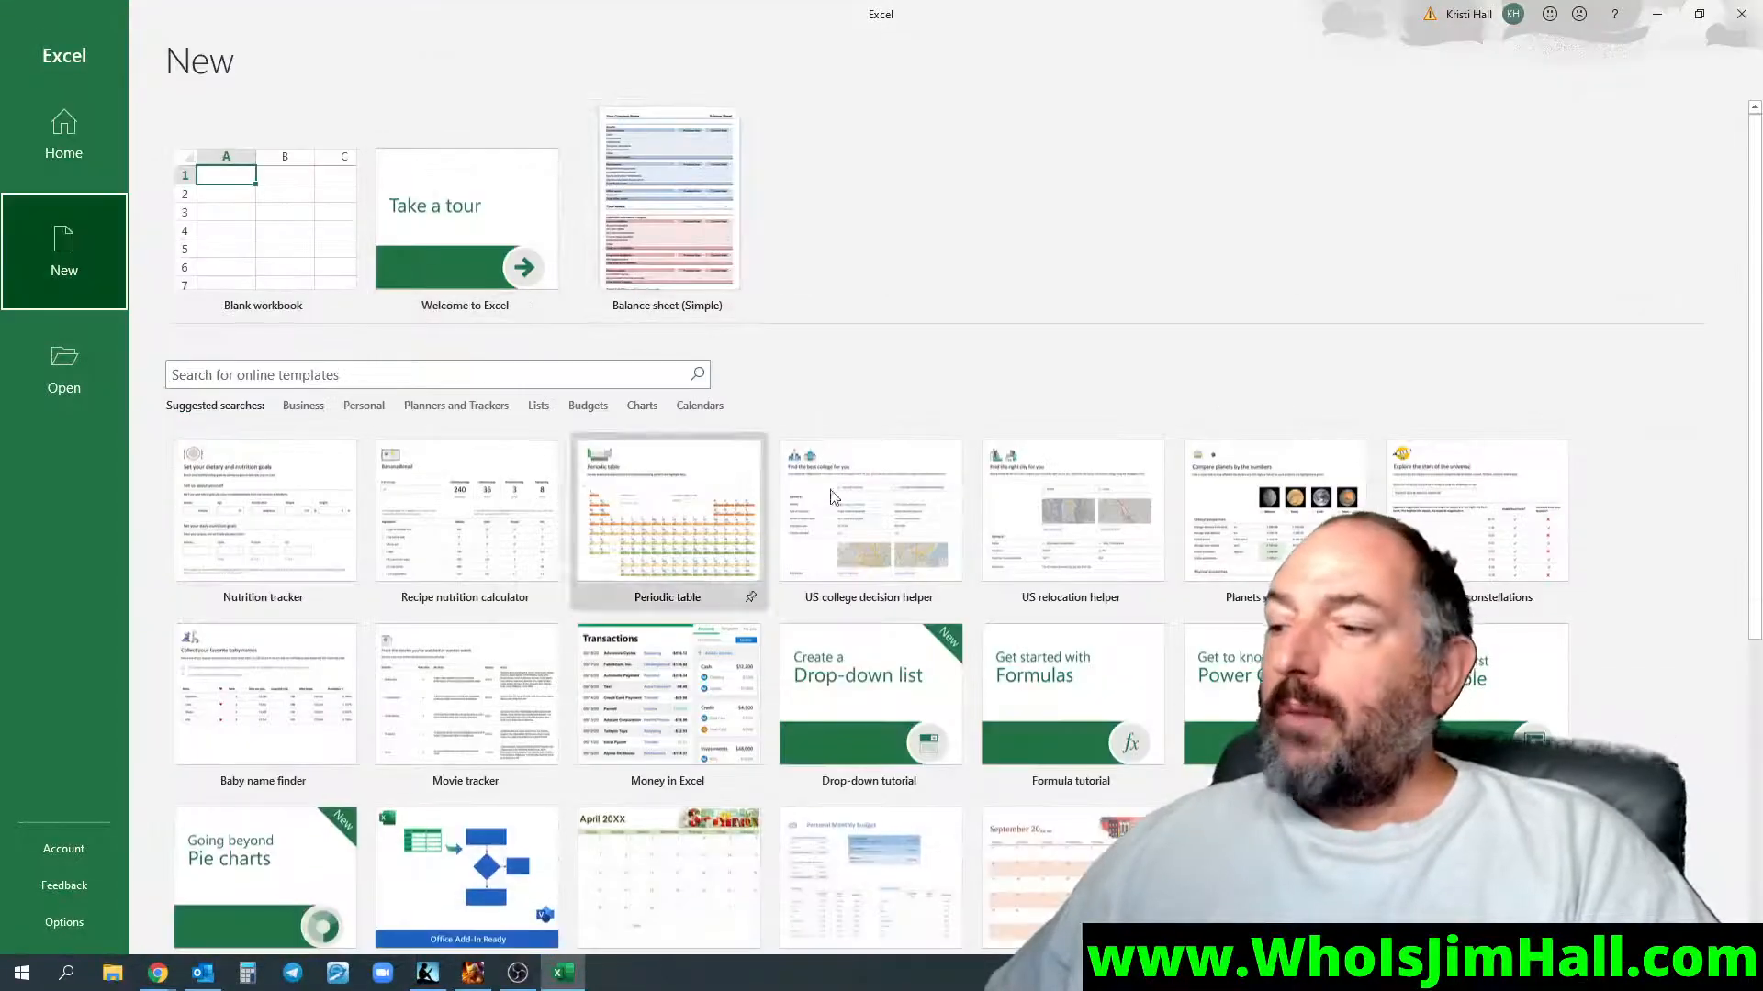
left_click(75, 149)
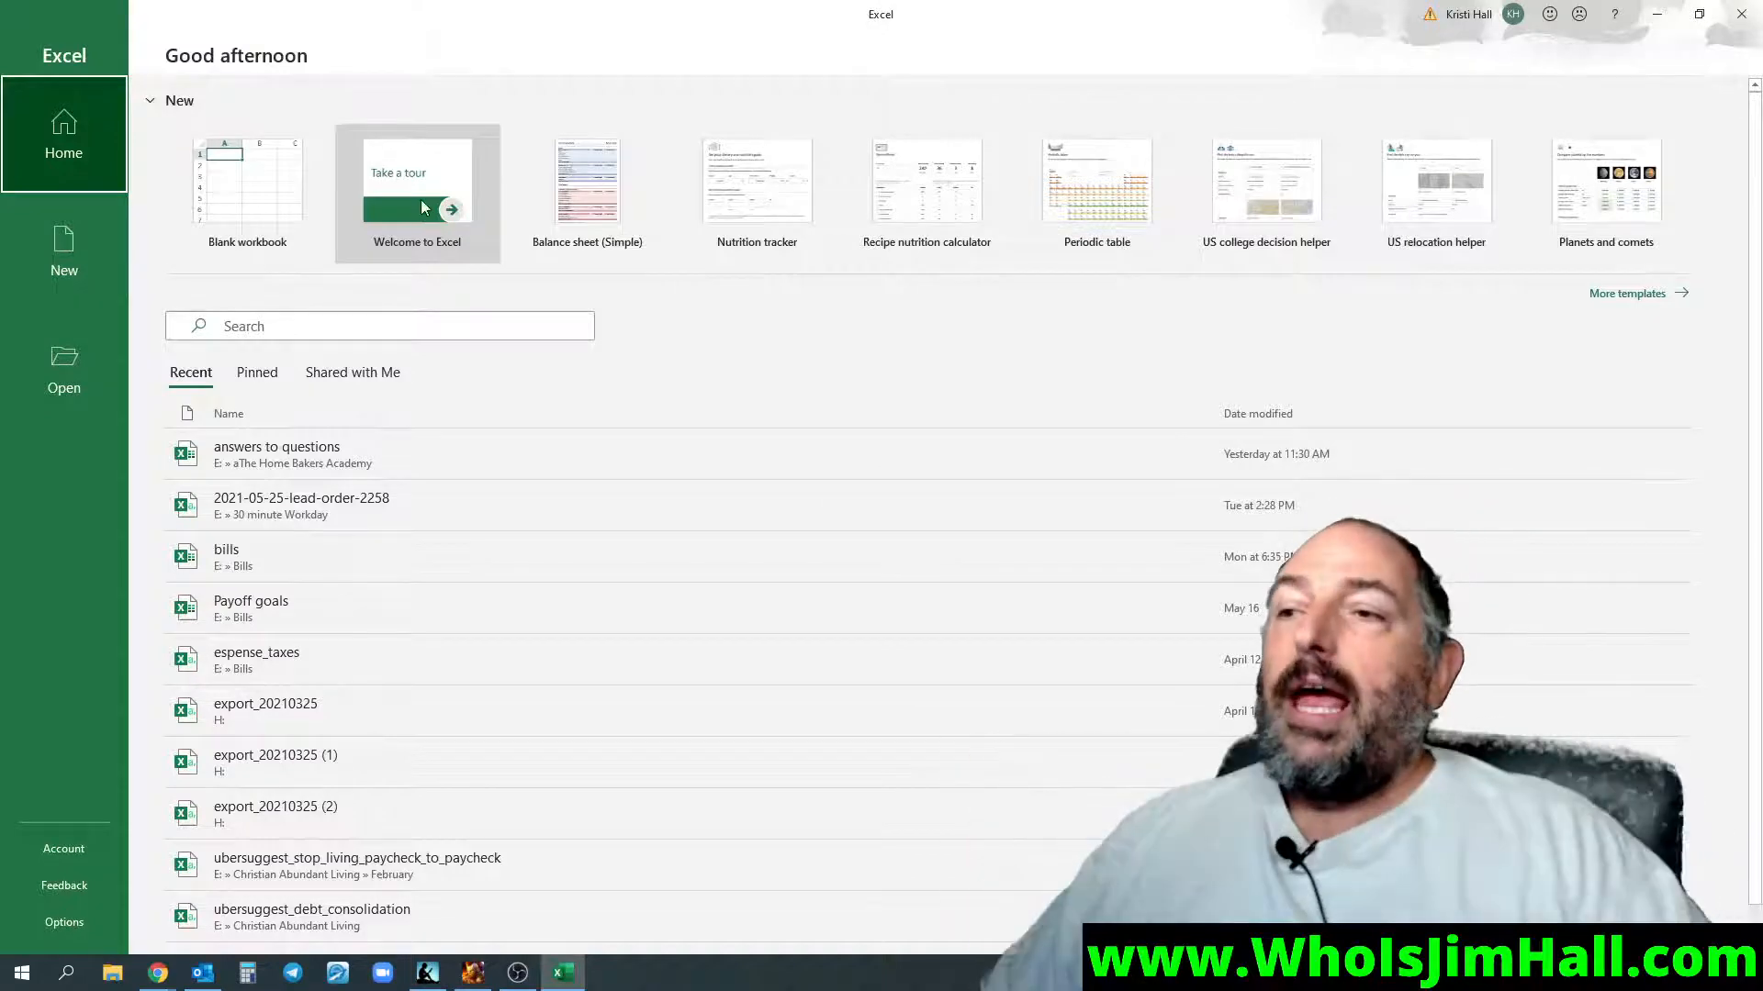
left_click(414, 184)
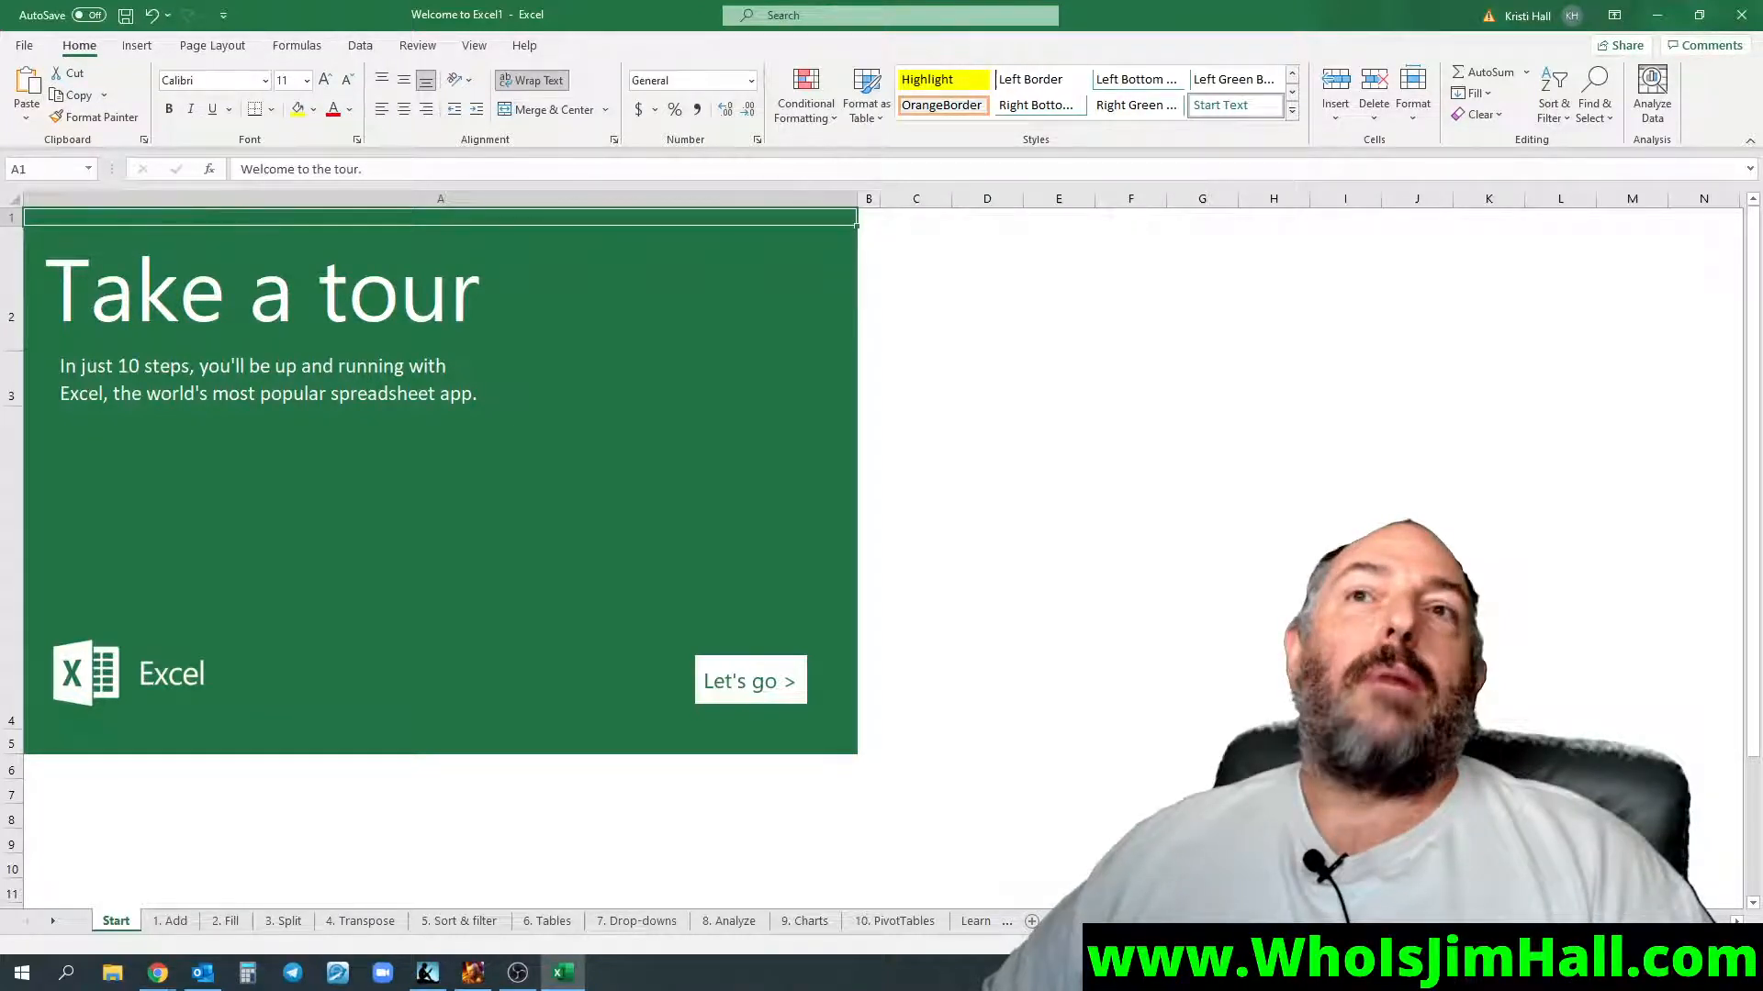
- Minimize the workbook, switch to Chrome and load the site whoisjimhall.com
left_click(1645, 22)
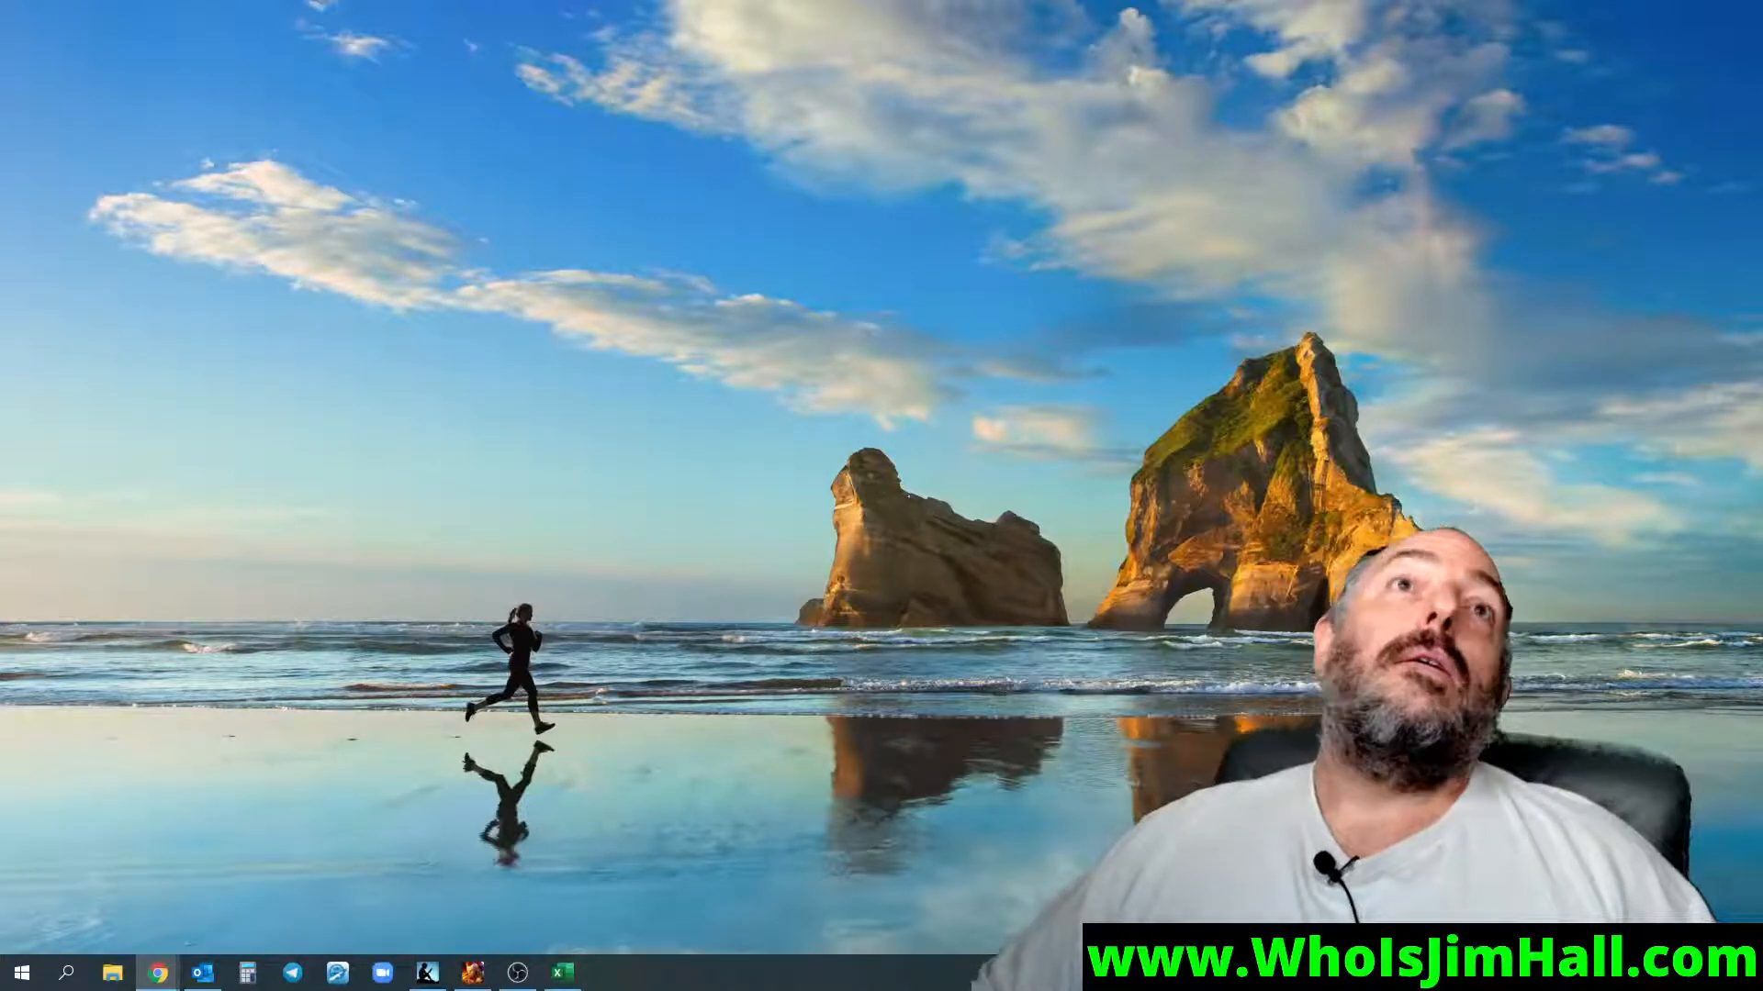
left_click_drag(1042, 2, 1032, 561)
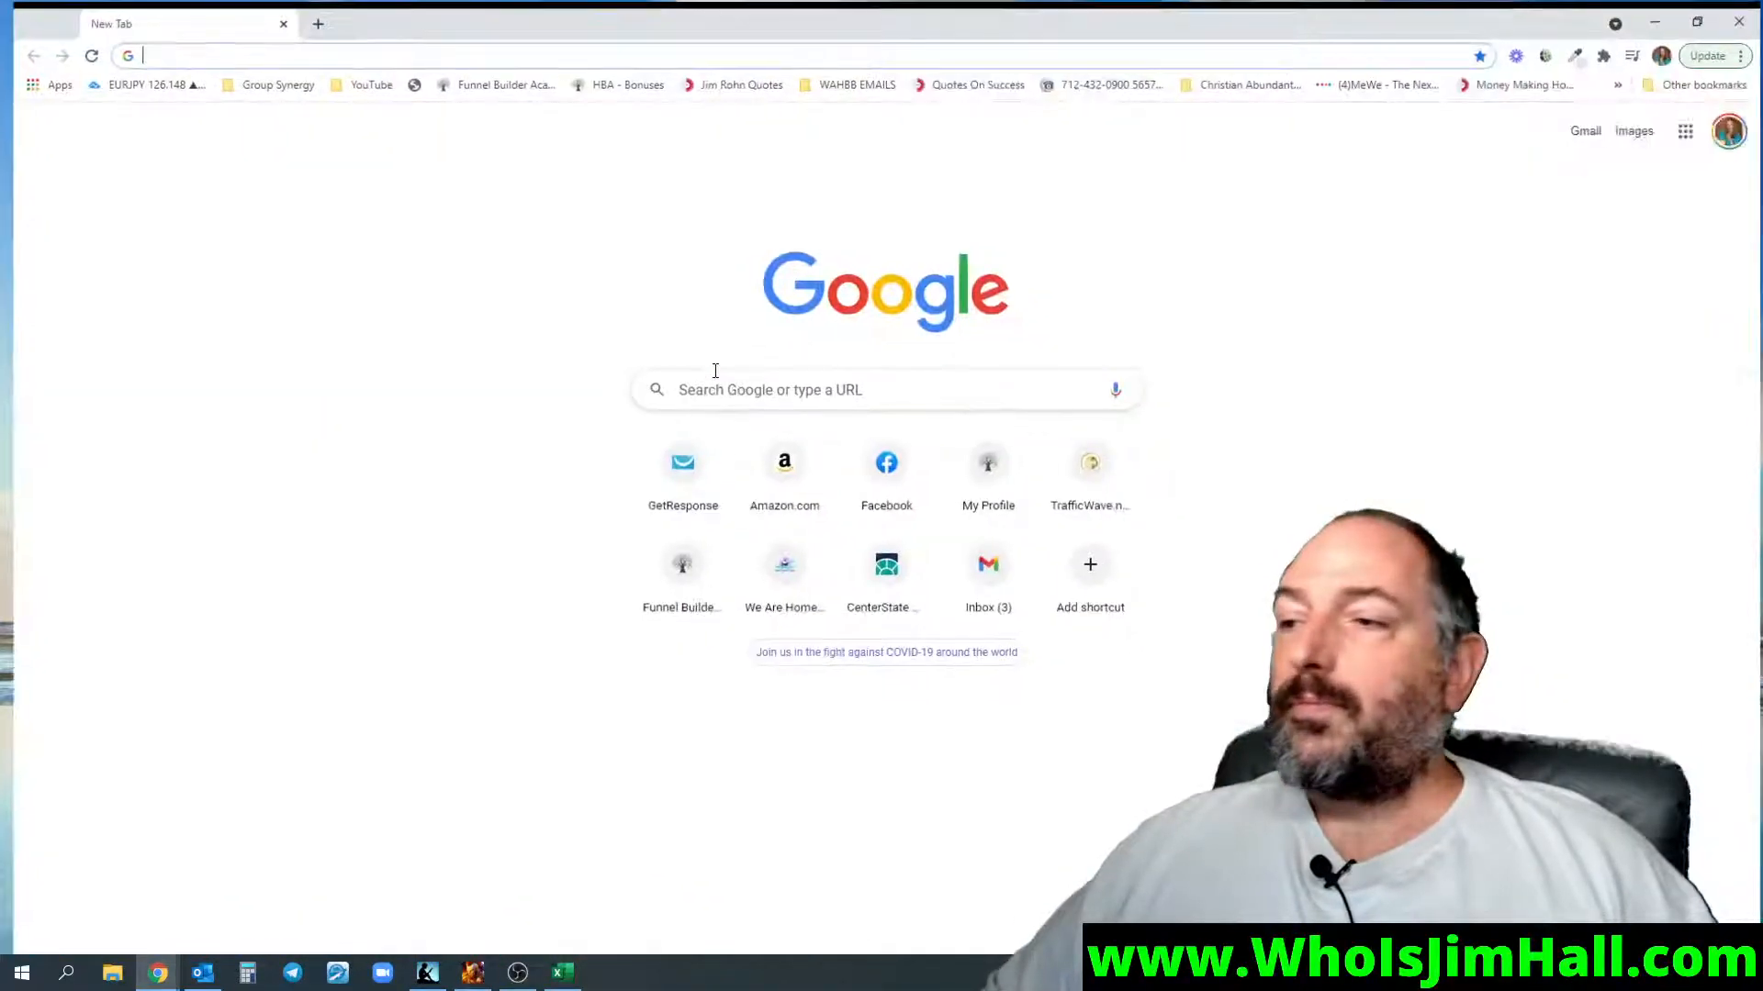
type("whoisjimhall.com")
key("Return")
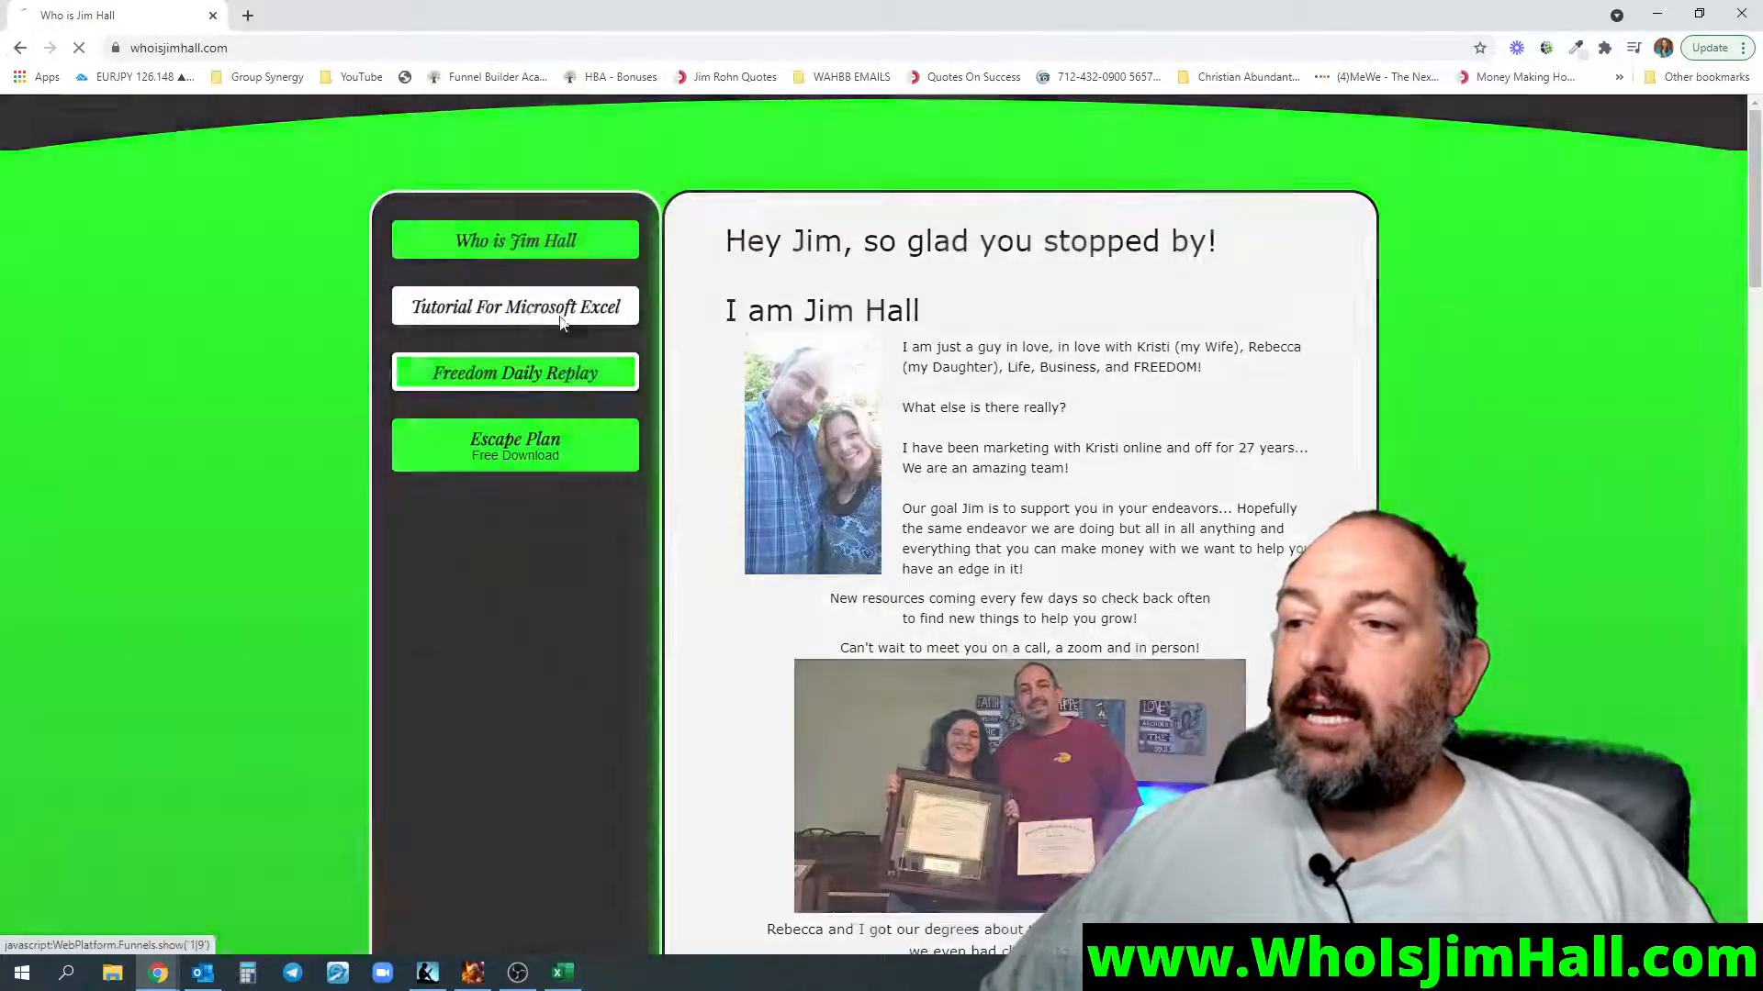
- Open the site's Tutorial For Microsoft Excel page, and start and pause video 1 of the 10-part series
left_click(563, 320)
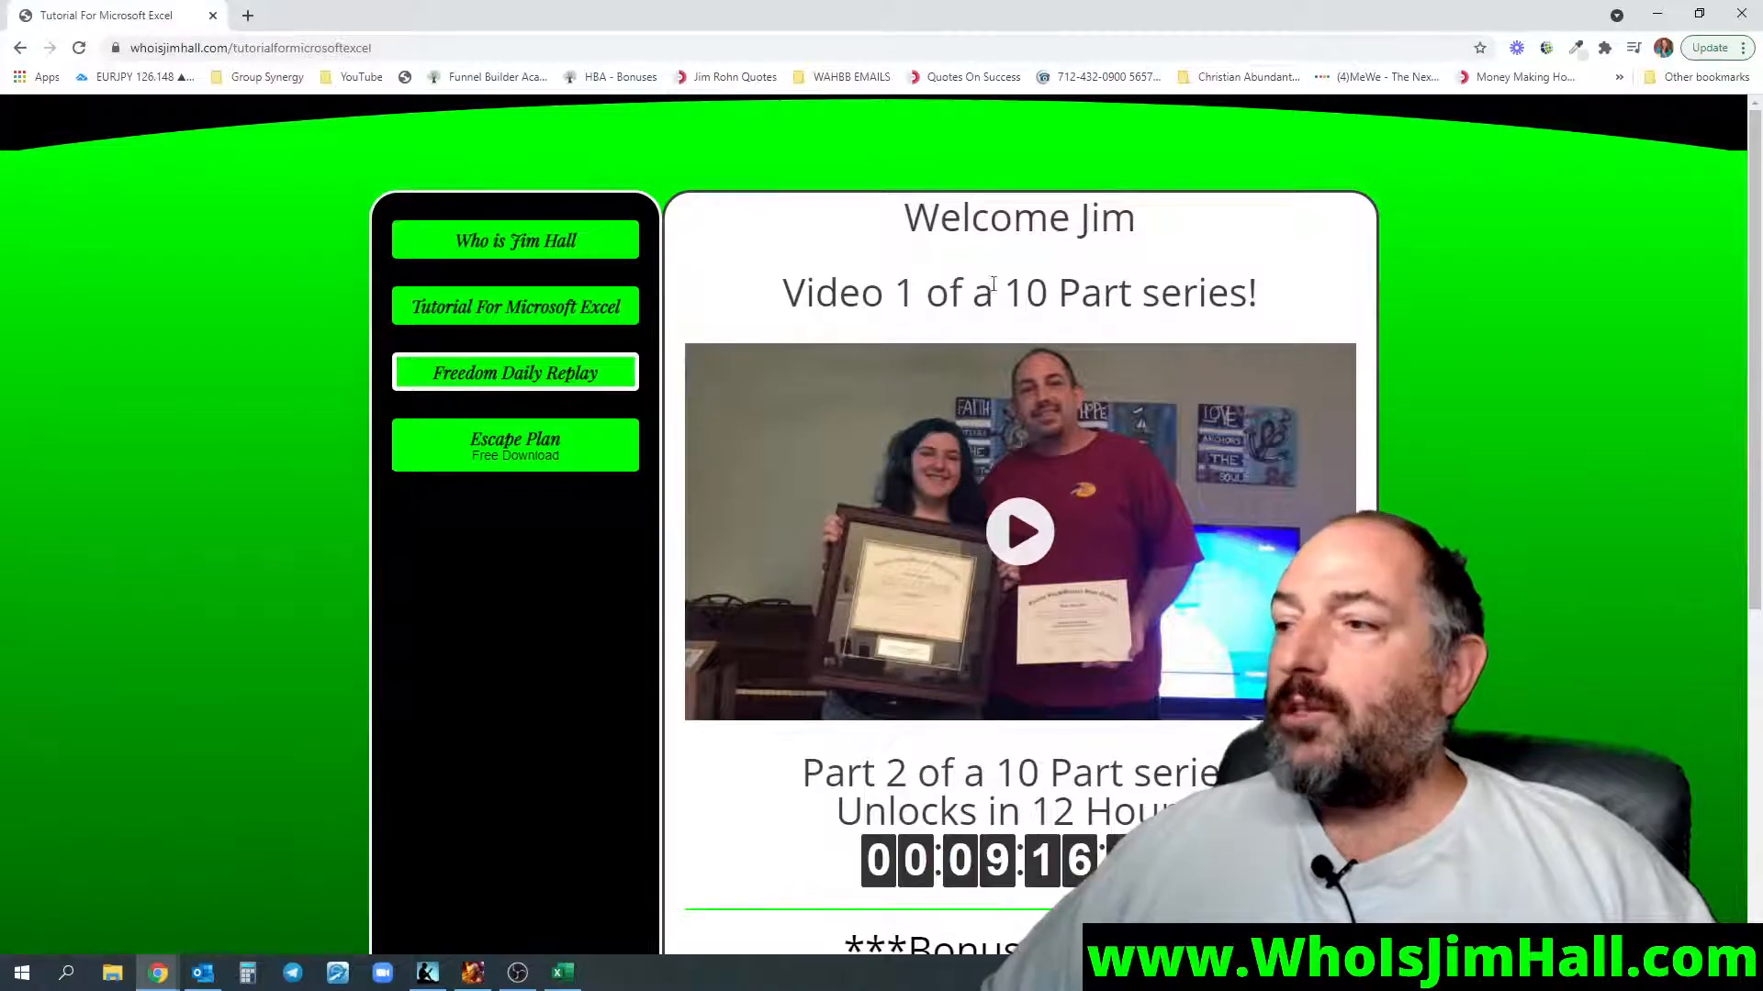
scroll(1007, 358, "down", 2)
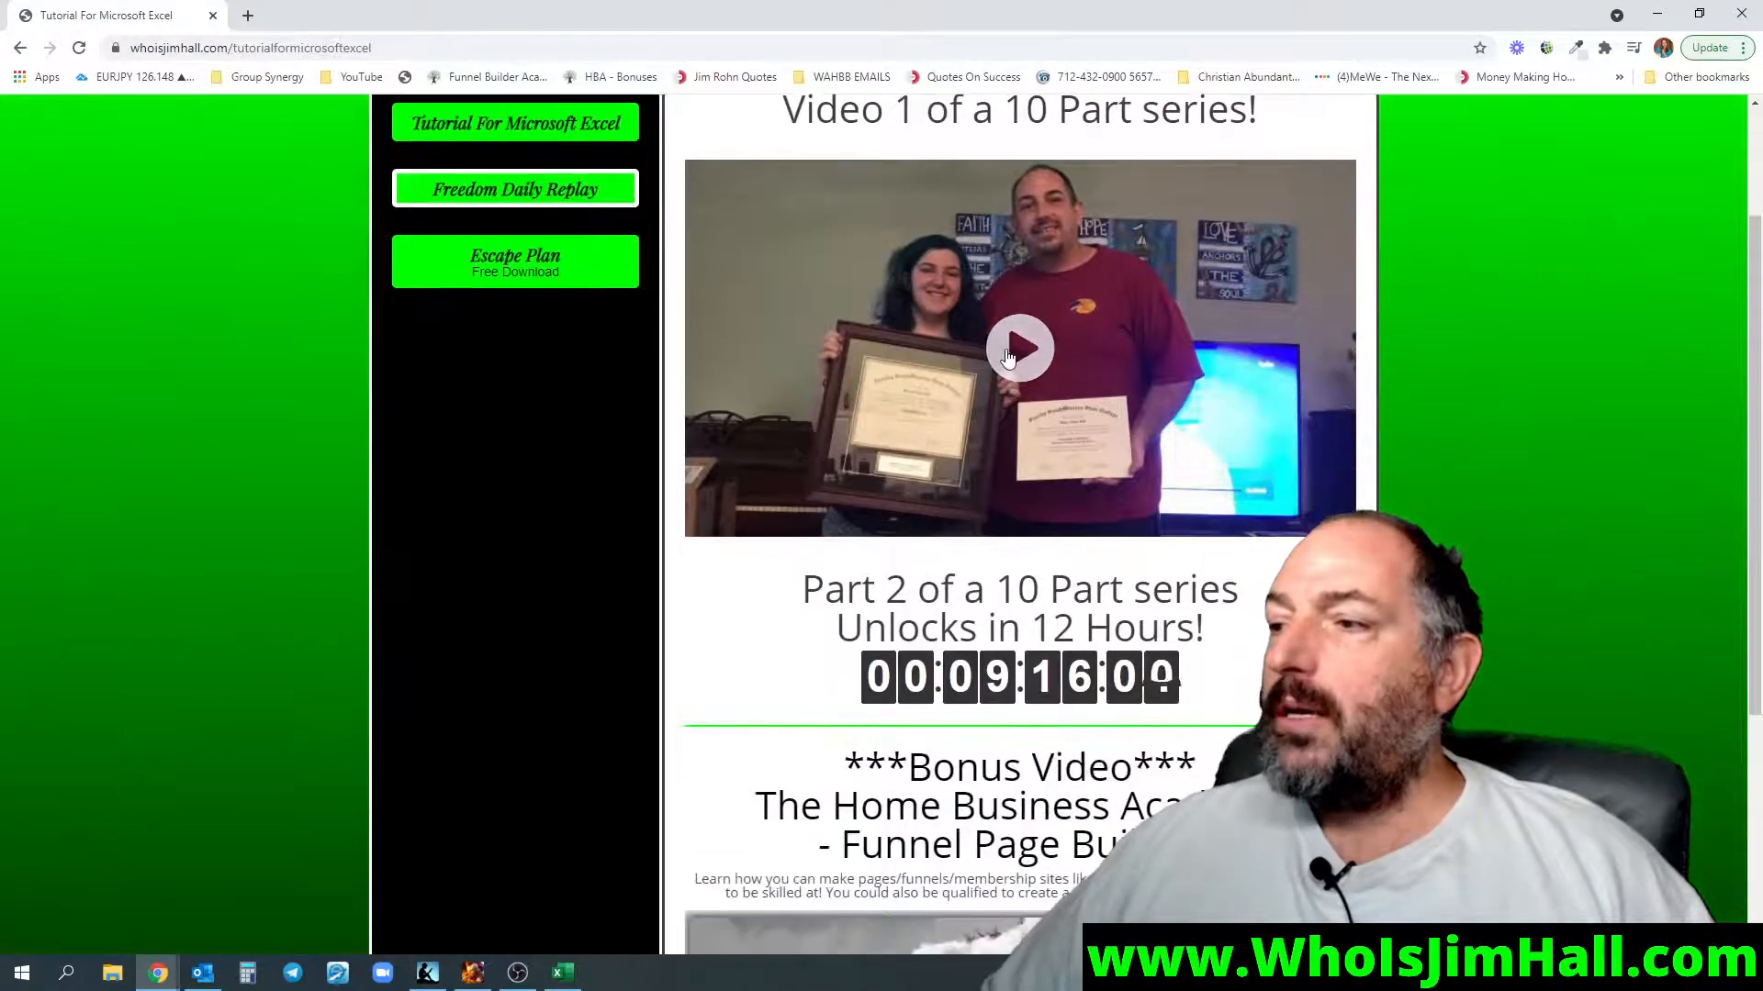
left_click(1019, 353)
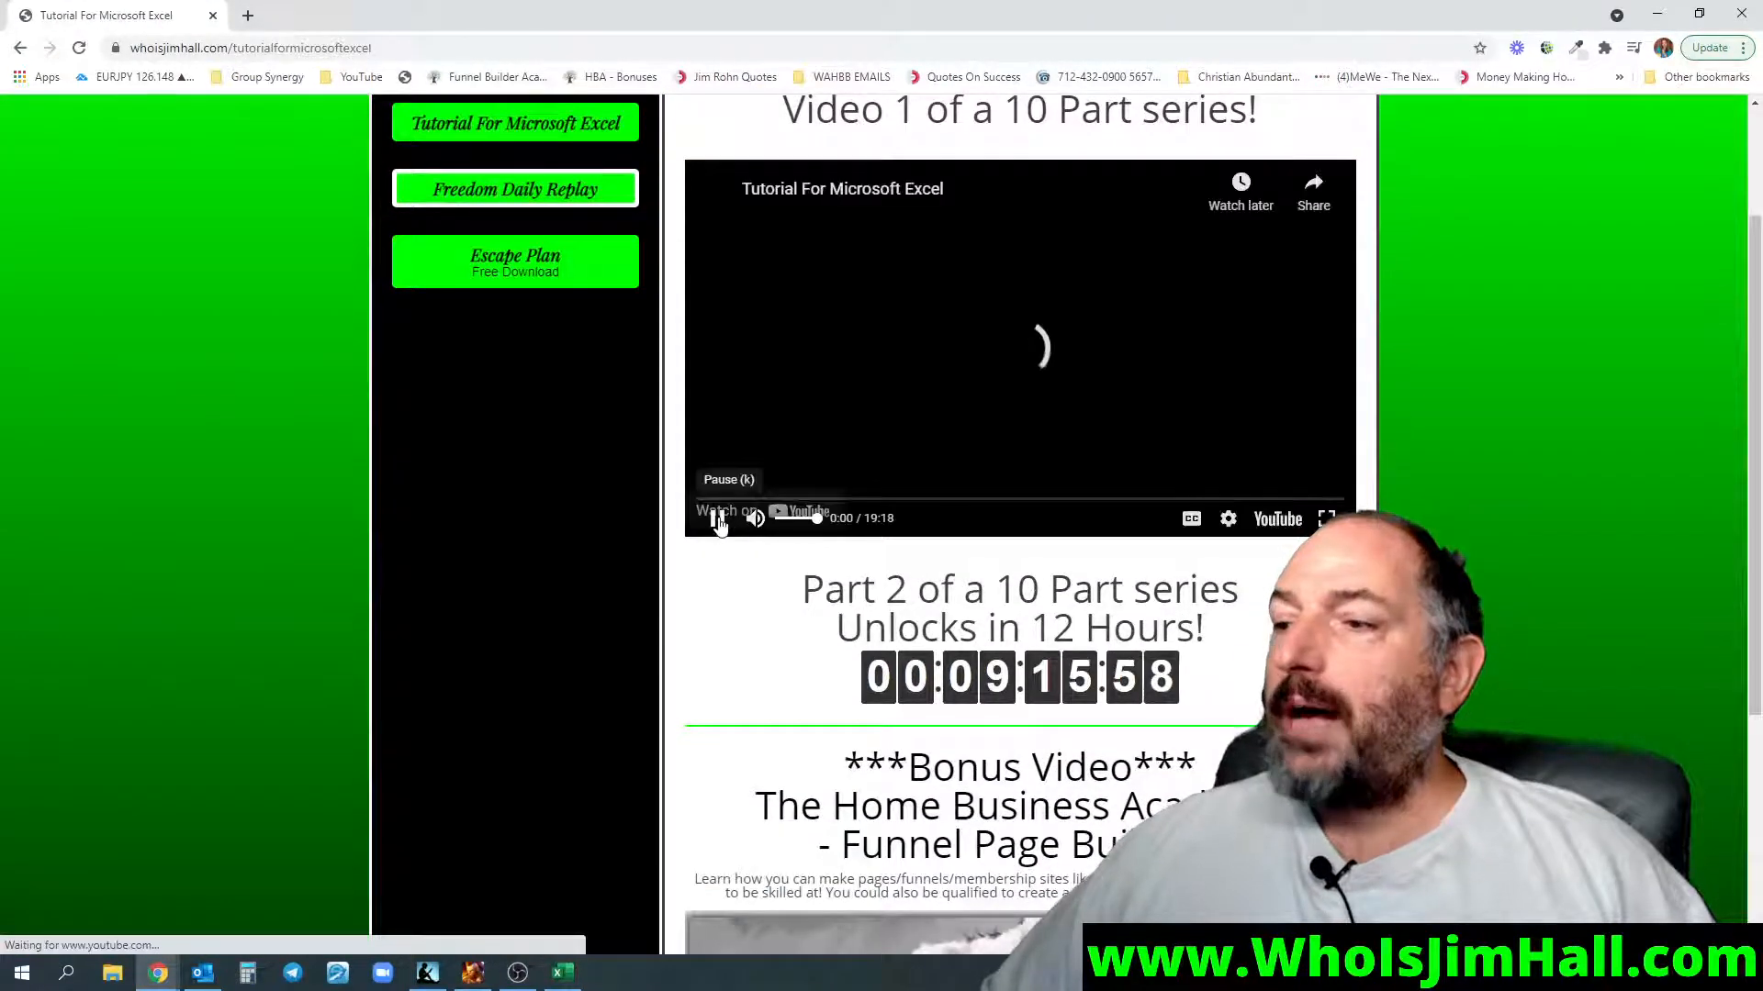
left_click(719, 519)
scroll(1016, 448, "up", 2)
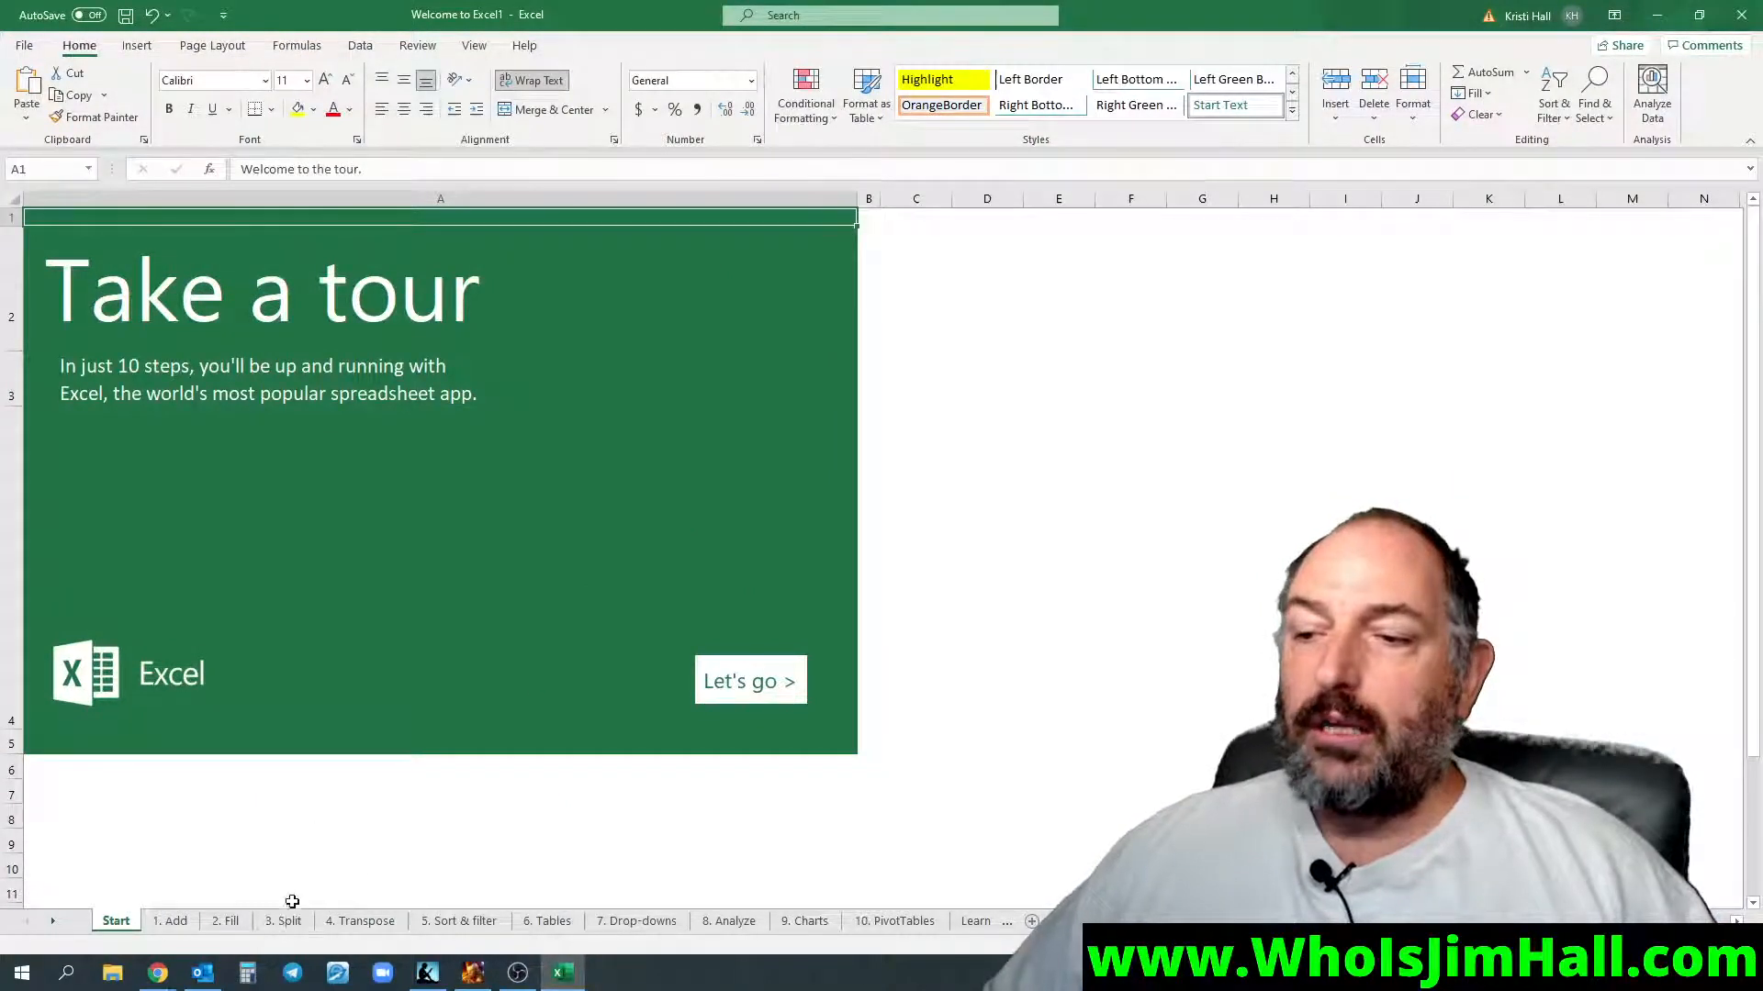
- In Excel's 3. Split sheet, enter the first two contacts' first names in lowercase in D5 and D6, accepting Flash Fill for the rest
left_click(284, 922)
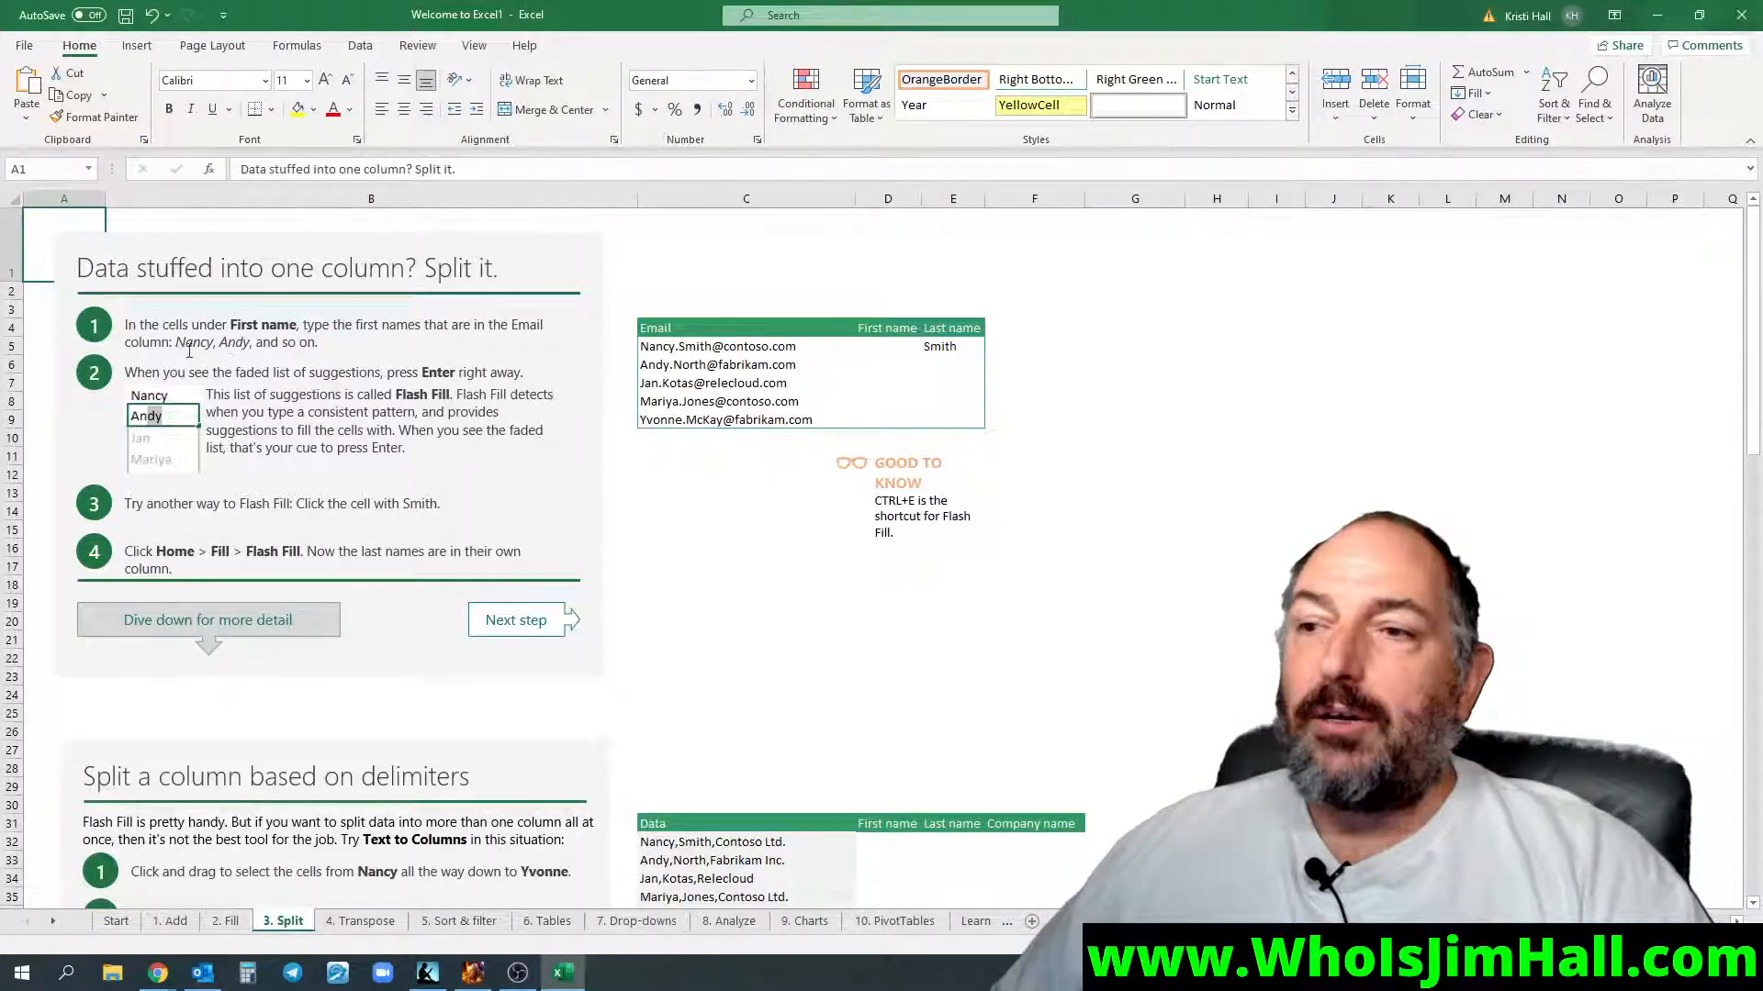
left_click(879, 356)
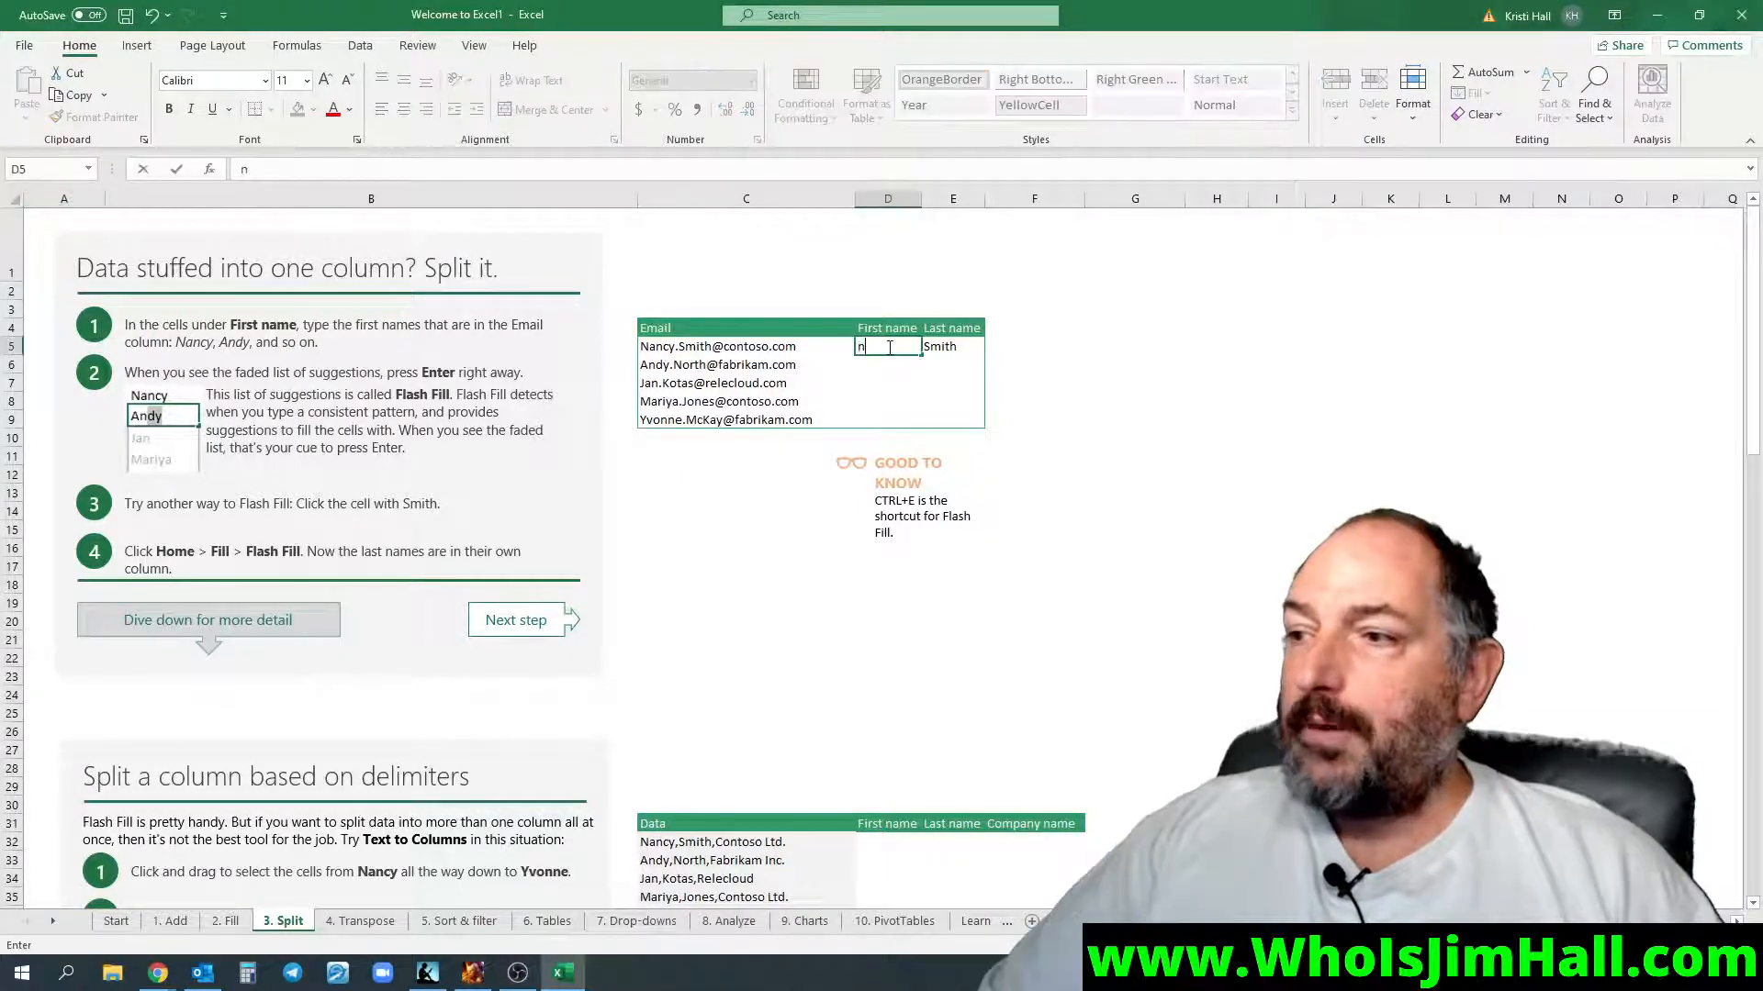
type("nancy")
key("Return")
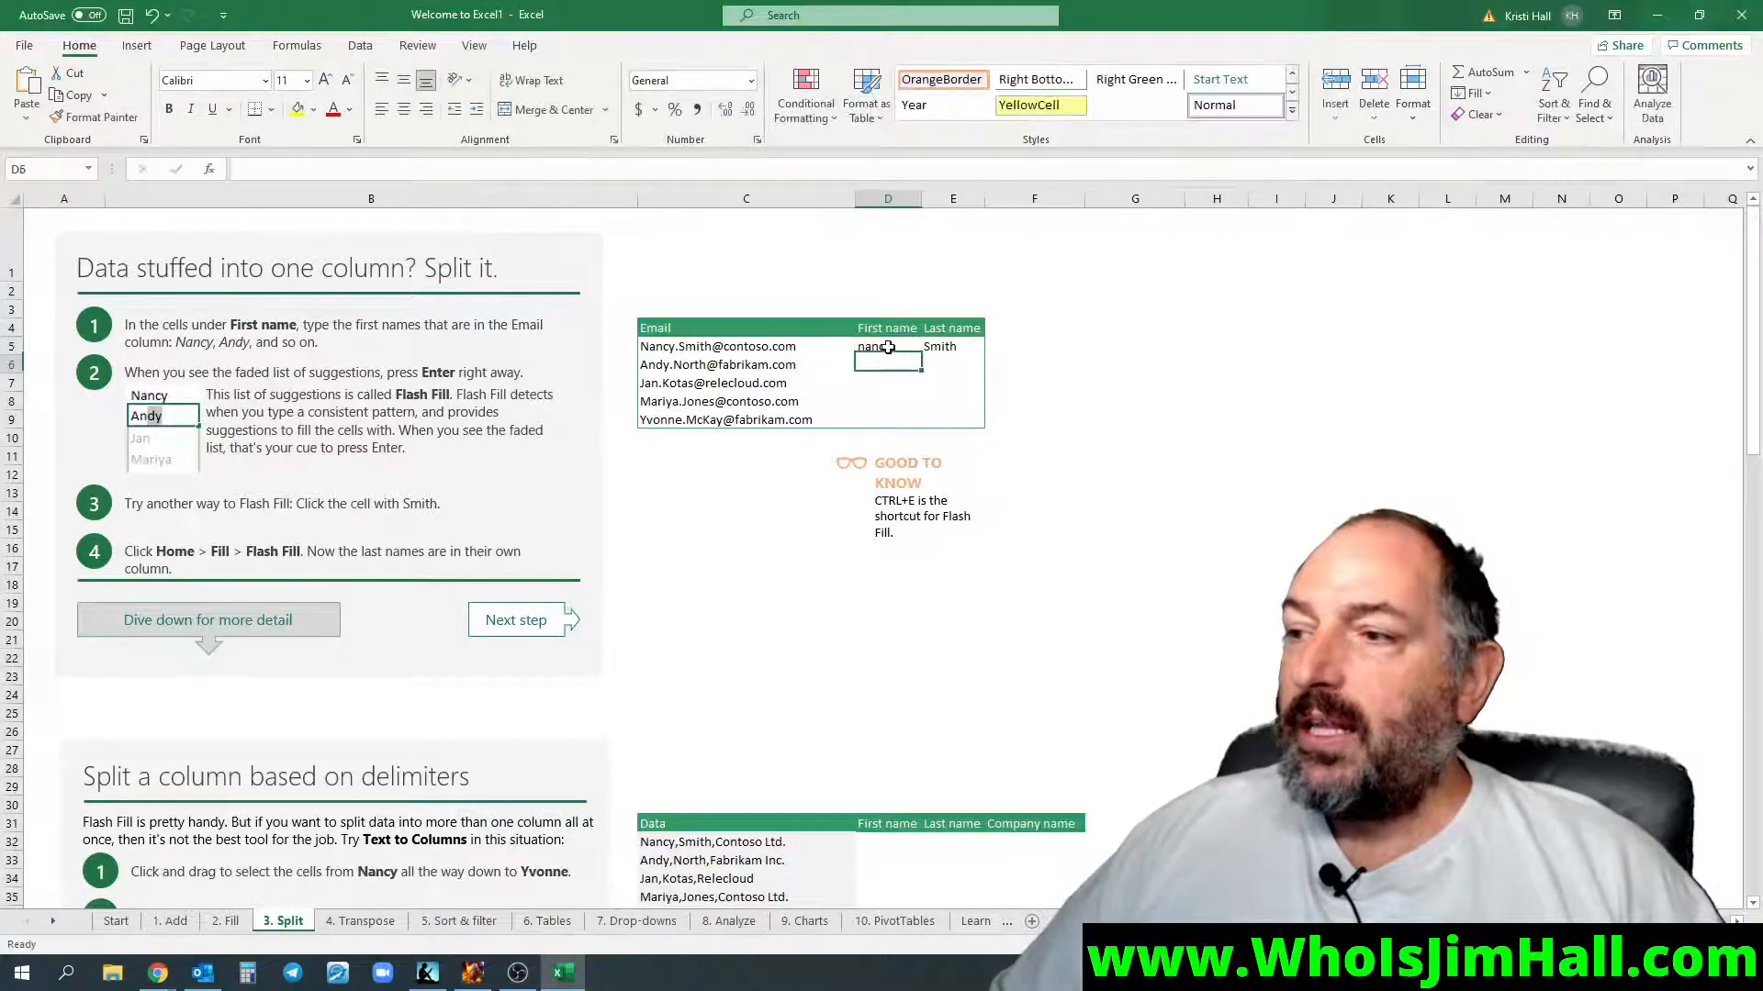
type("andy")
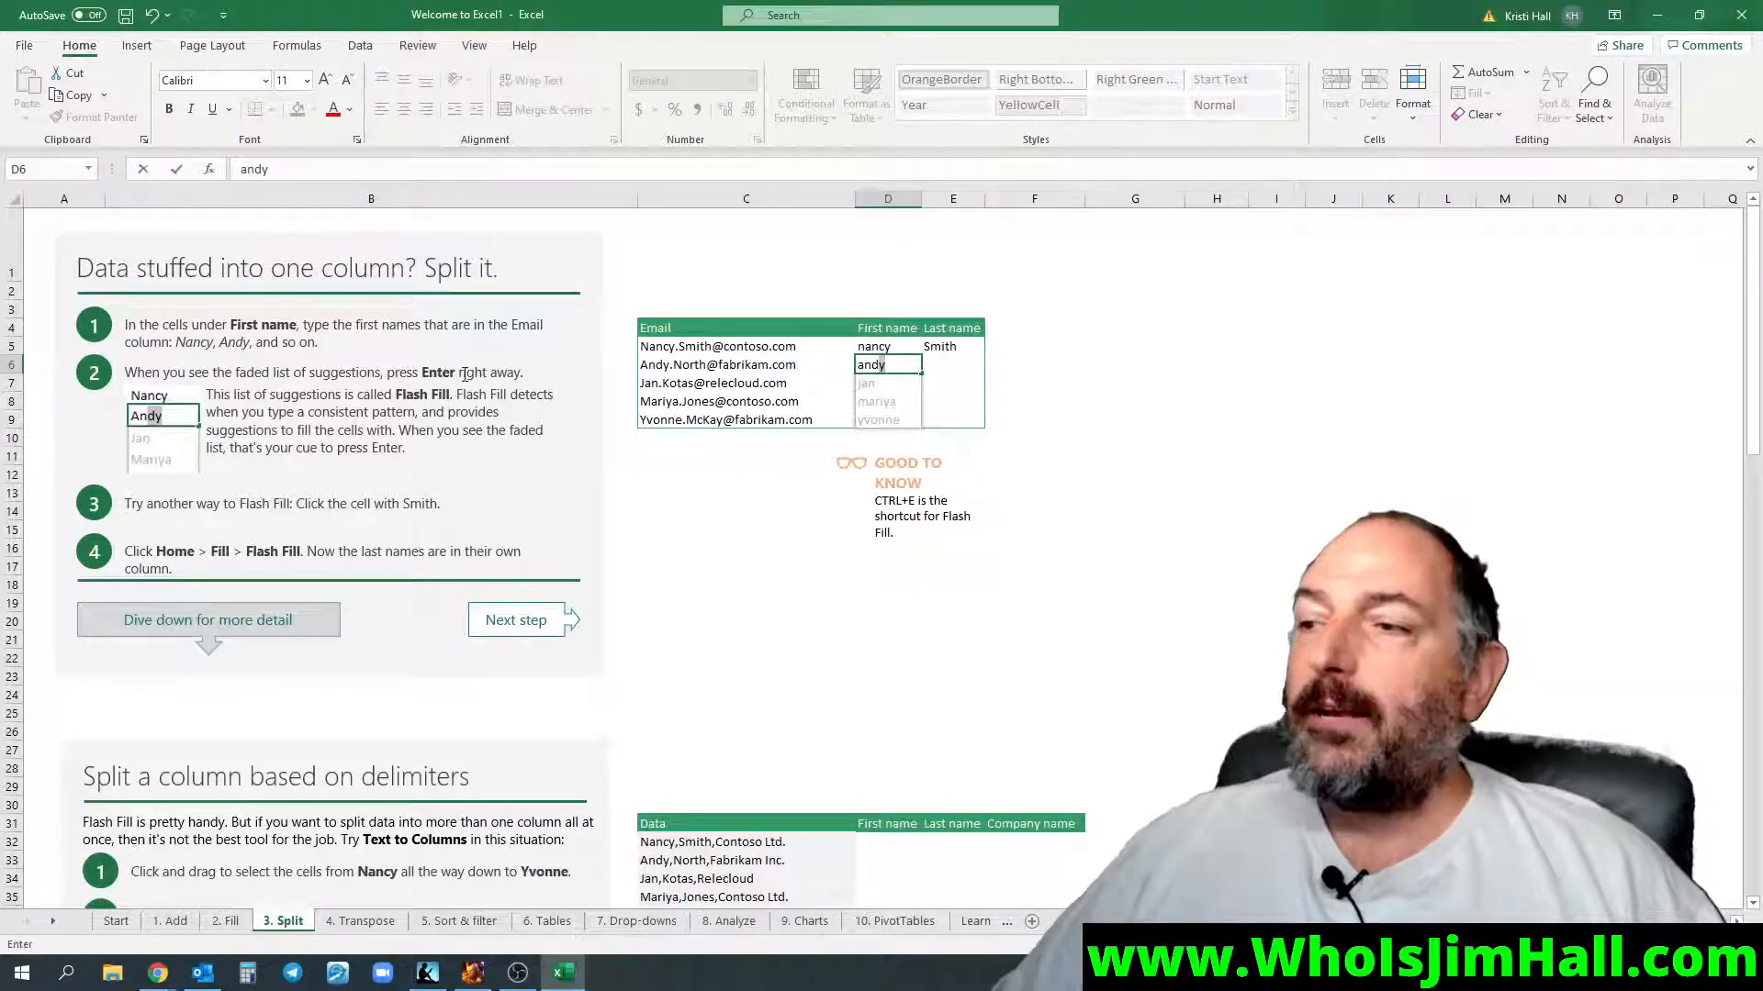
key("Return")
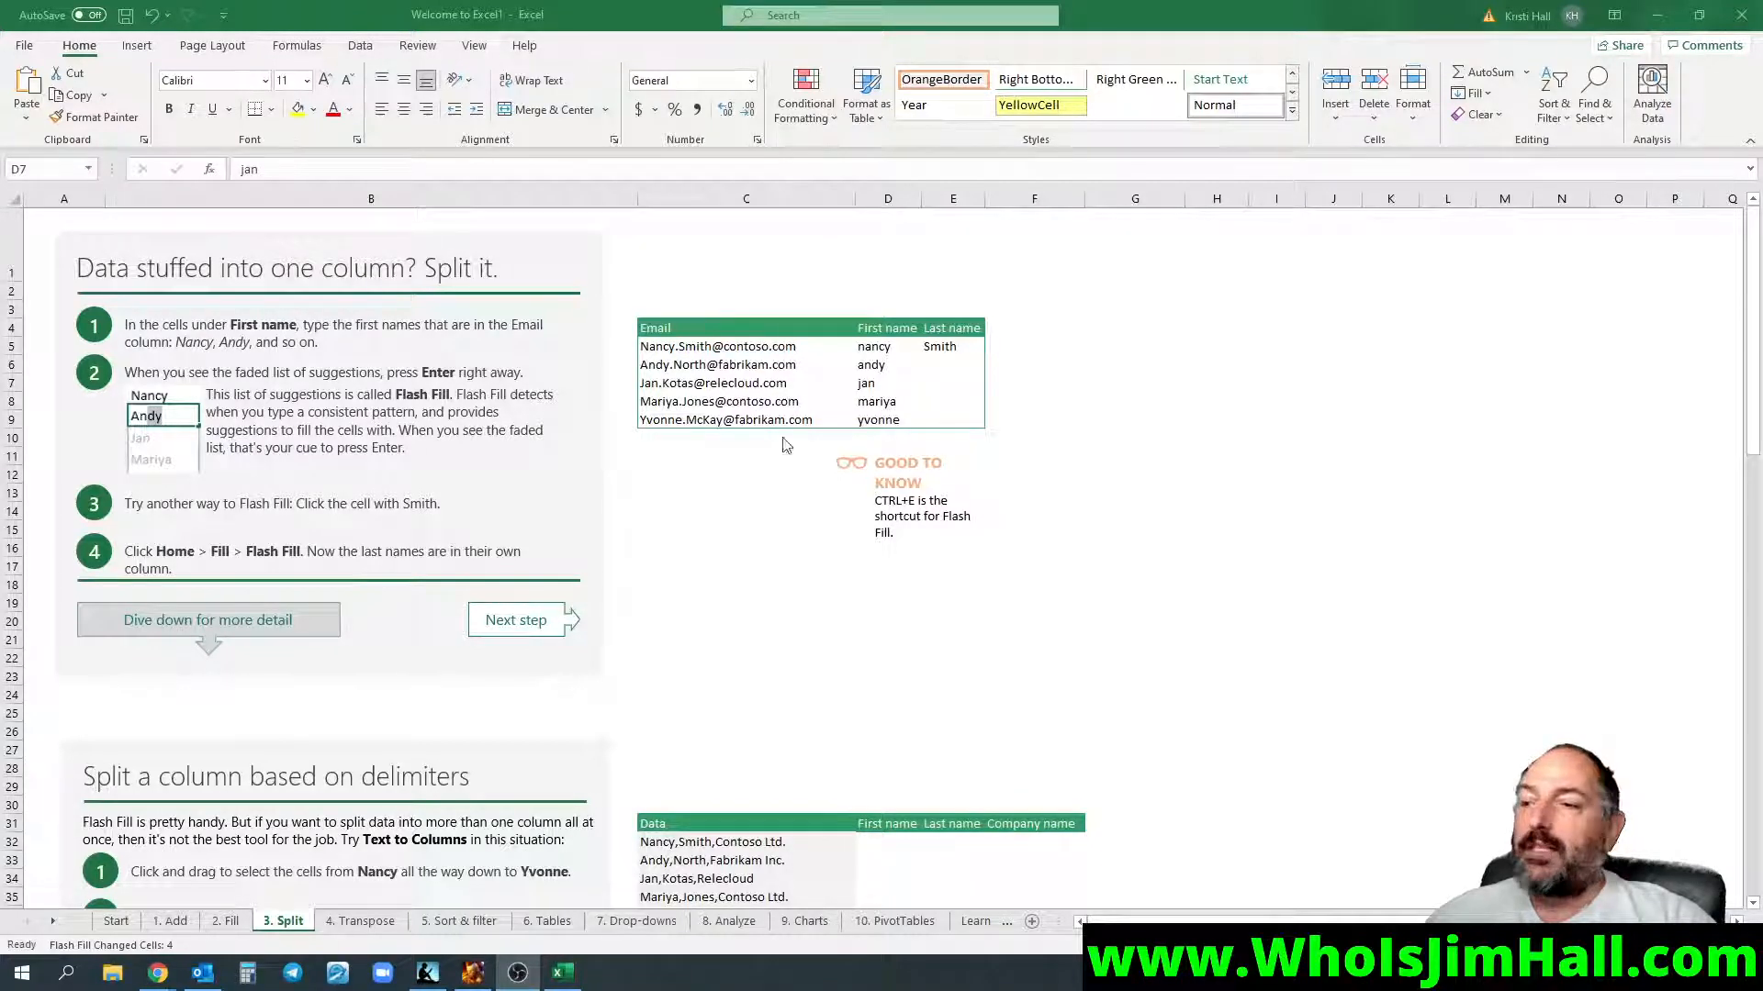
- Flash Fill the Last name column of the Email table from the surname in E5
left_click(942, 352)
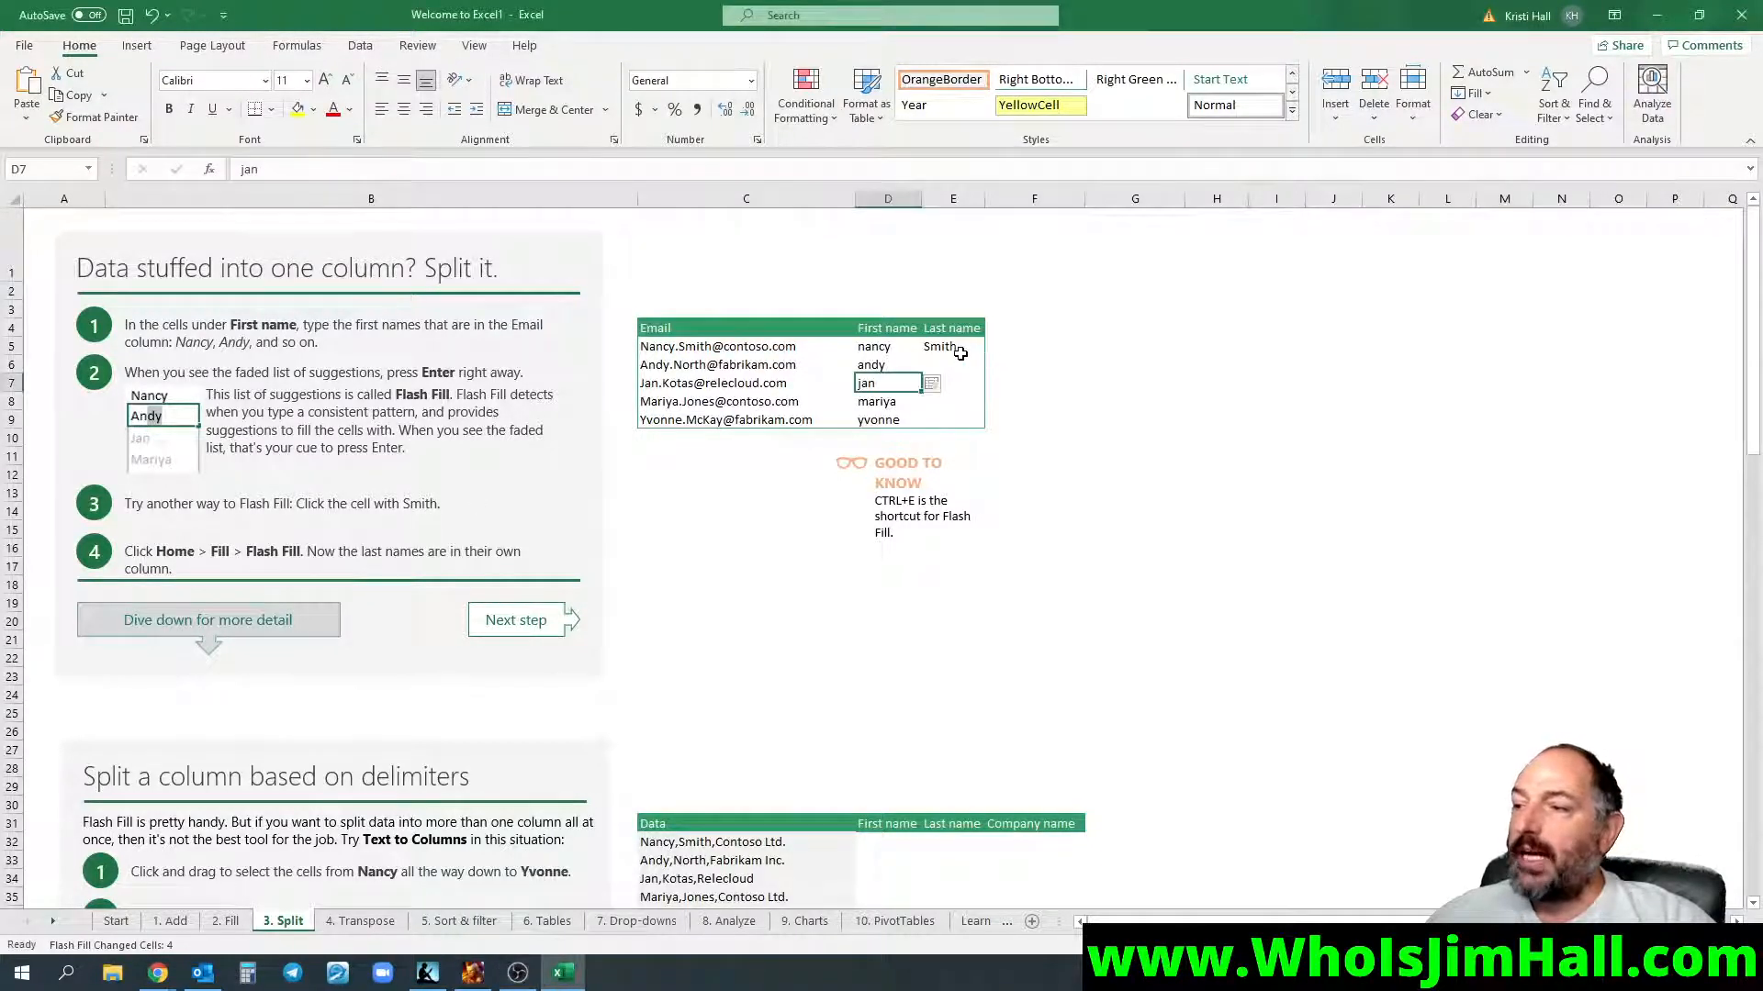
left_click(959, 354)
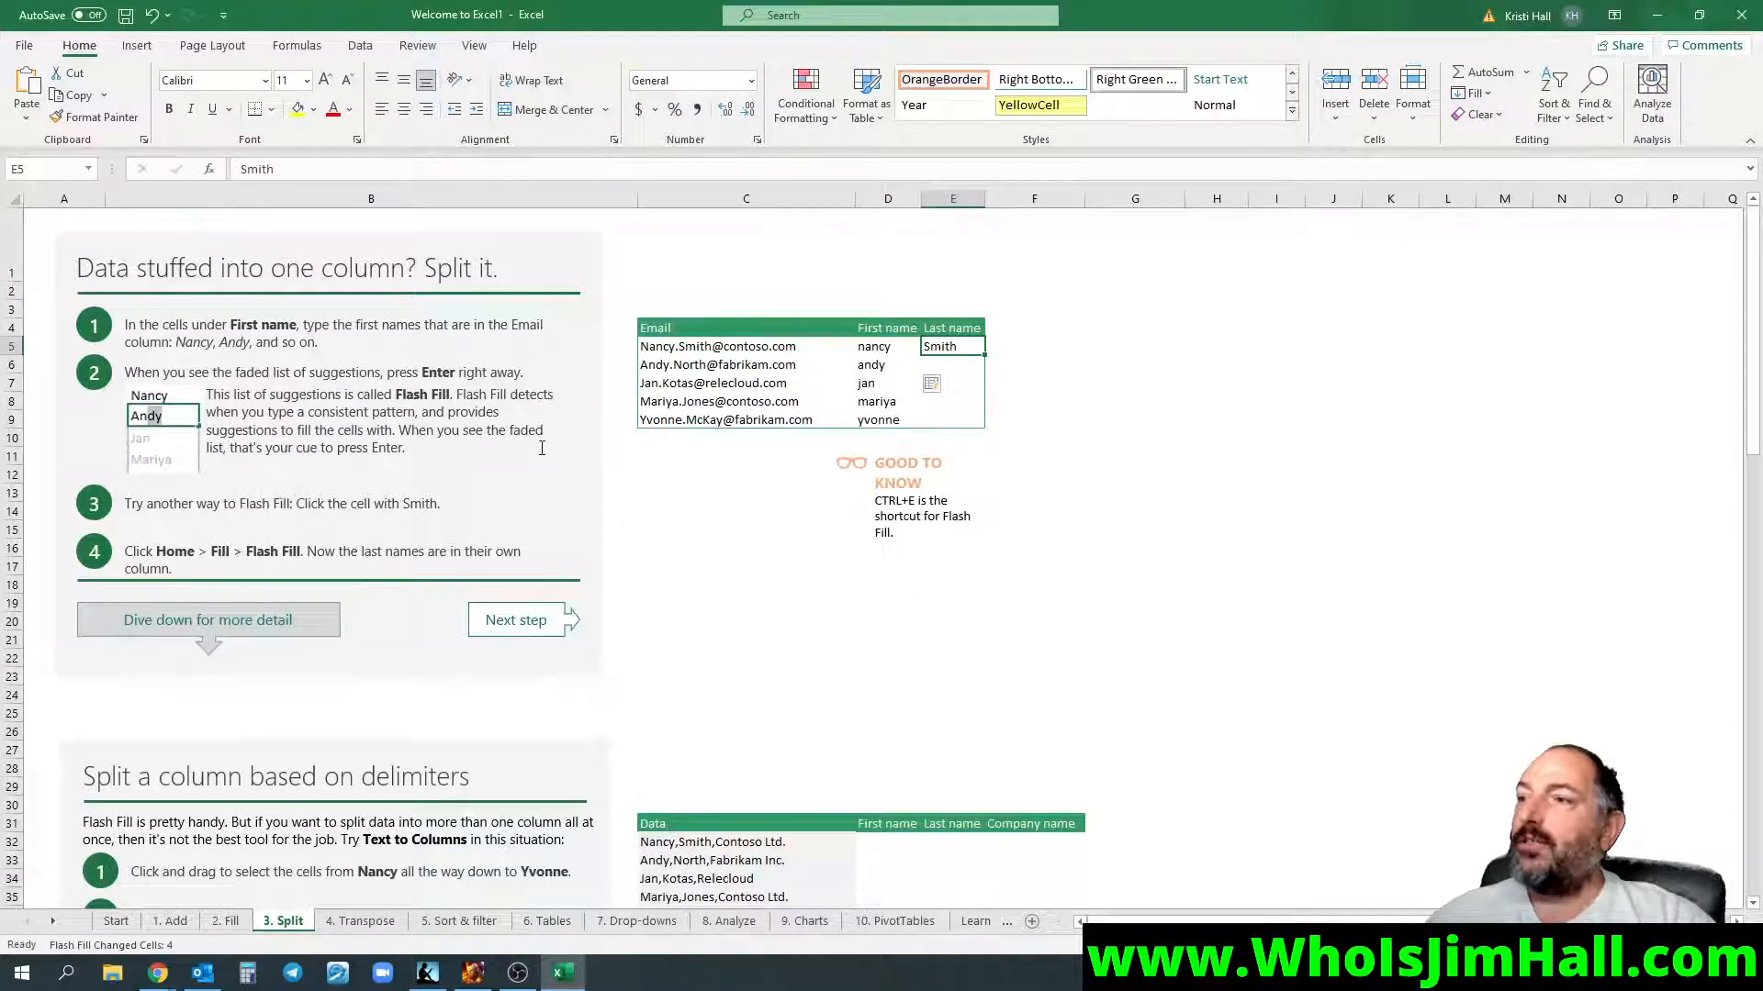
left_click(296, 45)
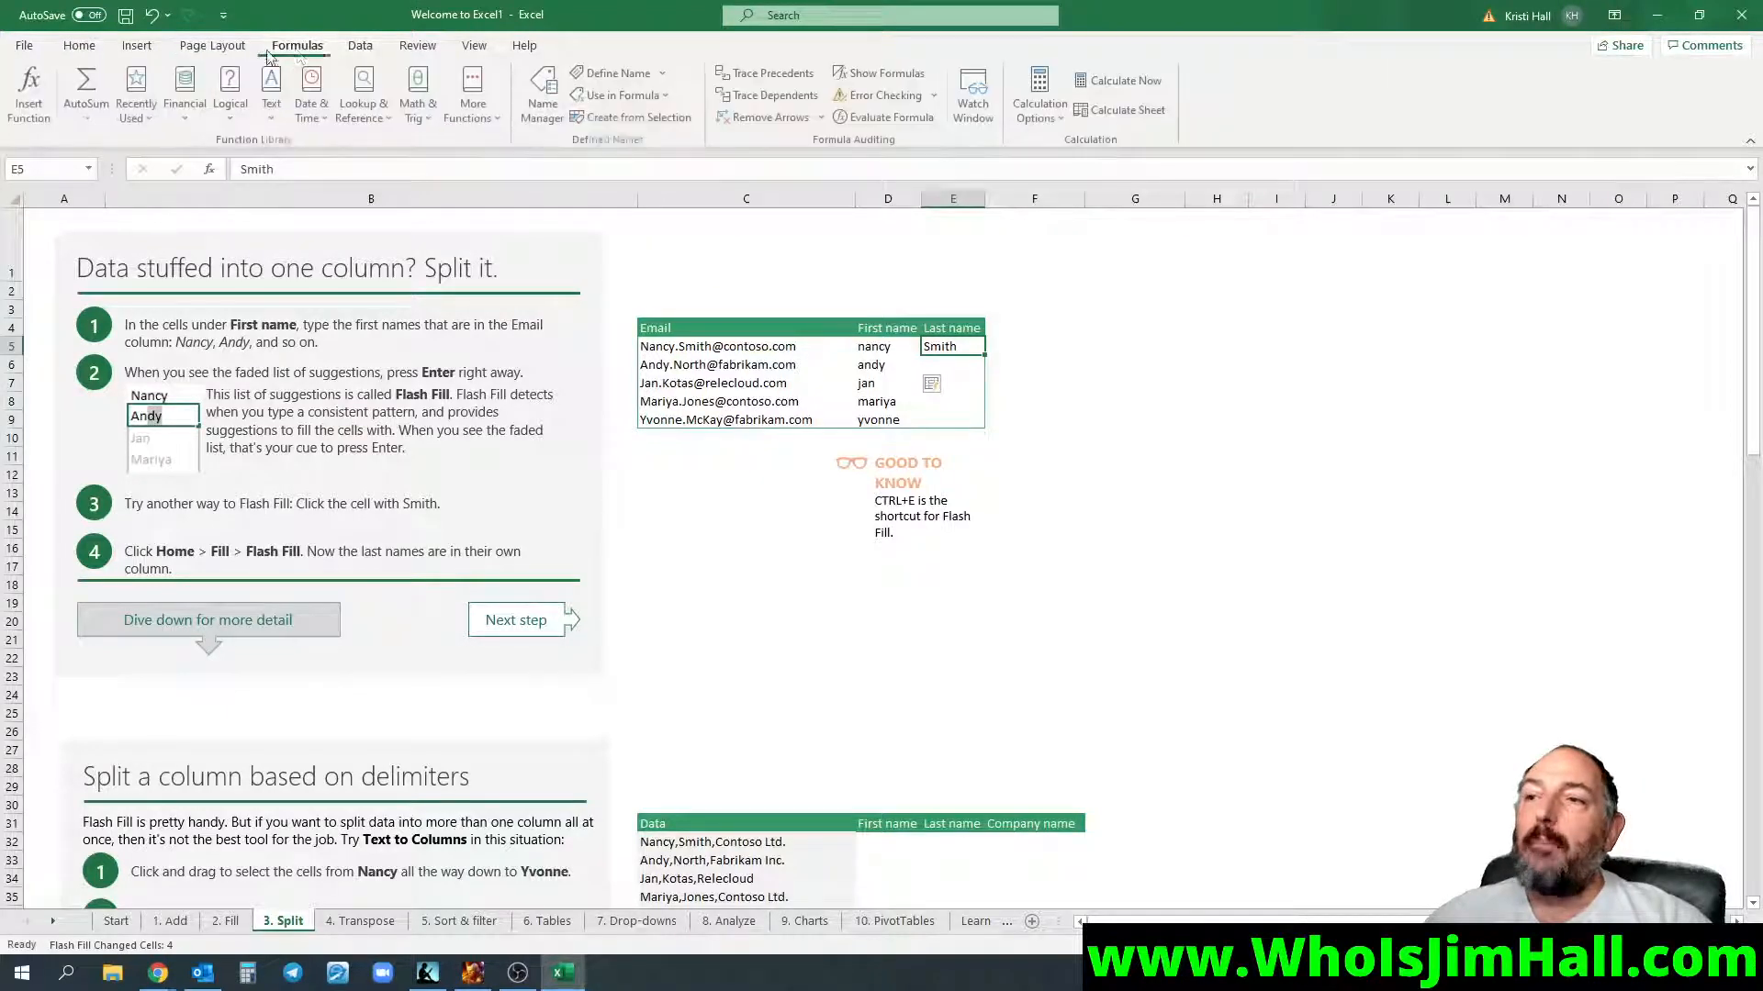
left_click(91, 56)
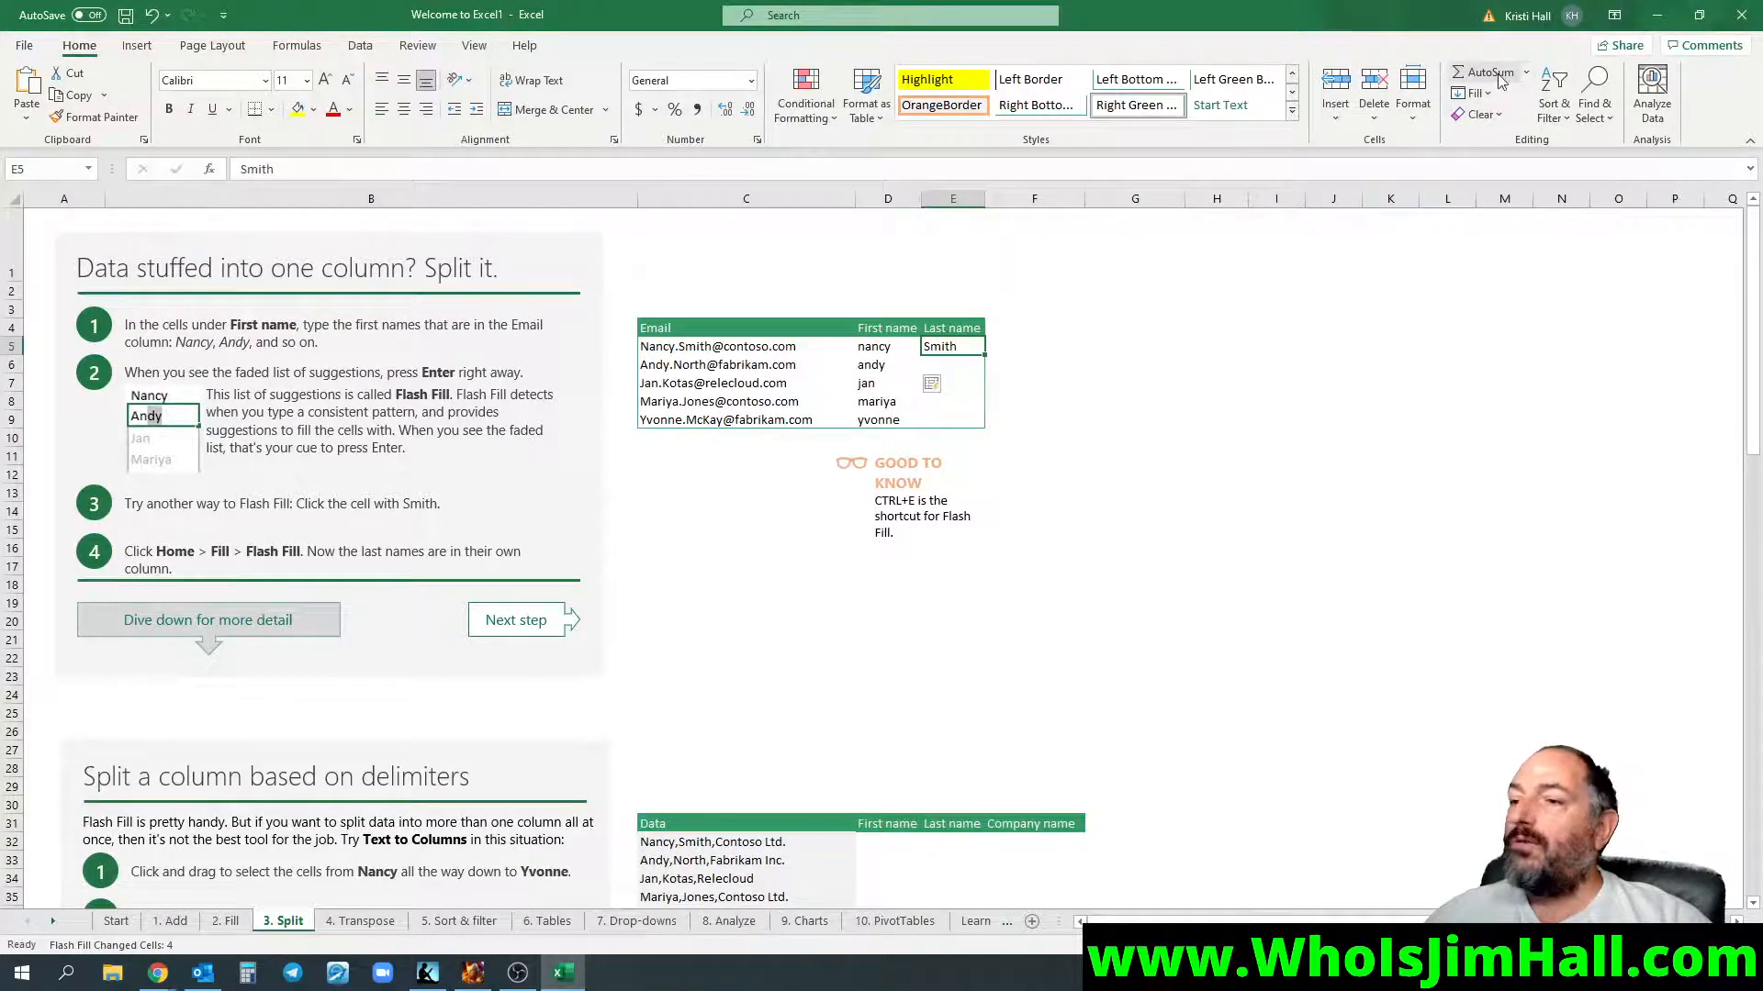
left_click(1473, 93)
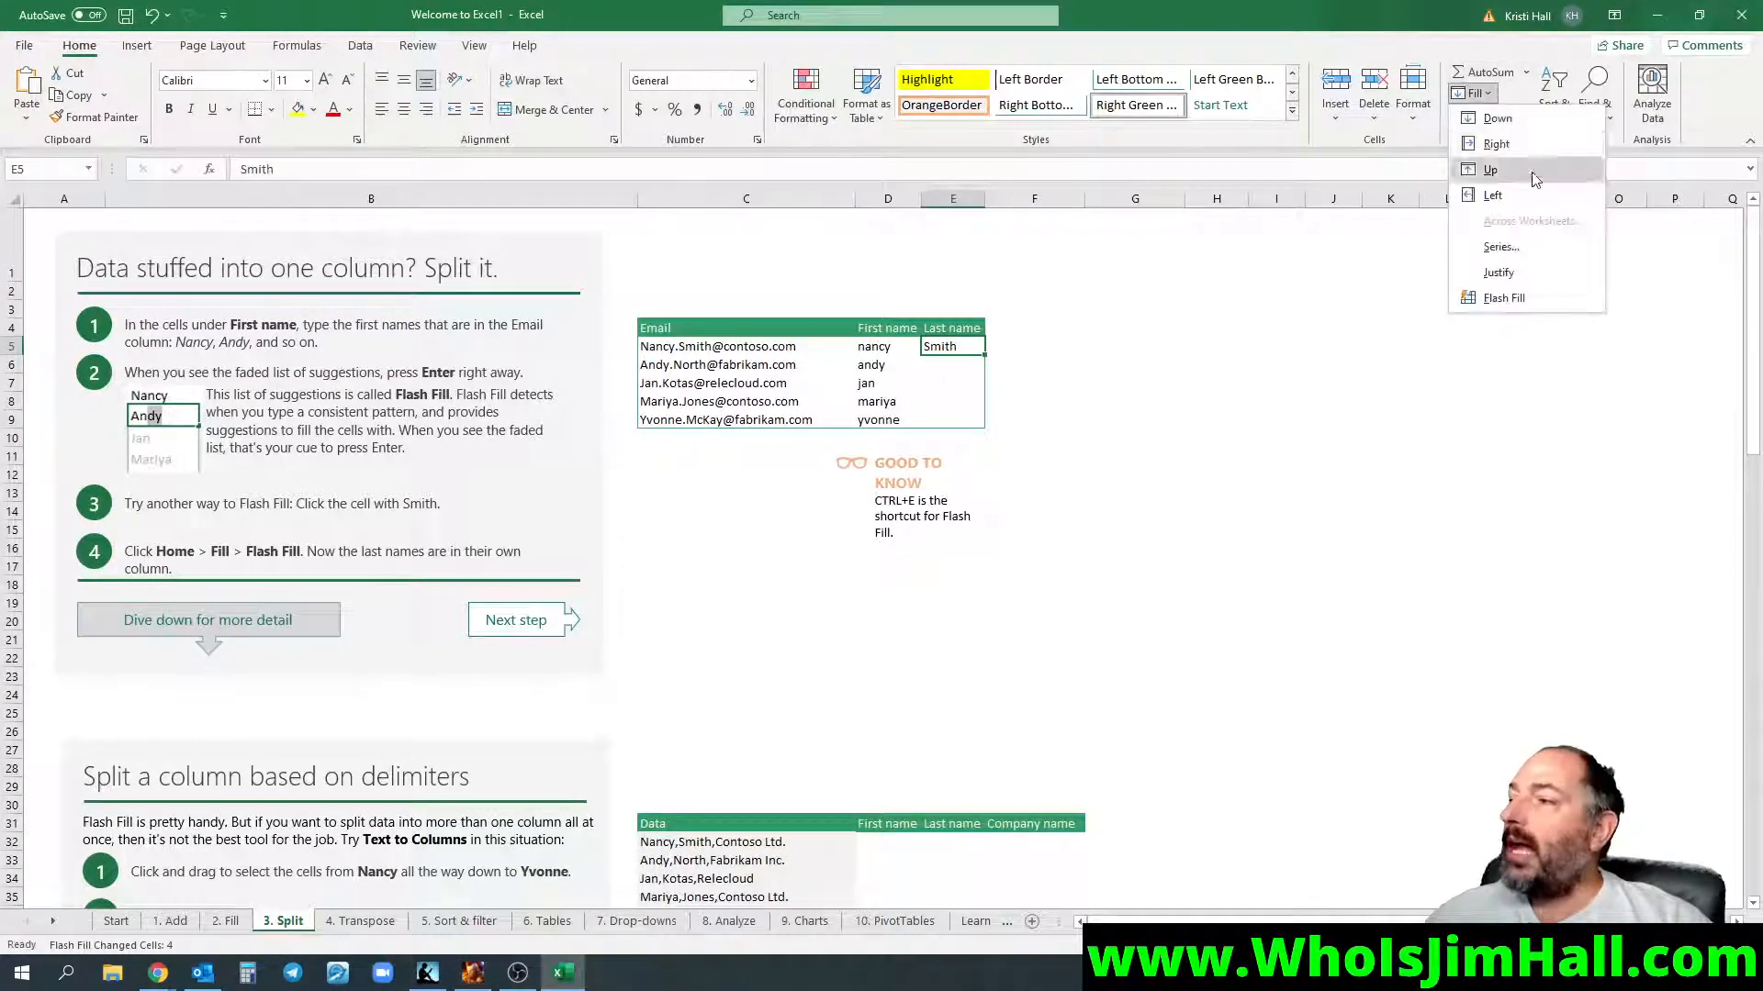
left_click(1526, 295)
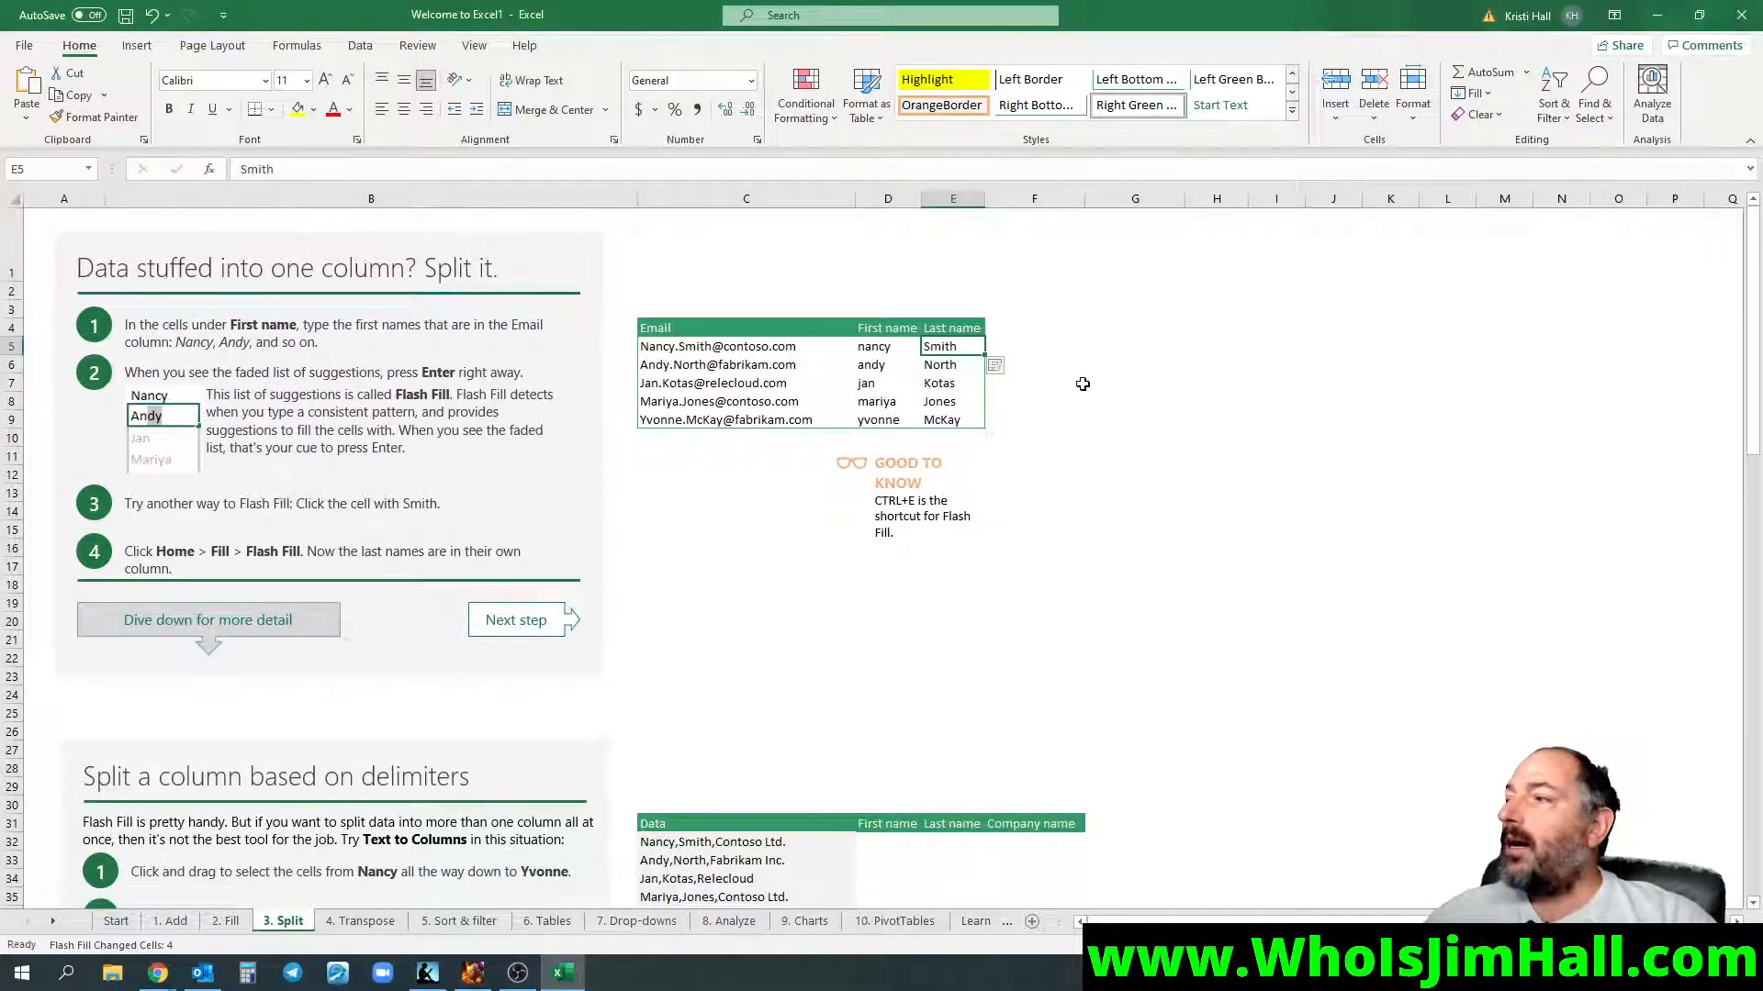
left_click(1472, 93)
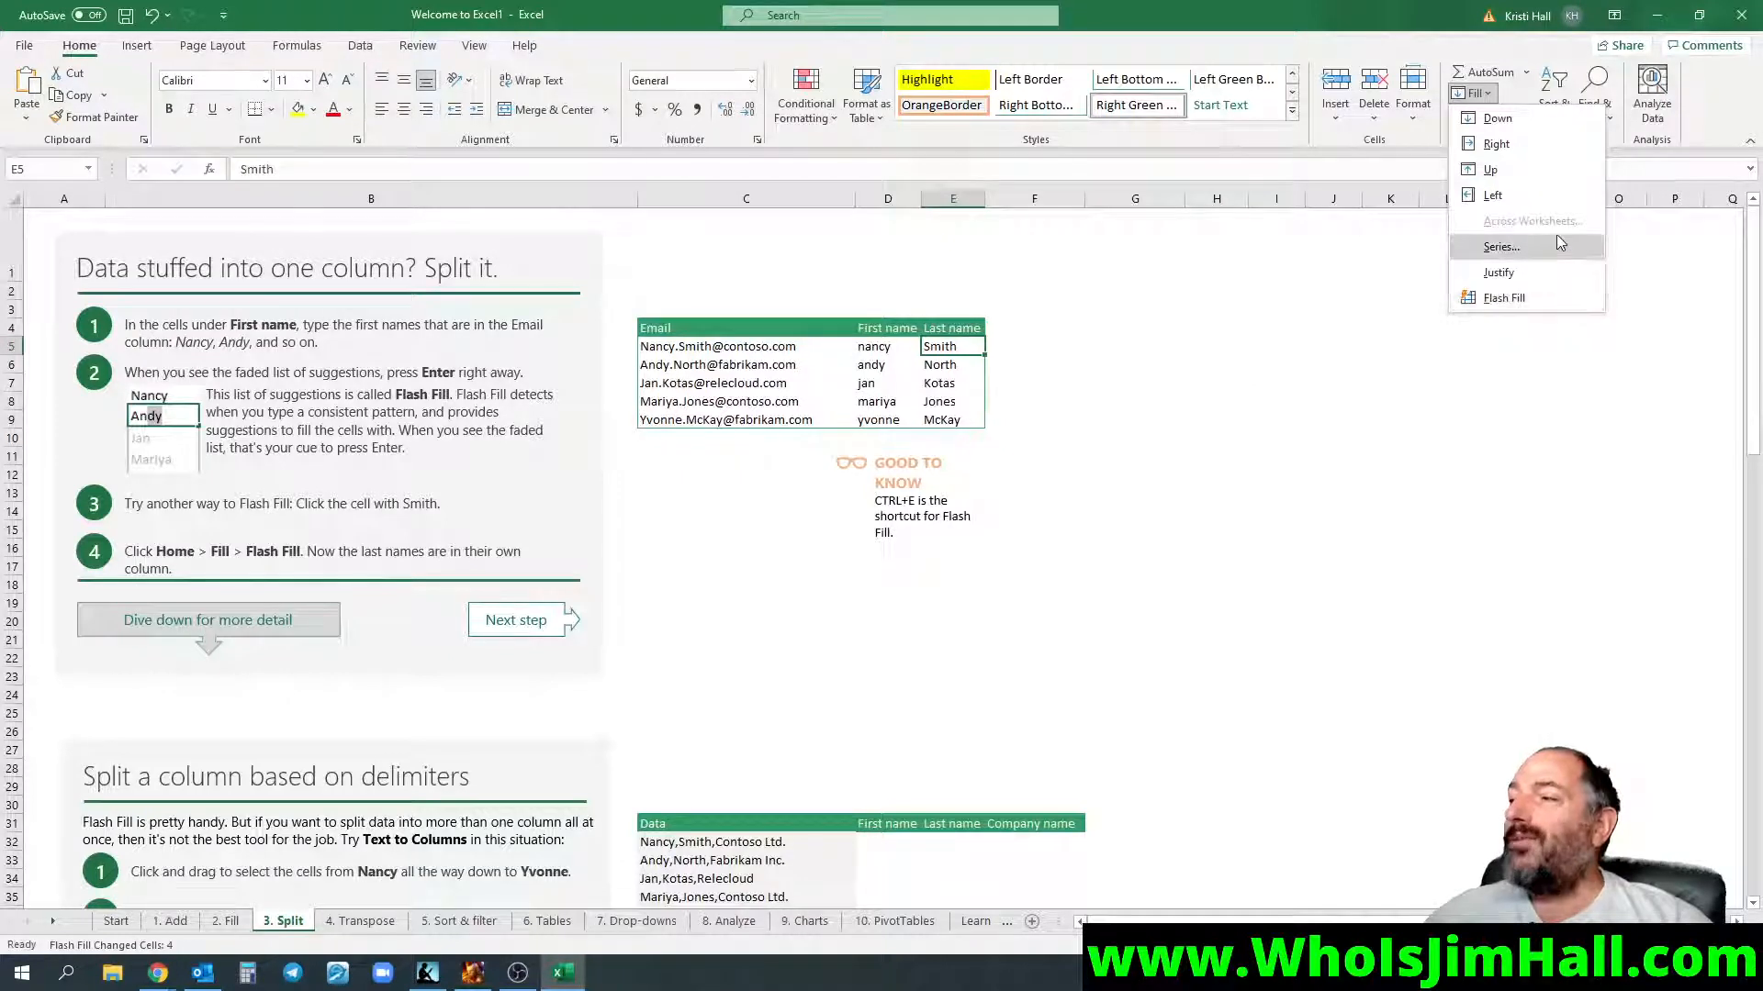
left_click(1355, 273)
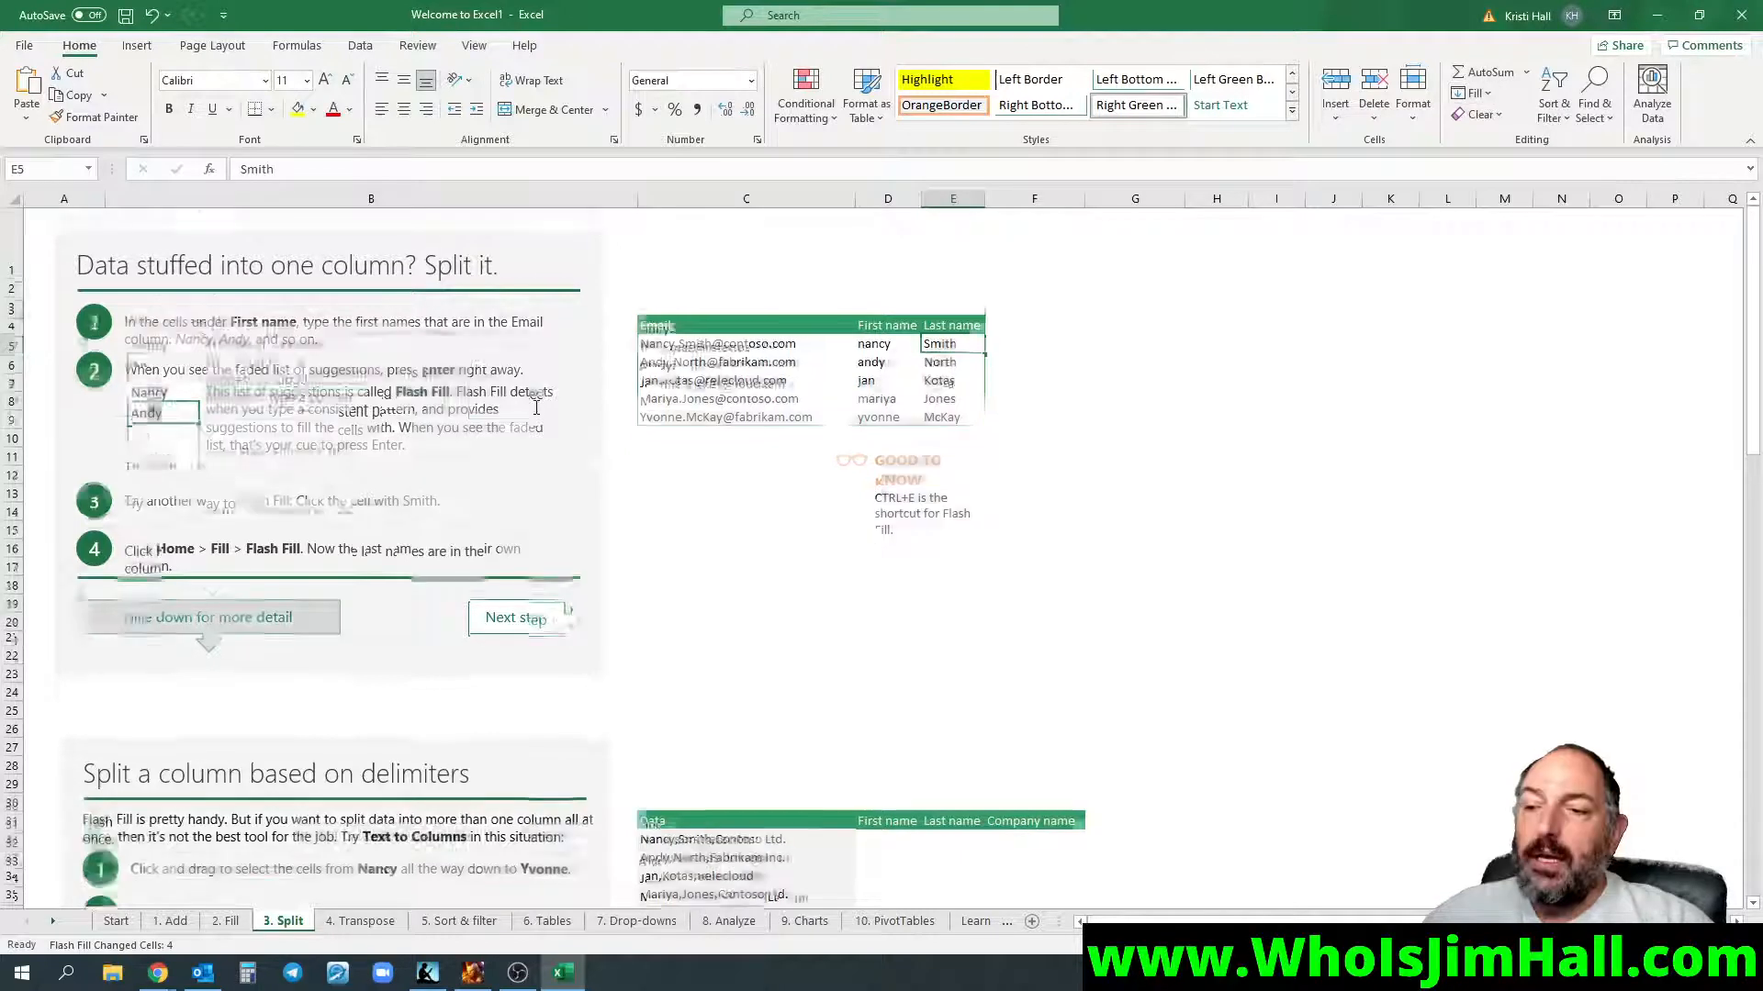
- Start Text to Columns on the comma-separated data in C32:C39, keeping Delimited as the file type
scroll(440, 432, "down", 3)
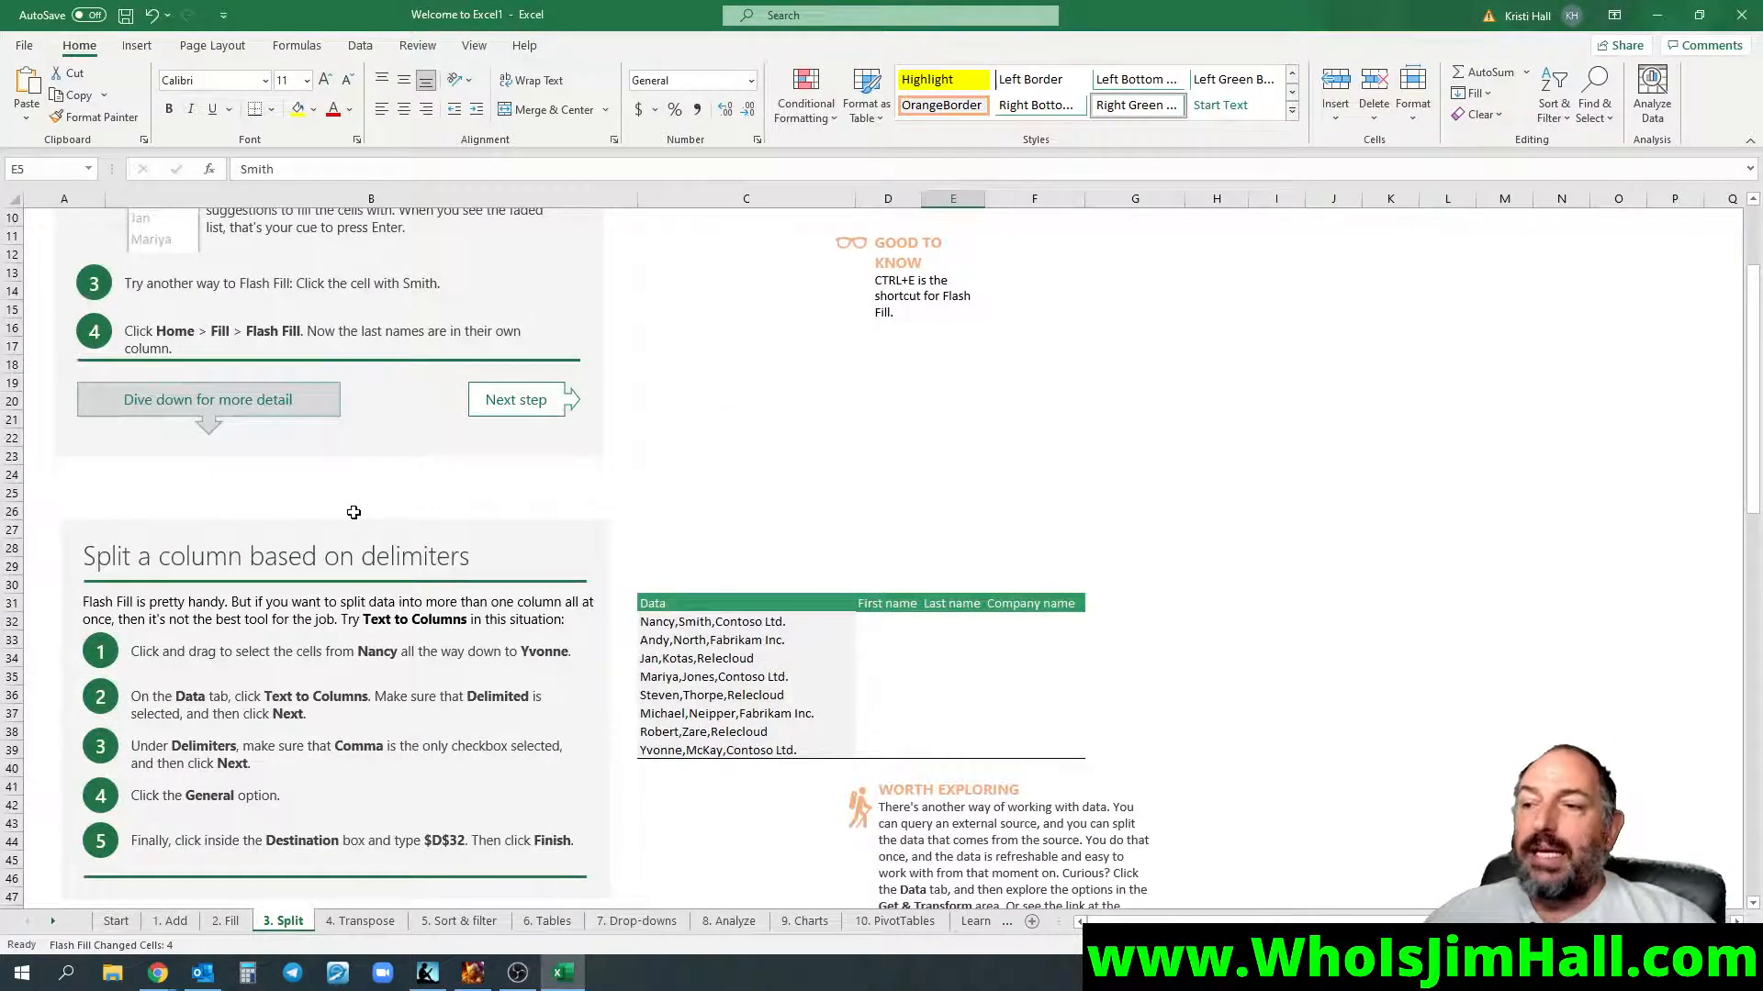
scroll(353, 512, "down", 1)
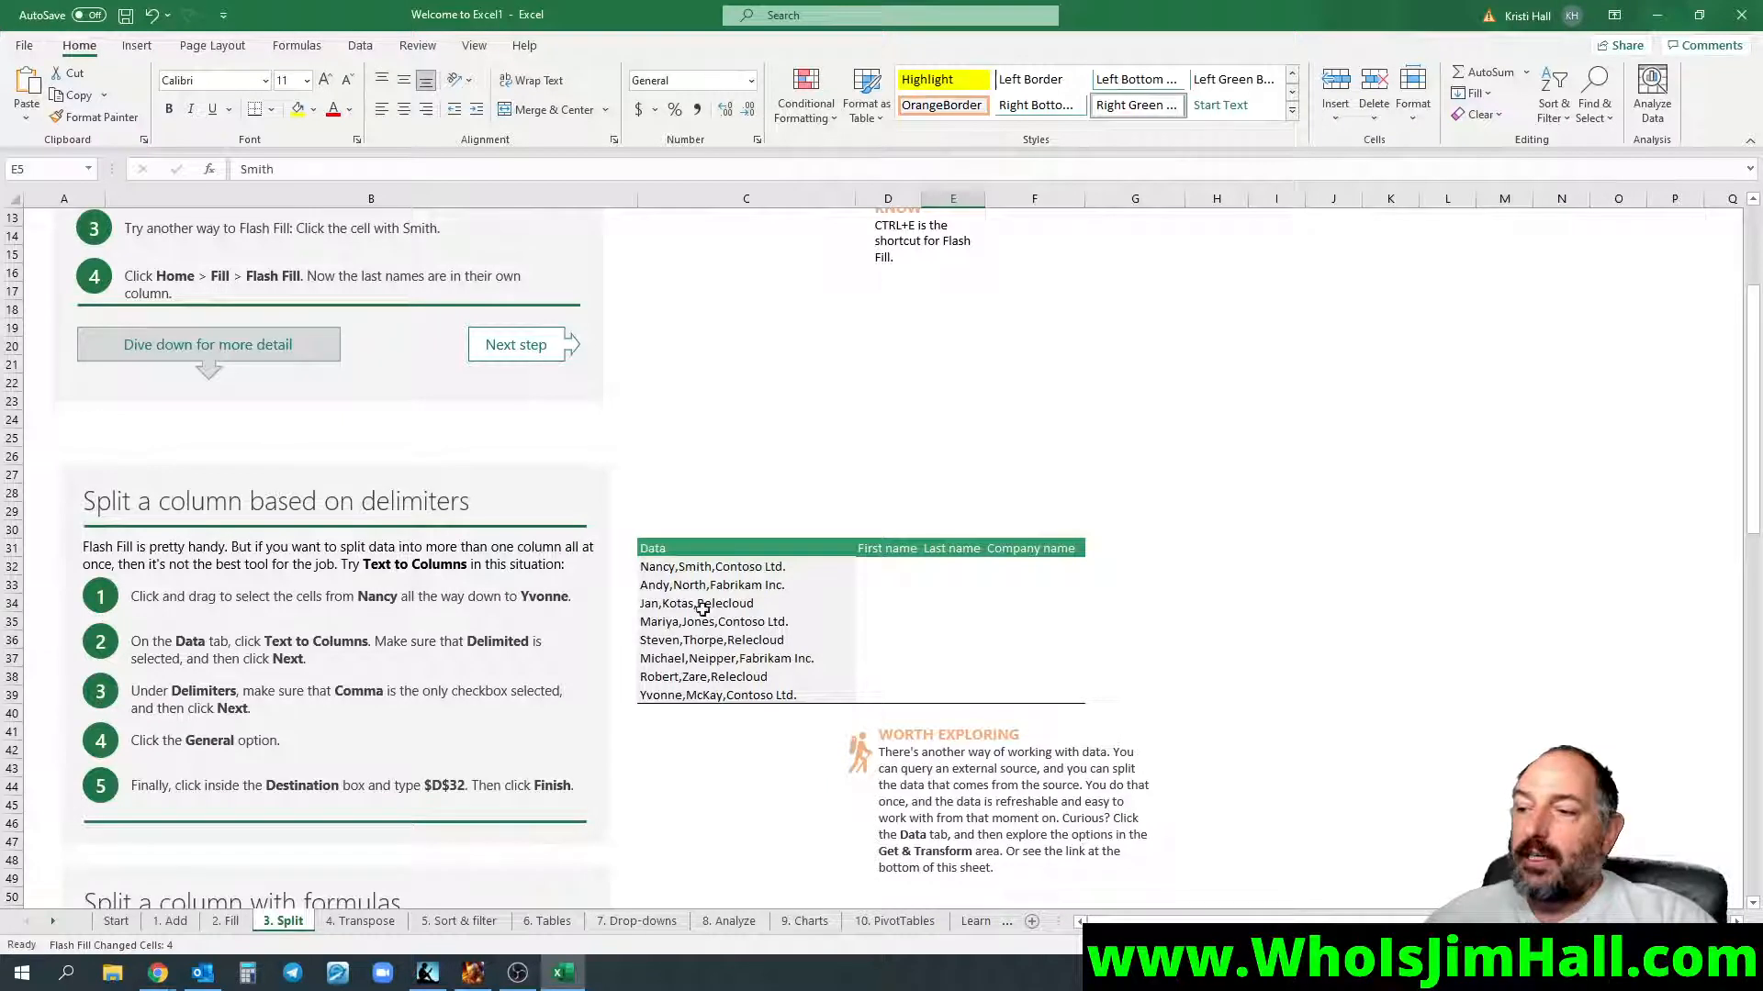
left_click_drag(652, 570, 731, 695)
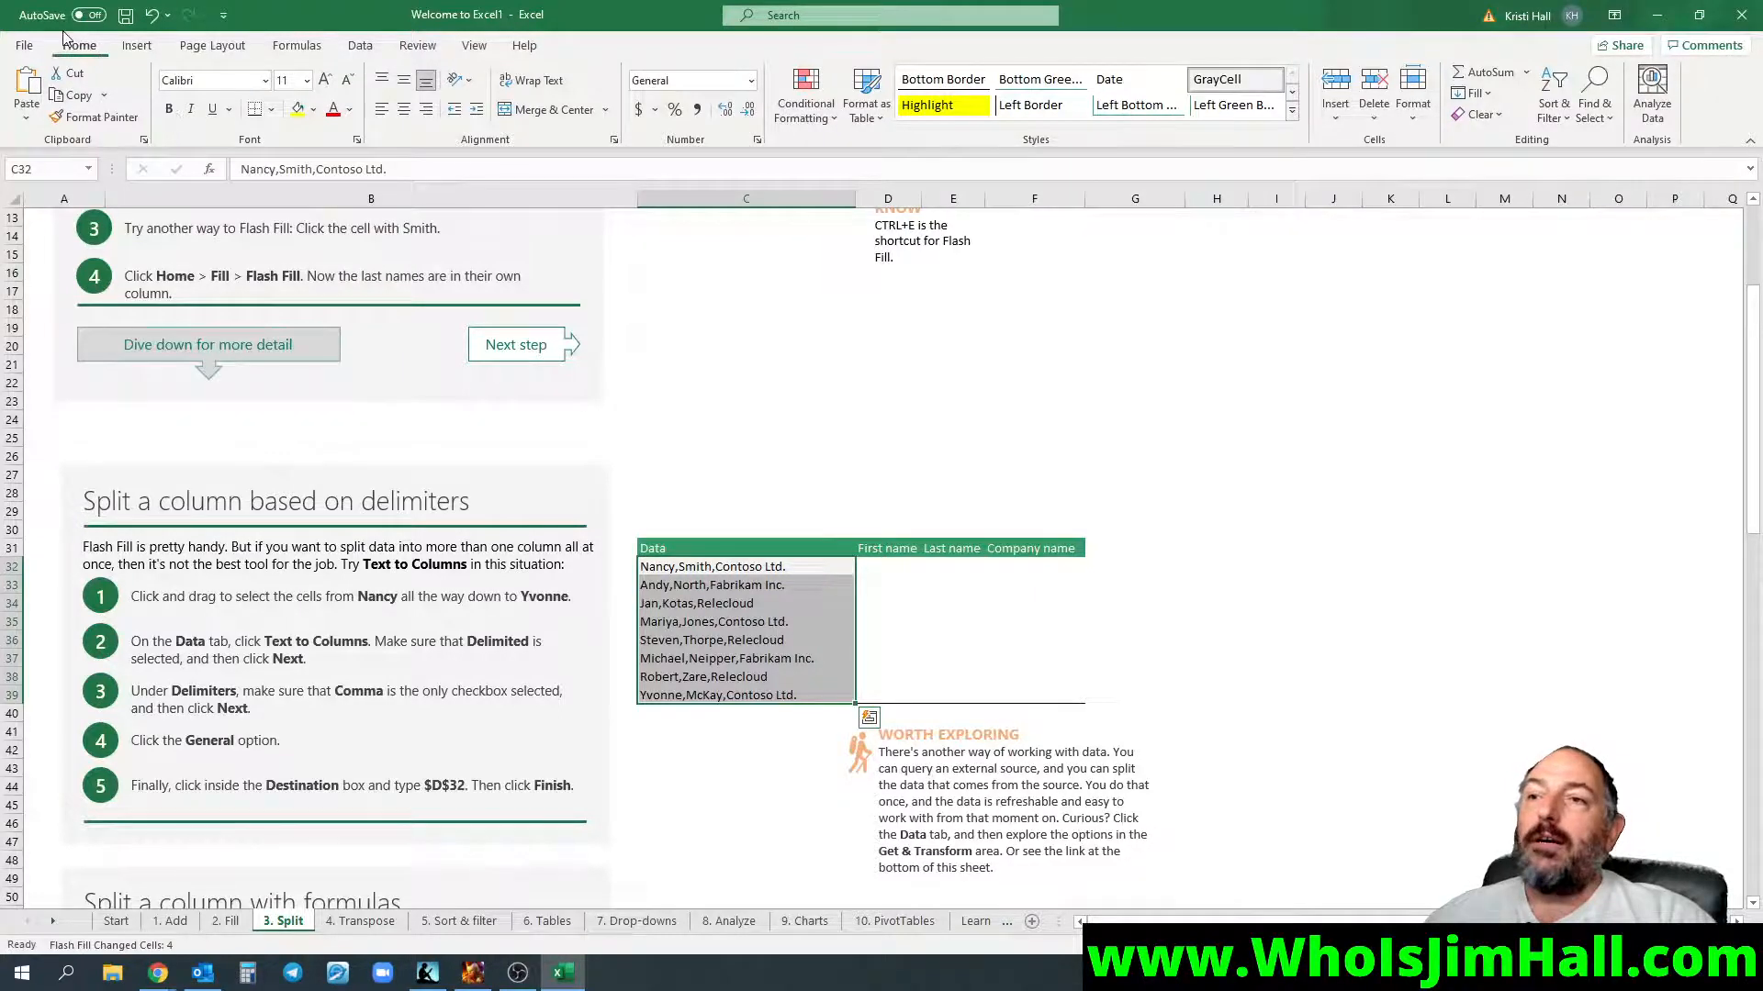
left_click(361, 48)
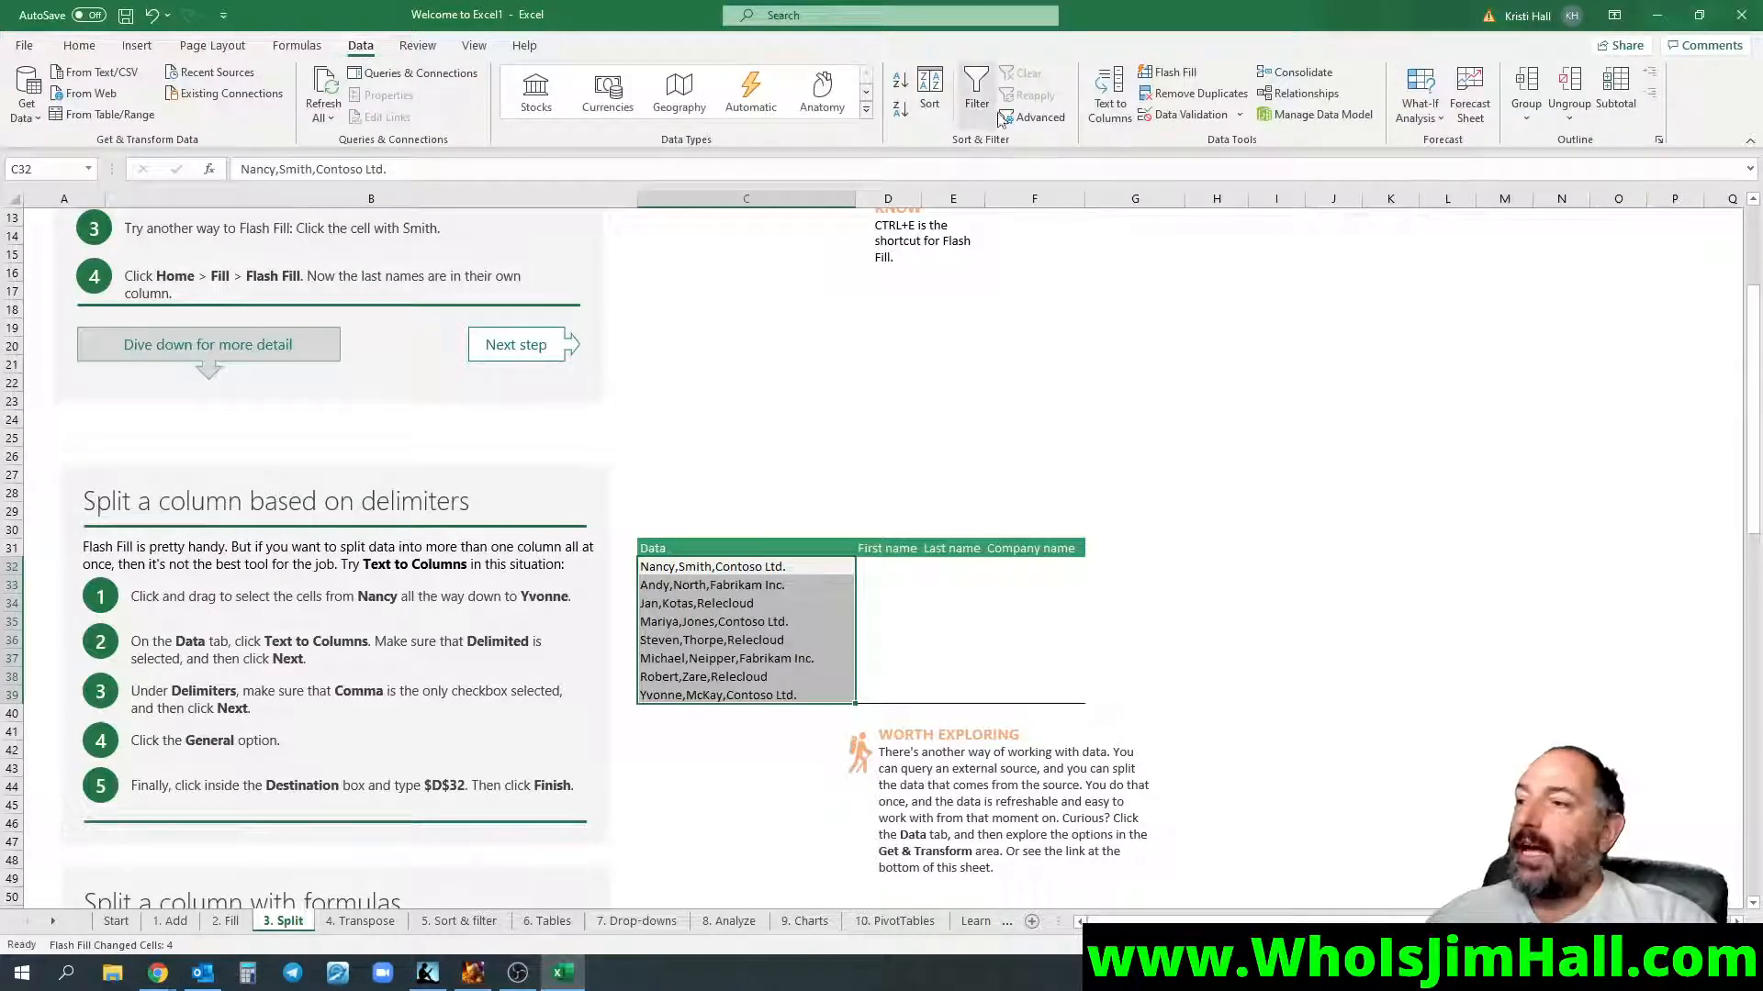
left_click(1112, 109)
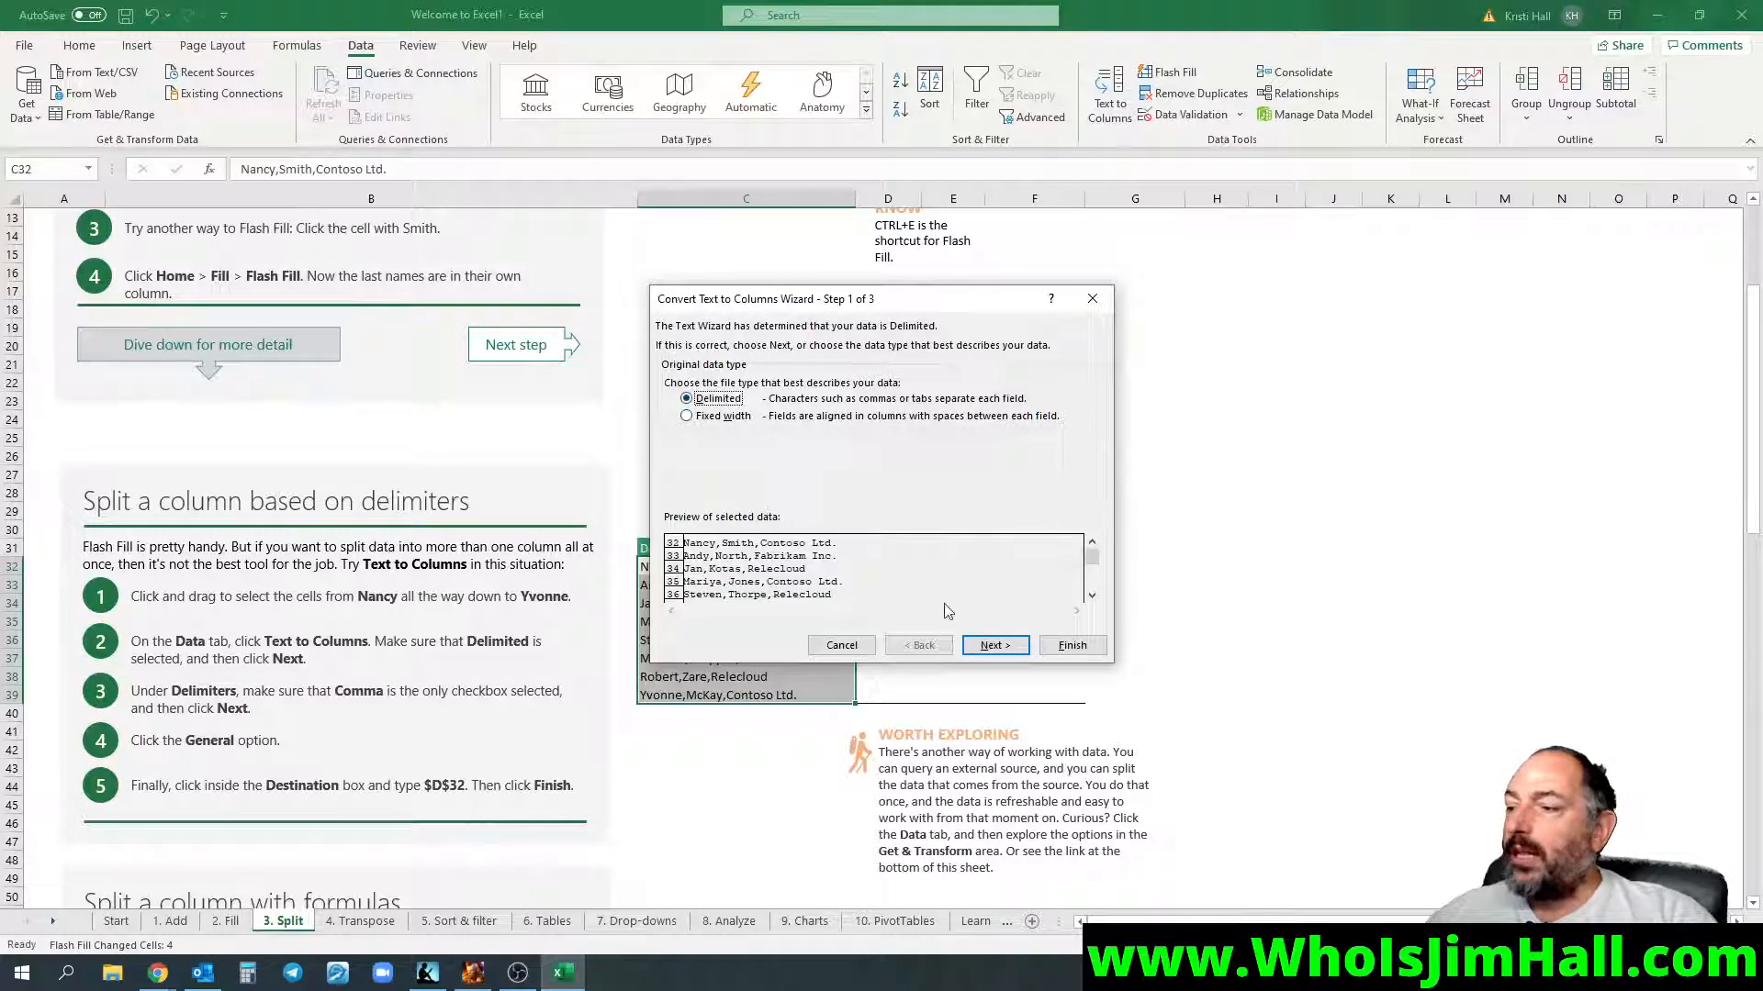
key("Return")
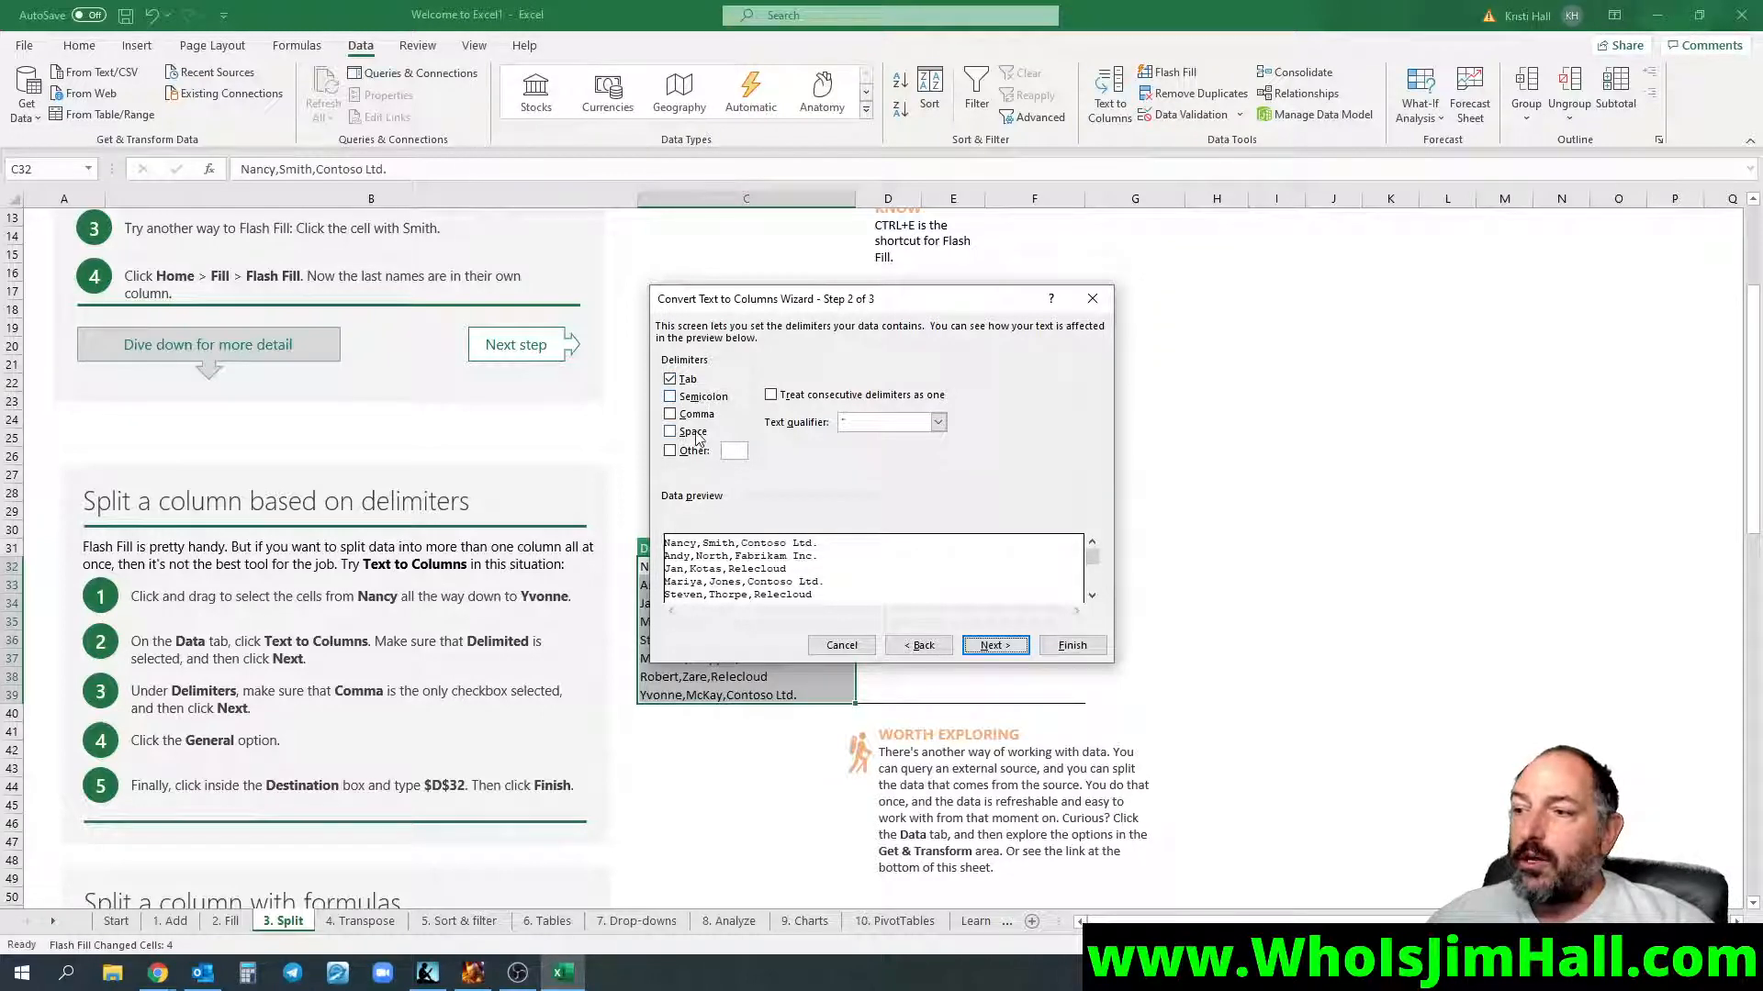
- Make Comma the only delimiter by turning Tab off, and proceed to the column data format settings
left_click(671, 453)
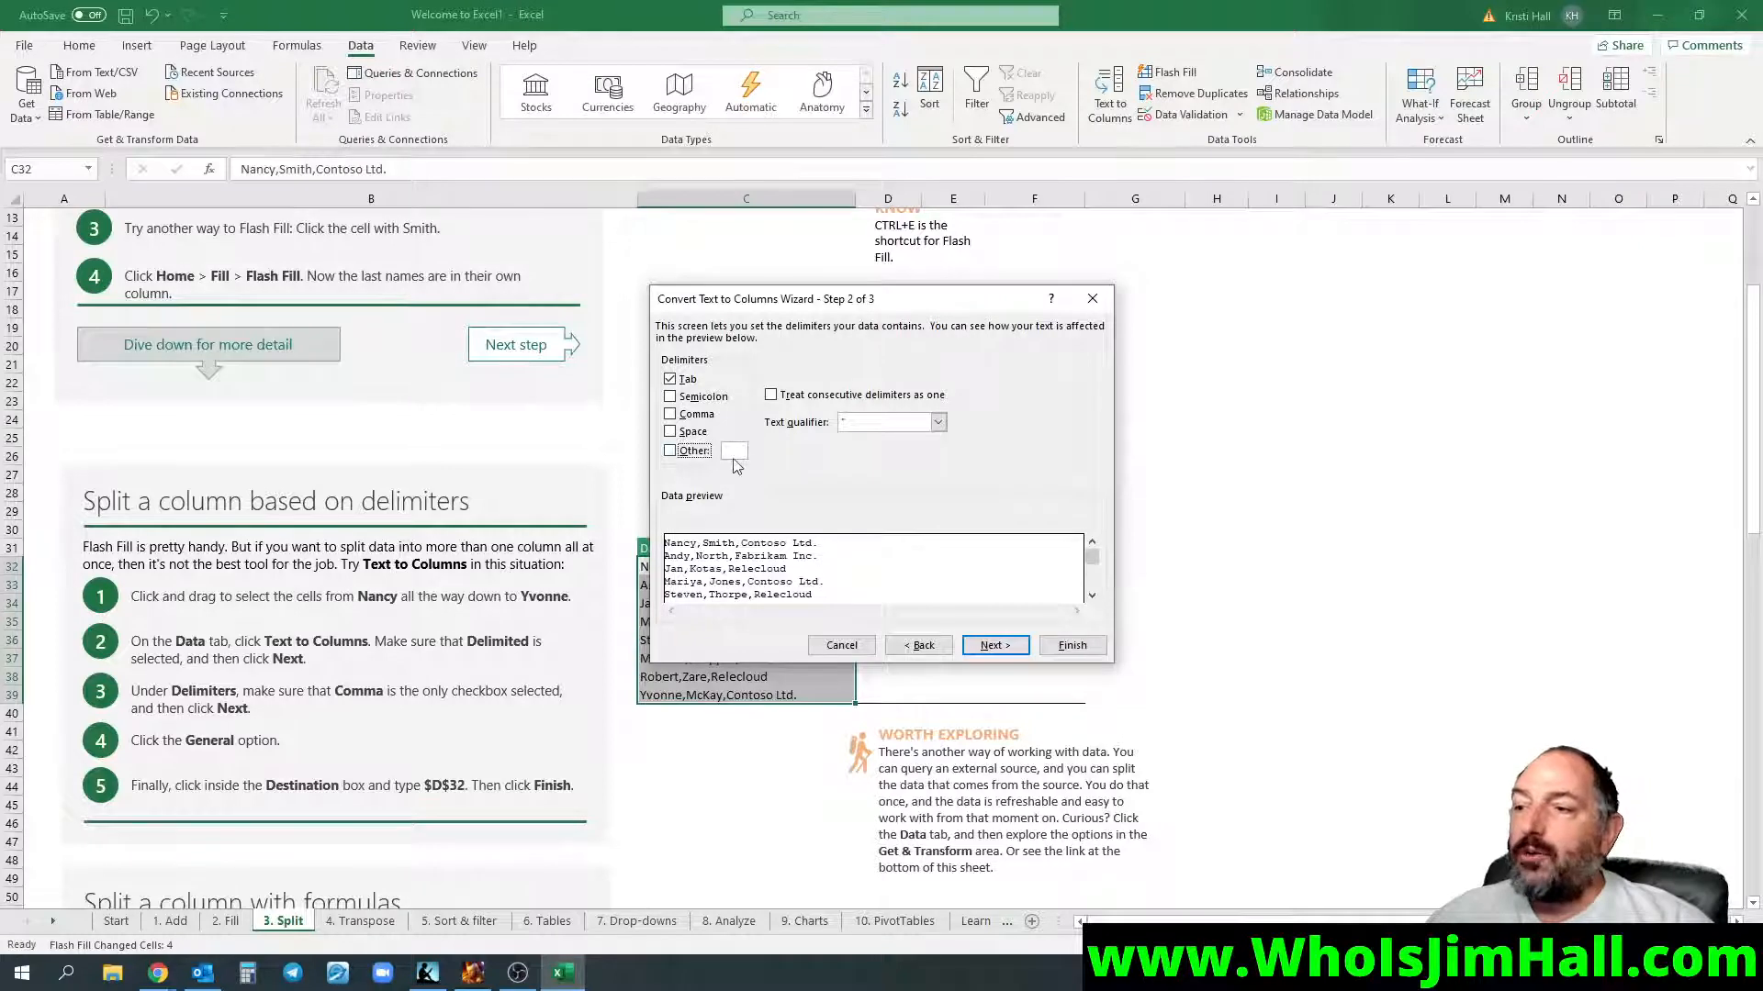
left_click(669, 378)
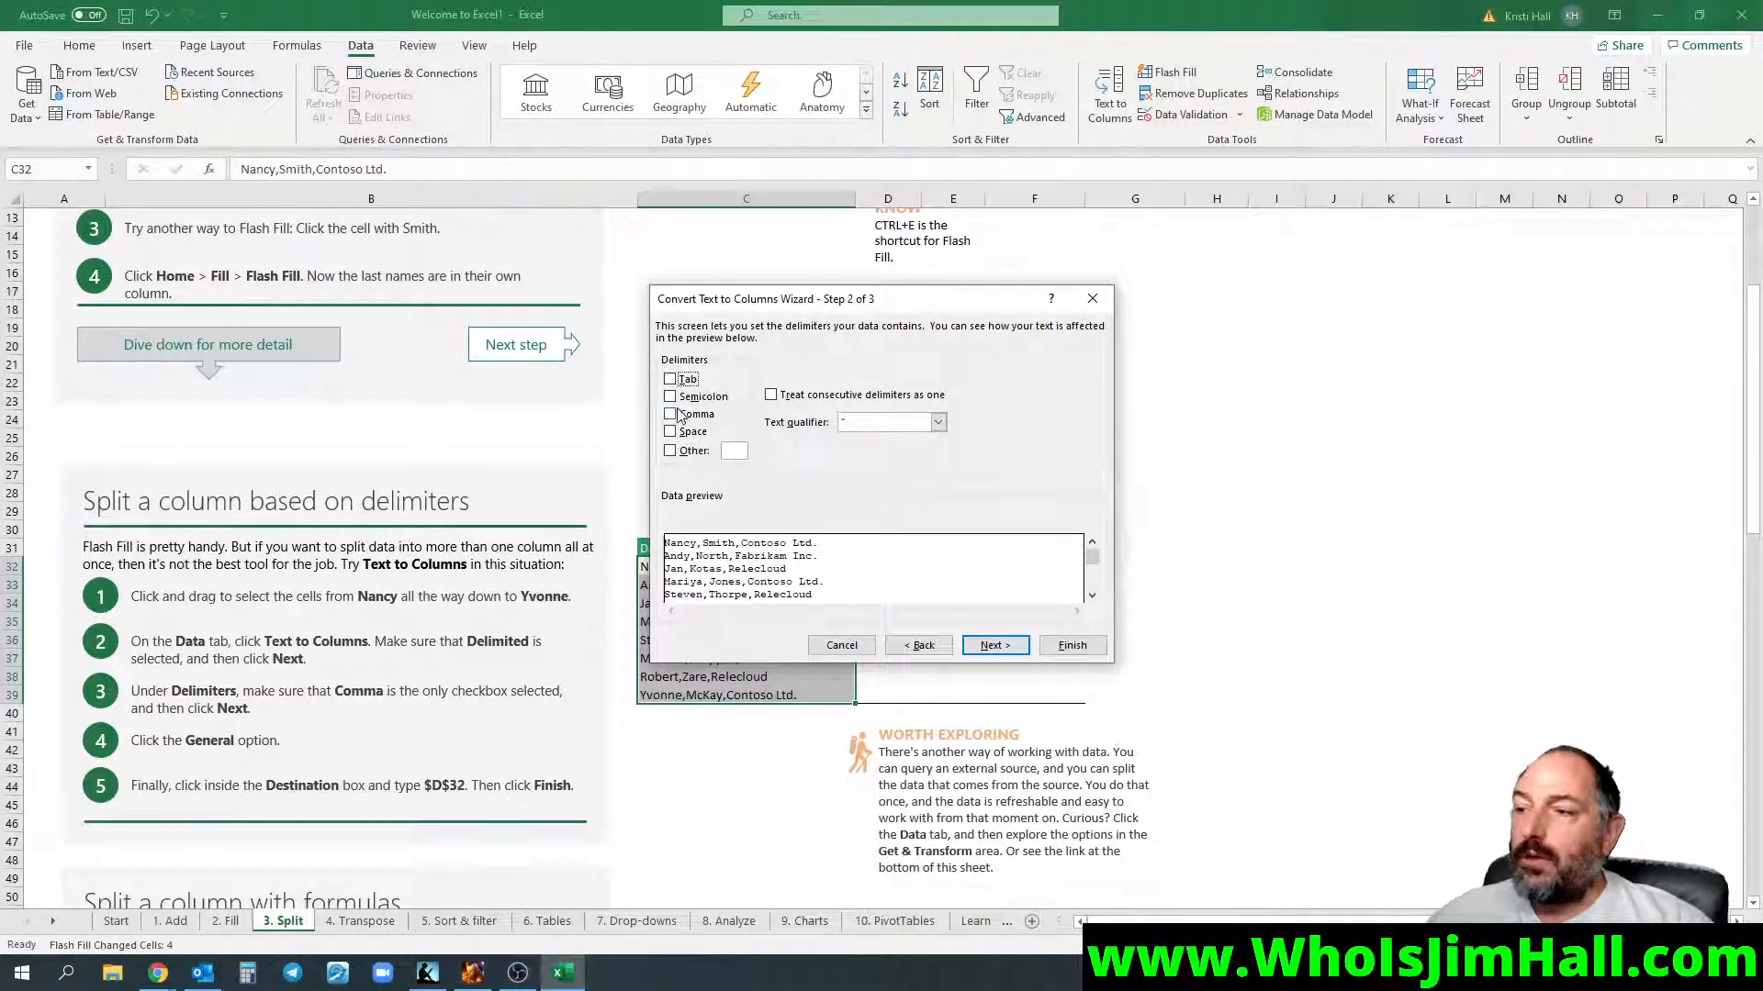
left_click(669, 414)
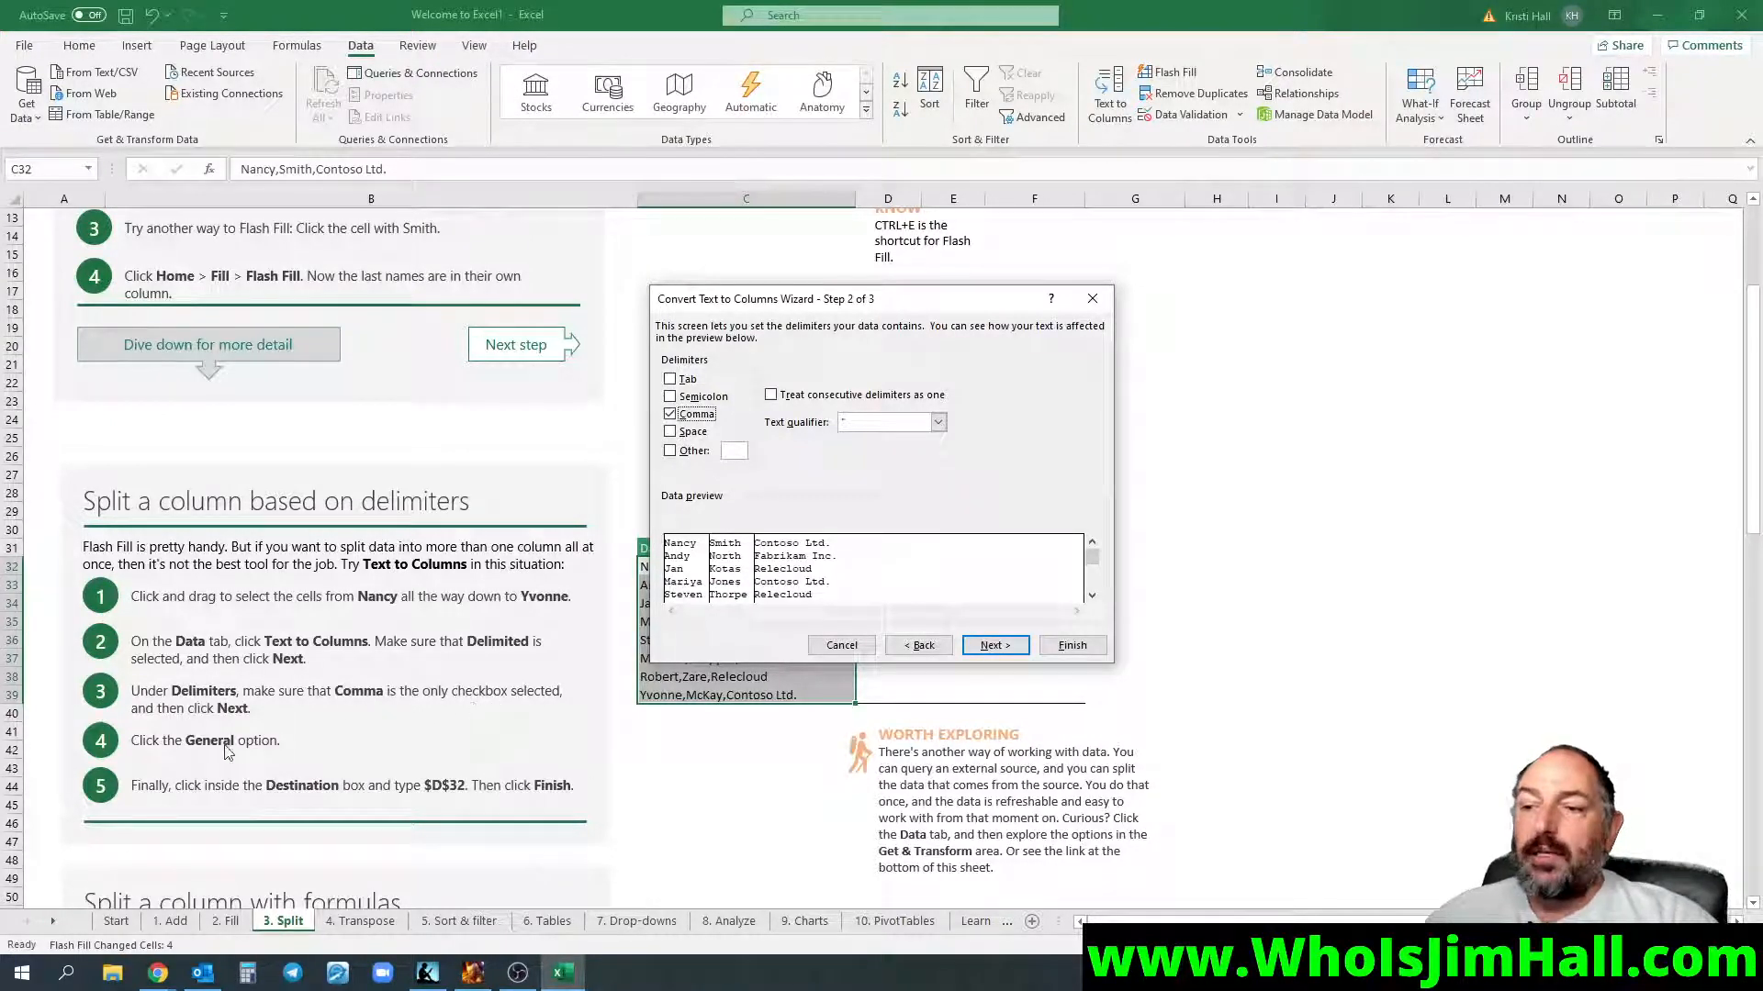
left_click(996, 646)
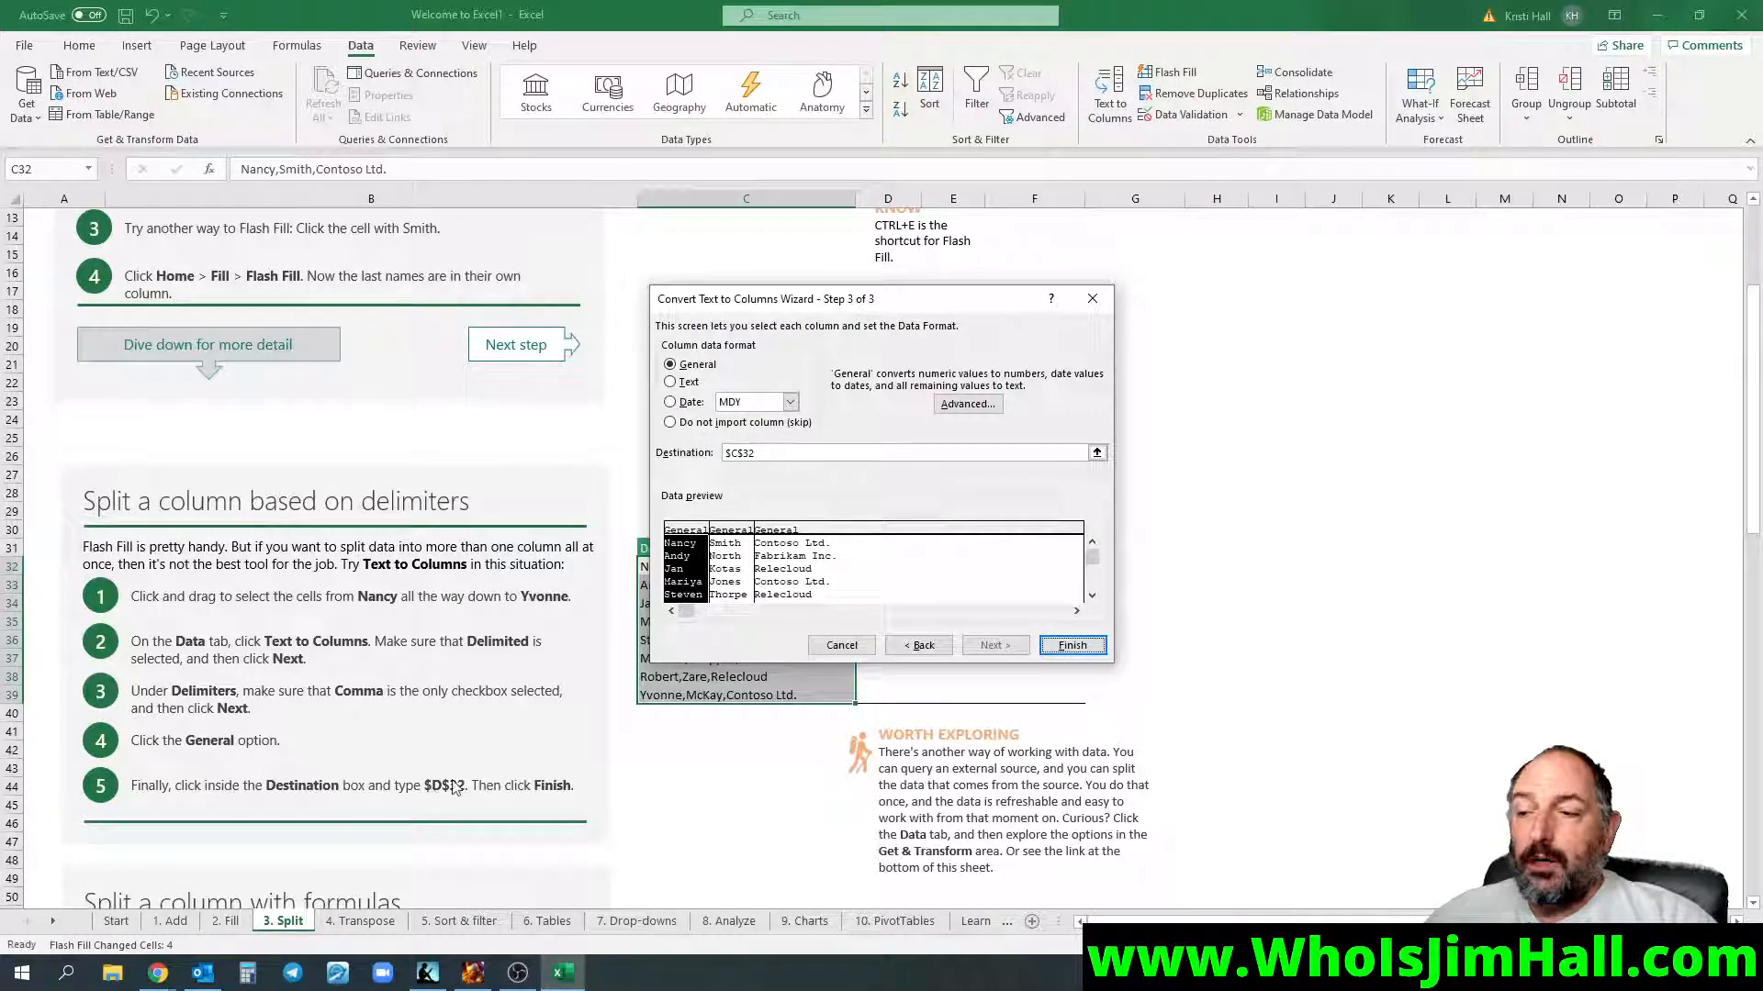
- Set the split data's destination to $D$32, finish the Text to Columns conversion, and replace the existing data there
left_click(779, 455)
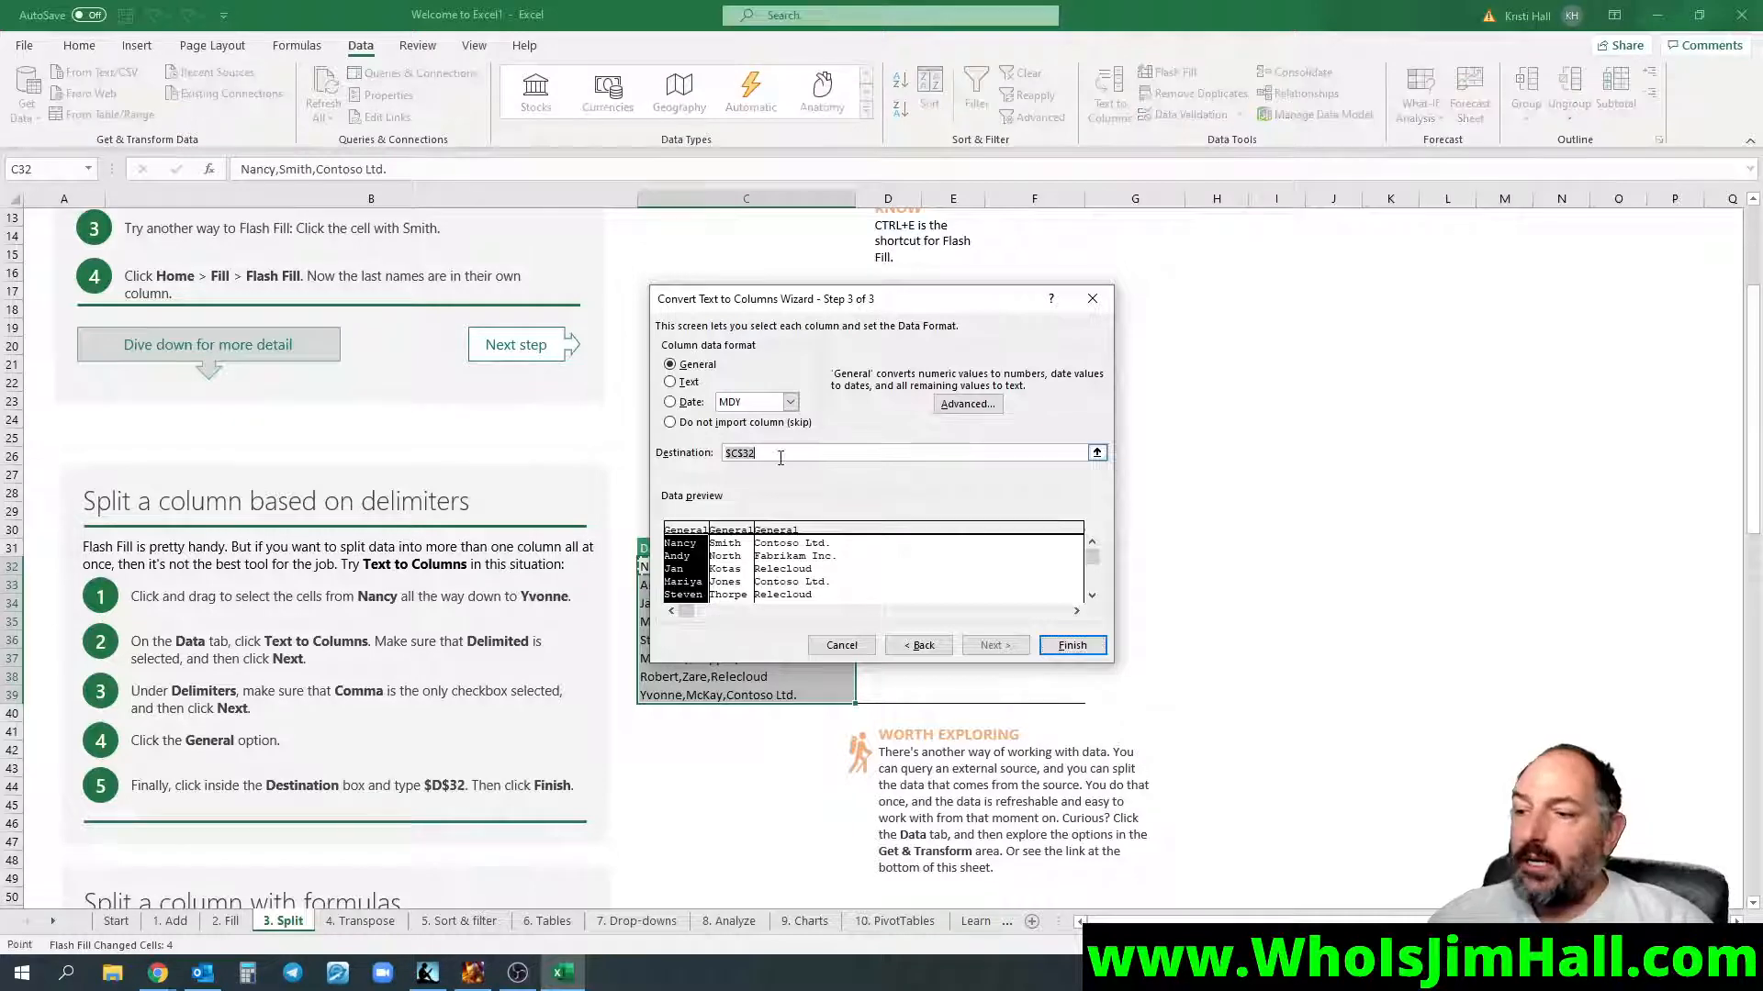
type("$")
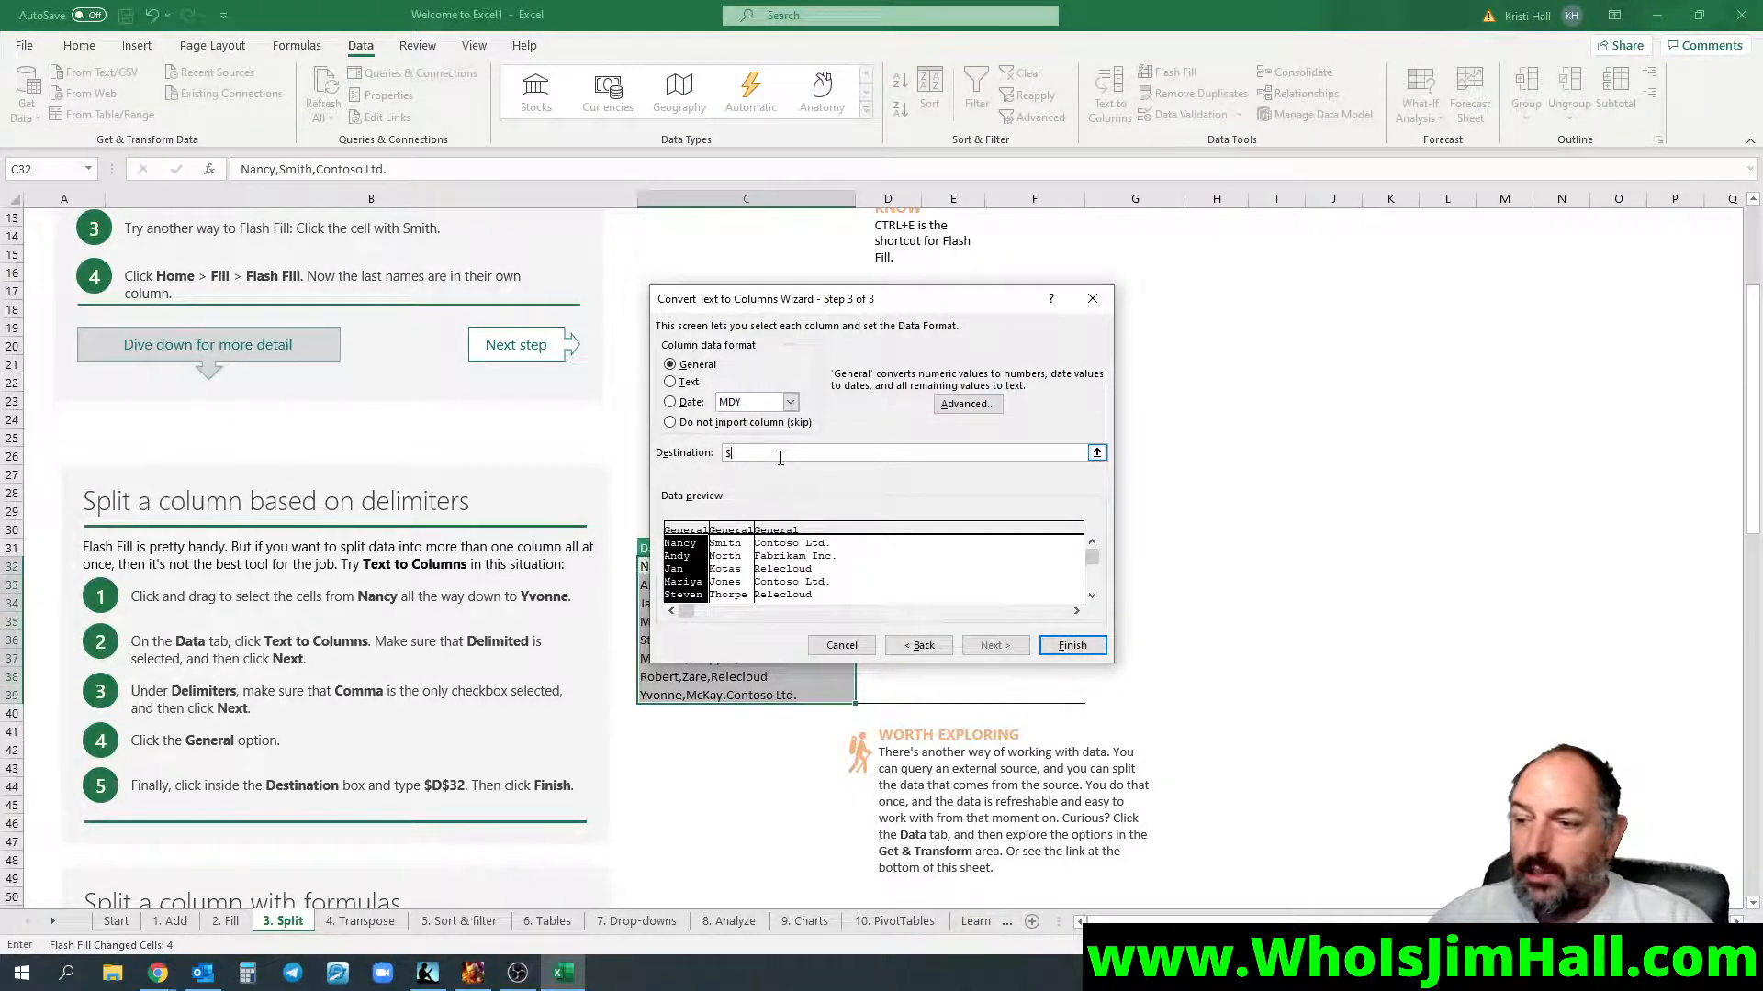
type("d")
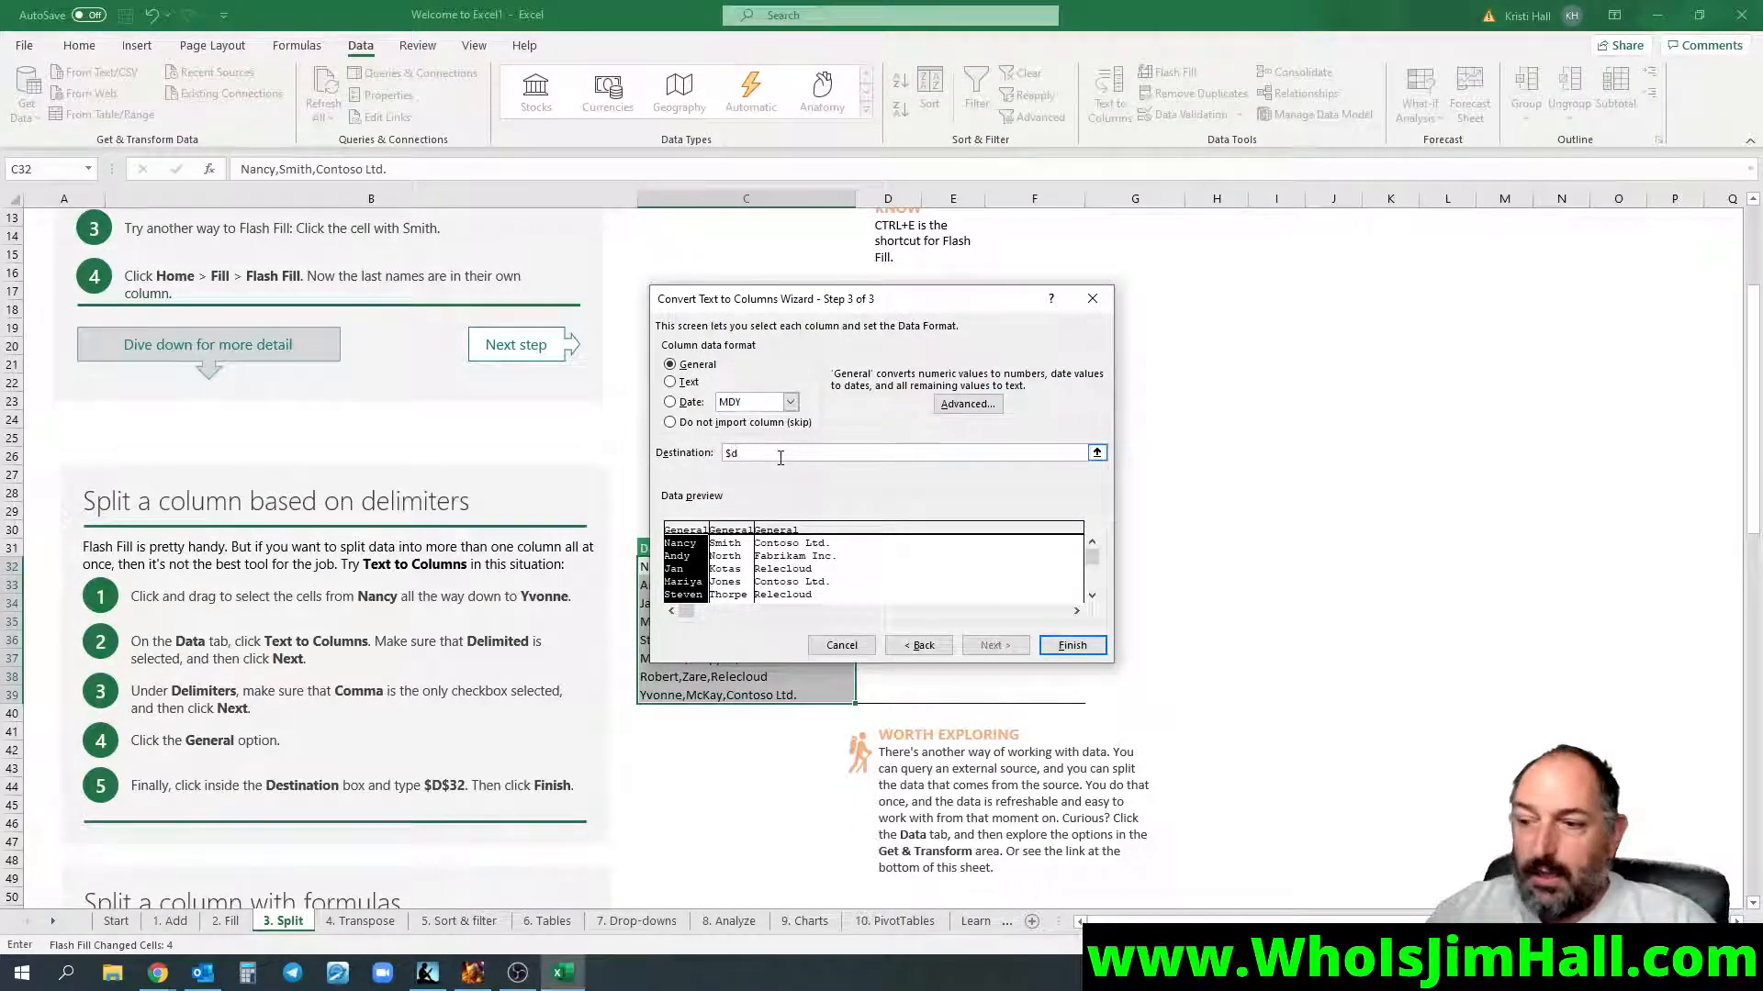
type("$3")
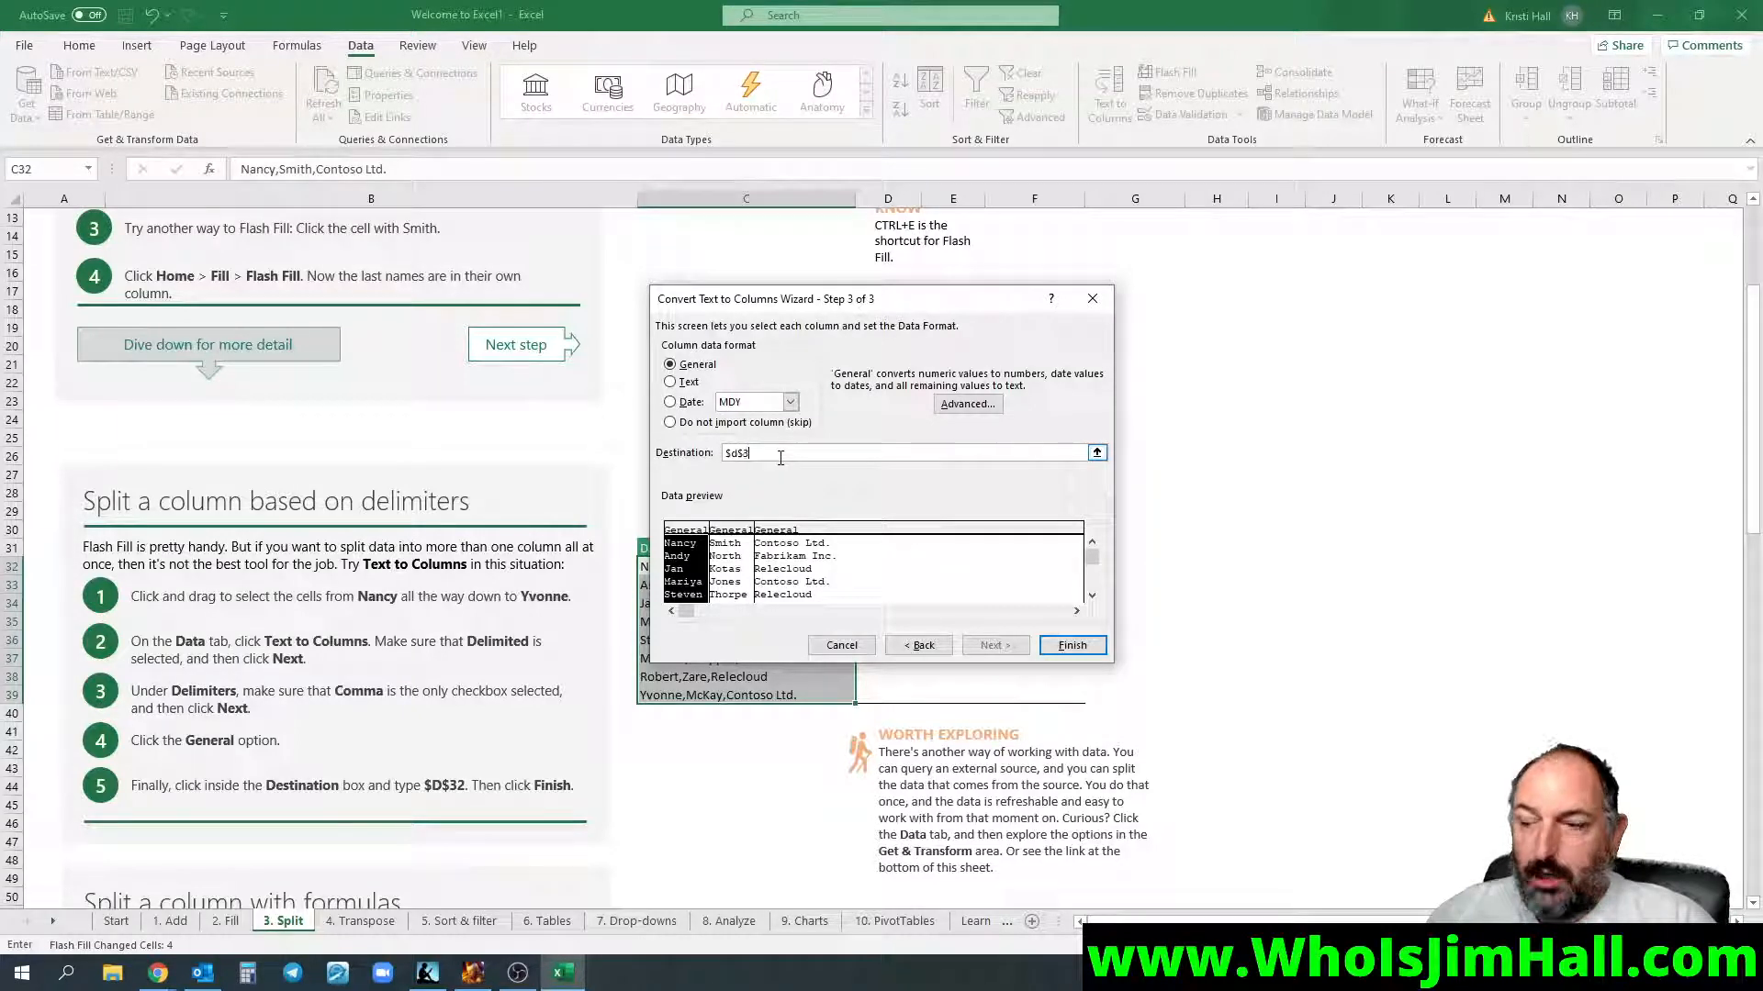
type("2")
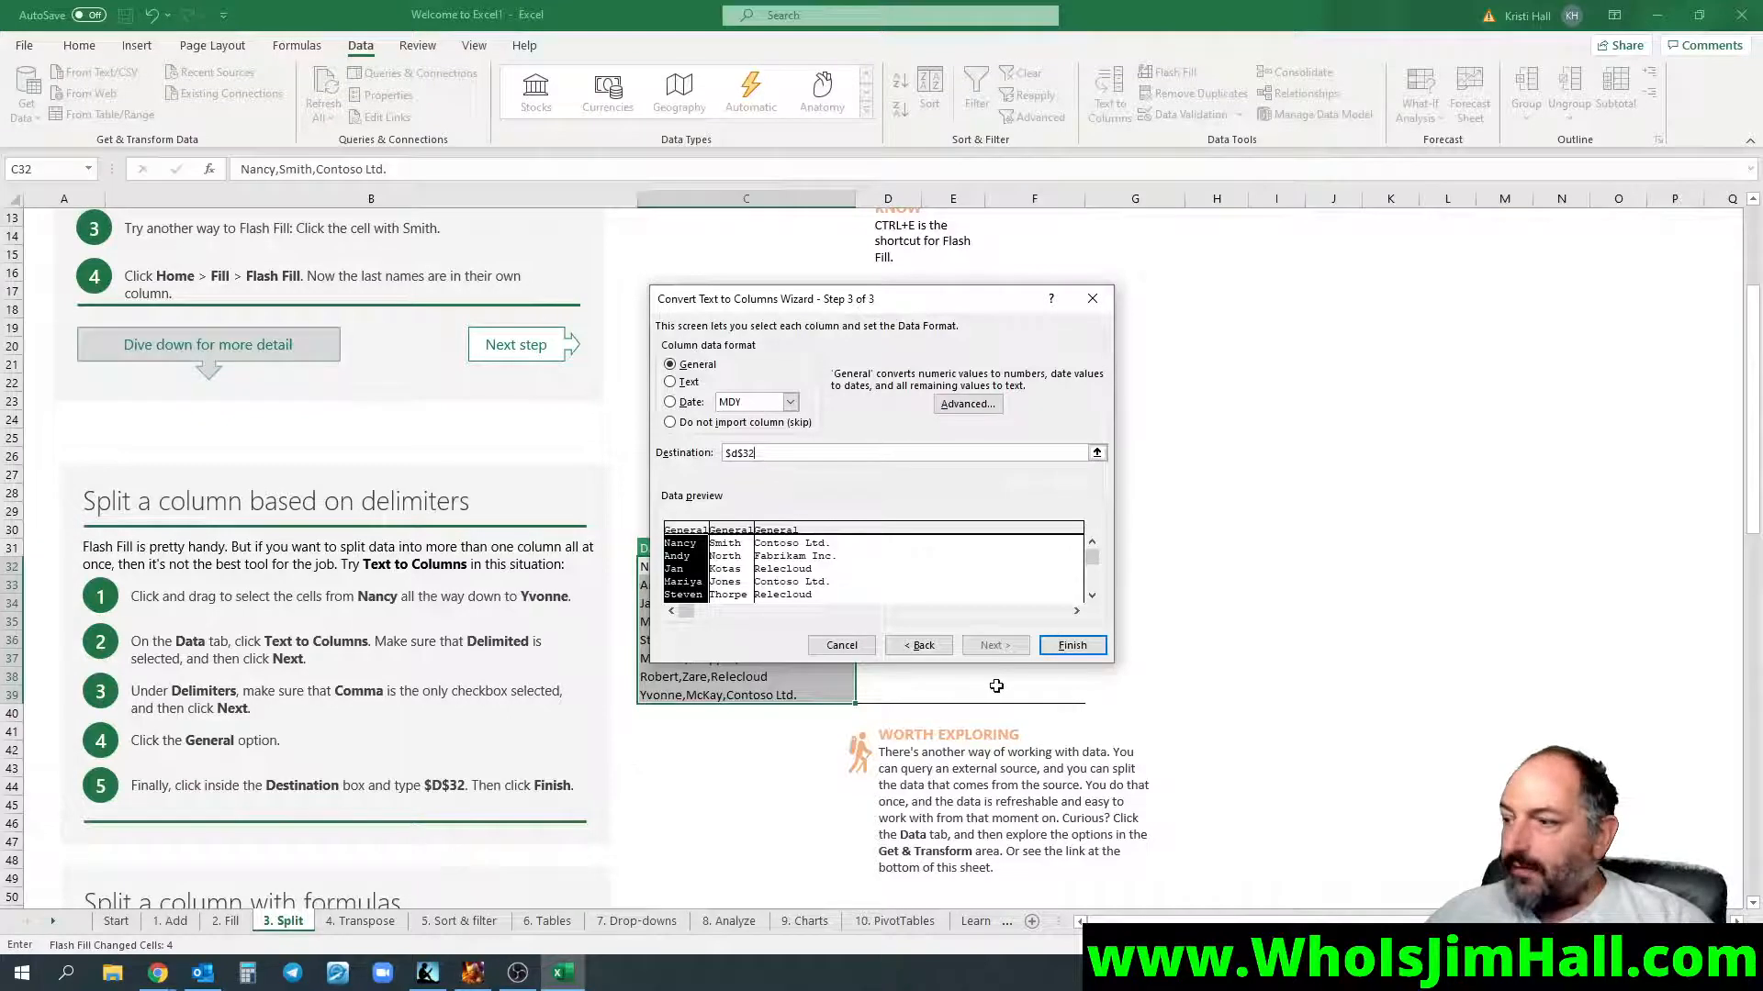
key("Return")
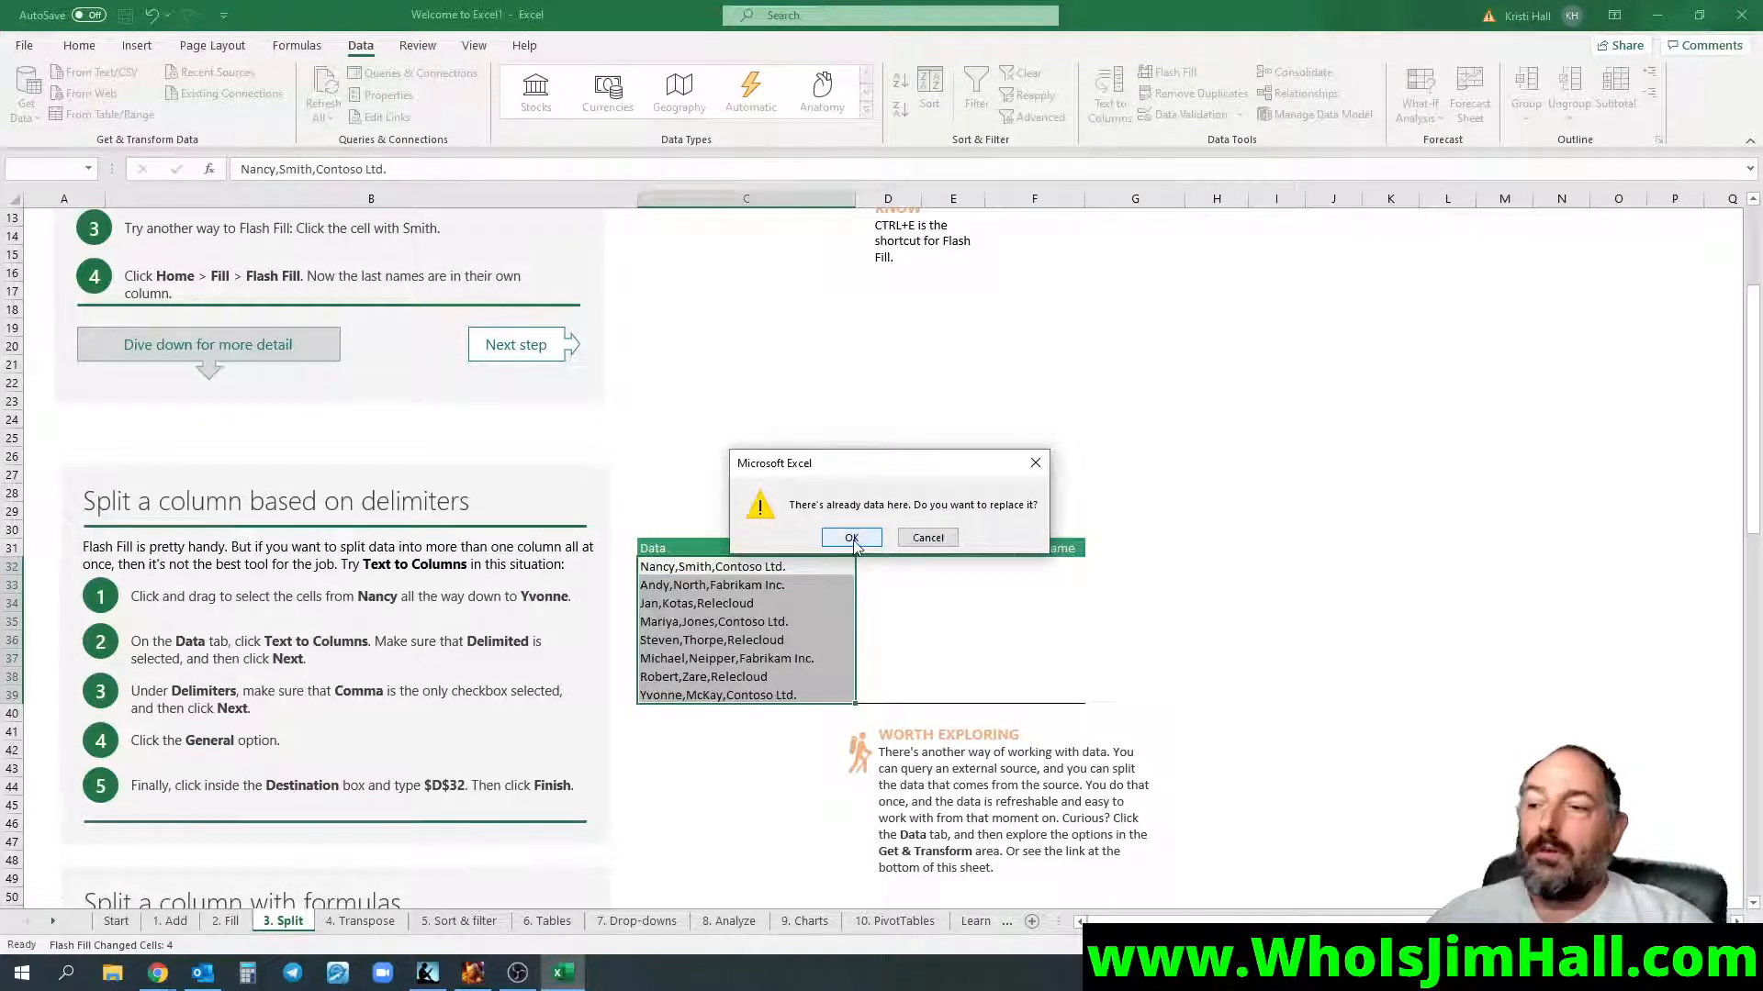
left_click(858, 541)
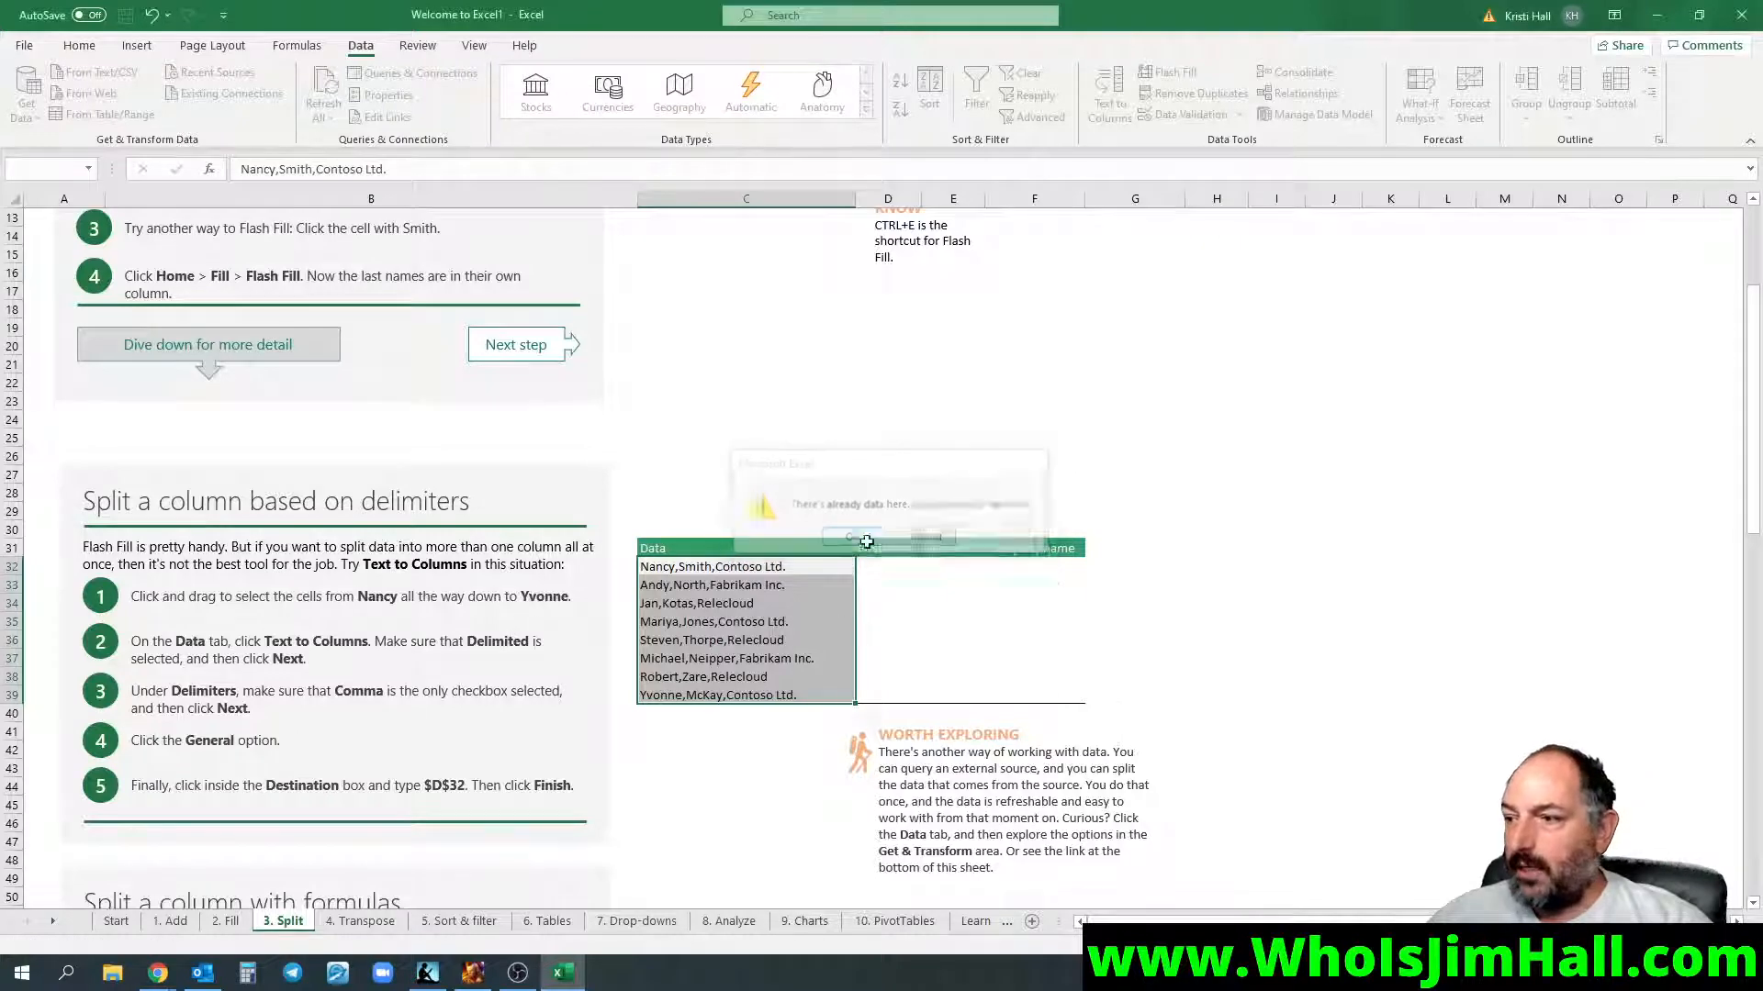
- In the Split a column with formulas section, inspect the First name formula in E56 and leave it unedited
scroll(1003, 587, "down", 1)
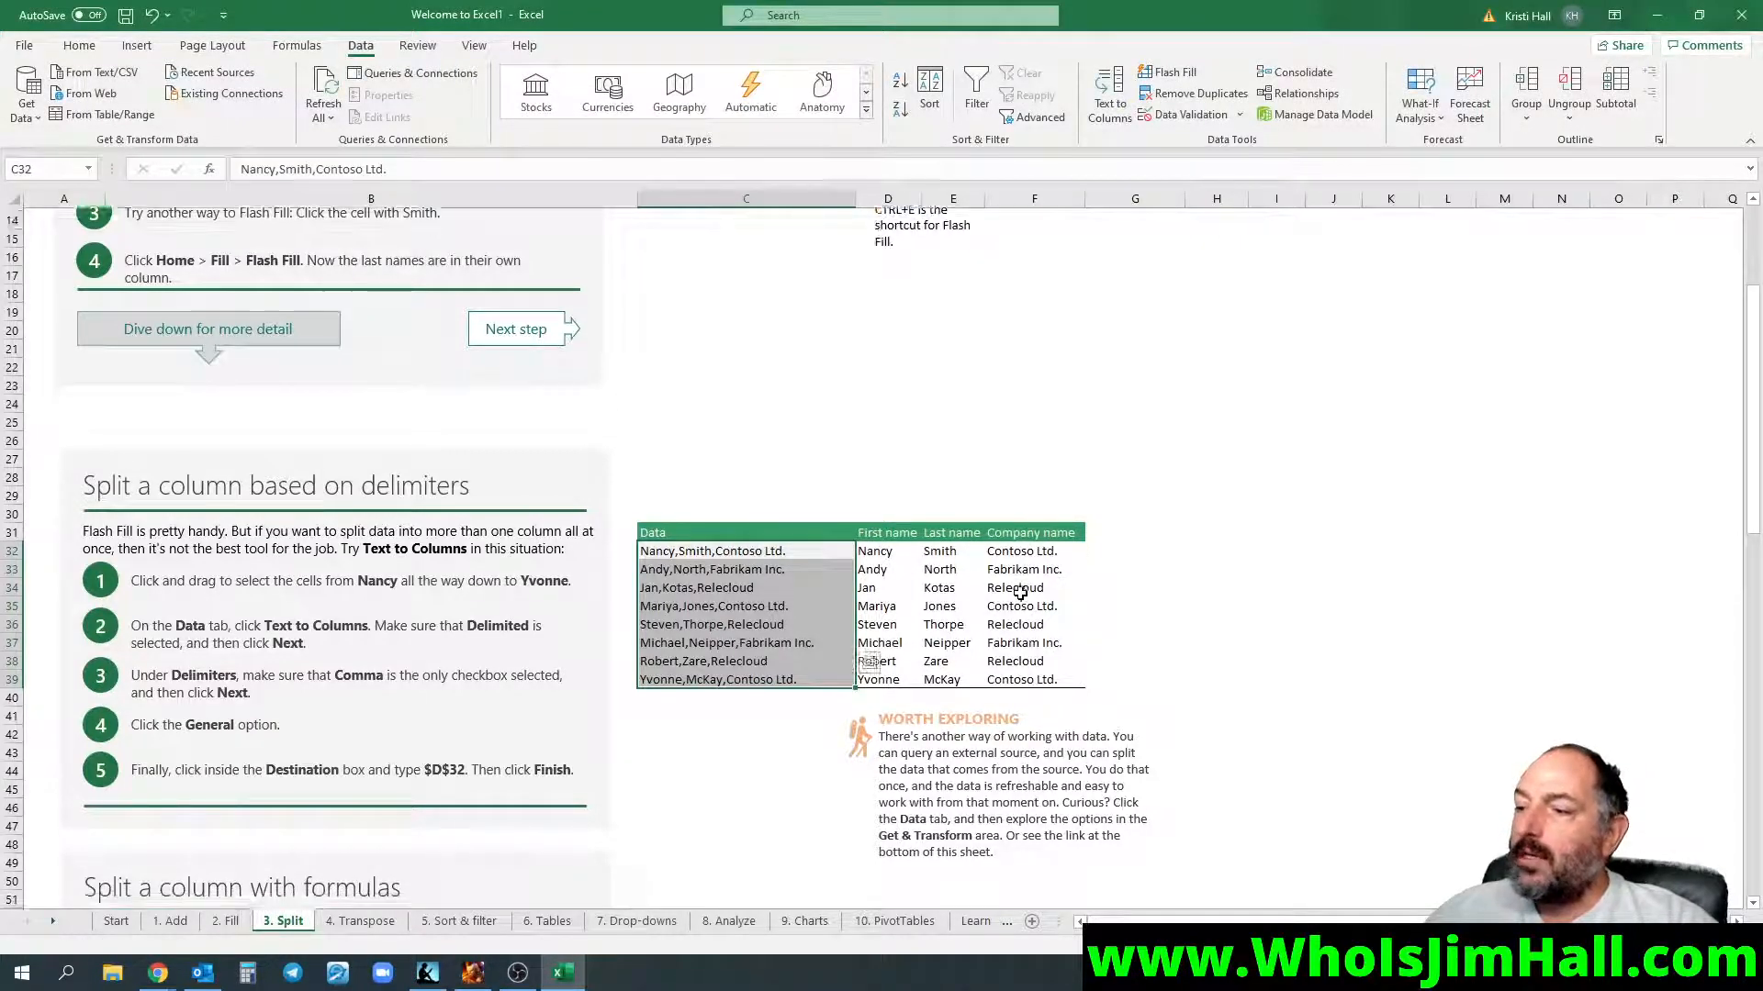
scroll(1020, 594, "down", 1)
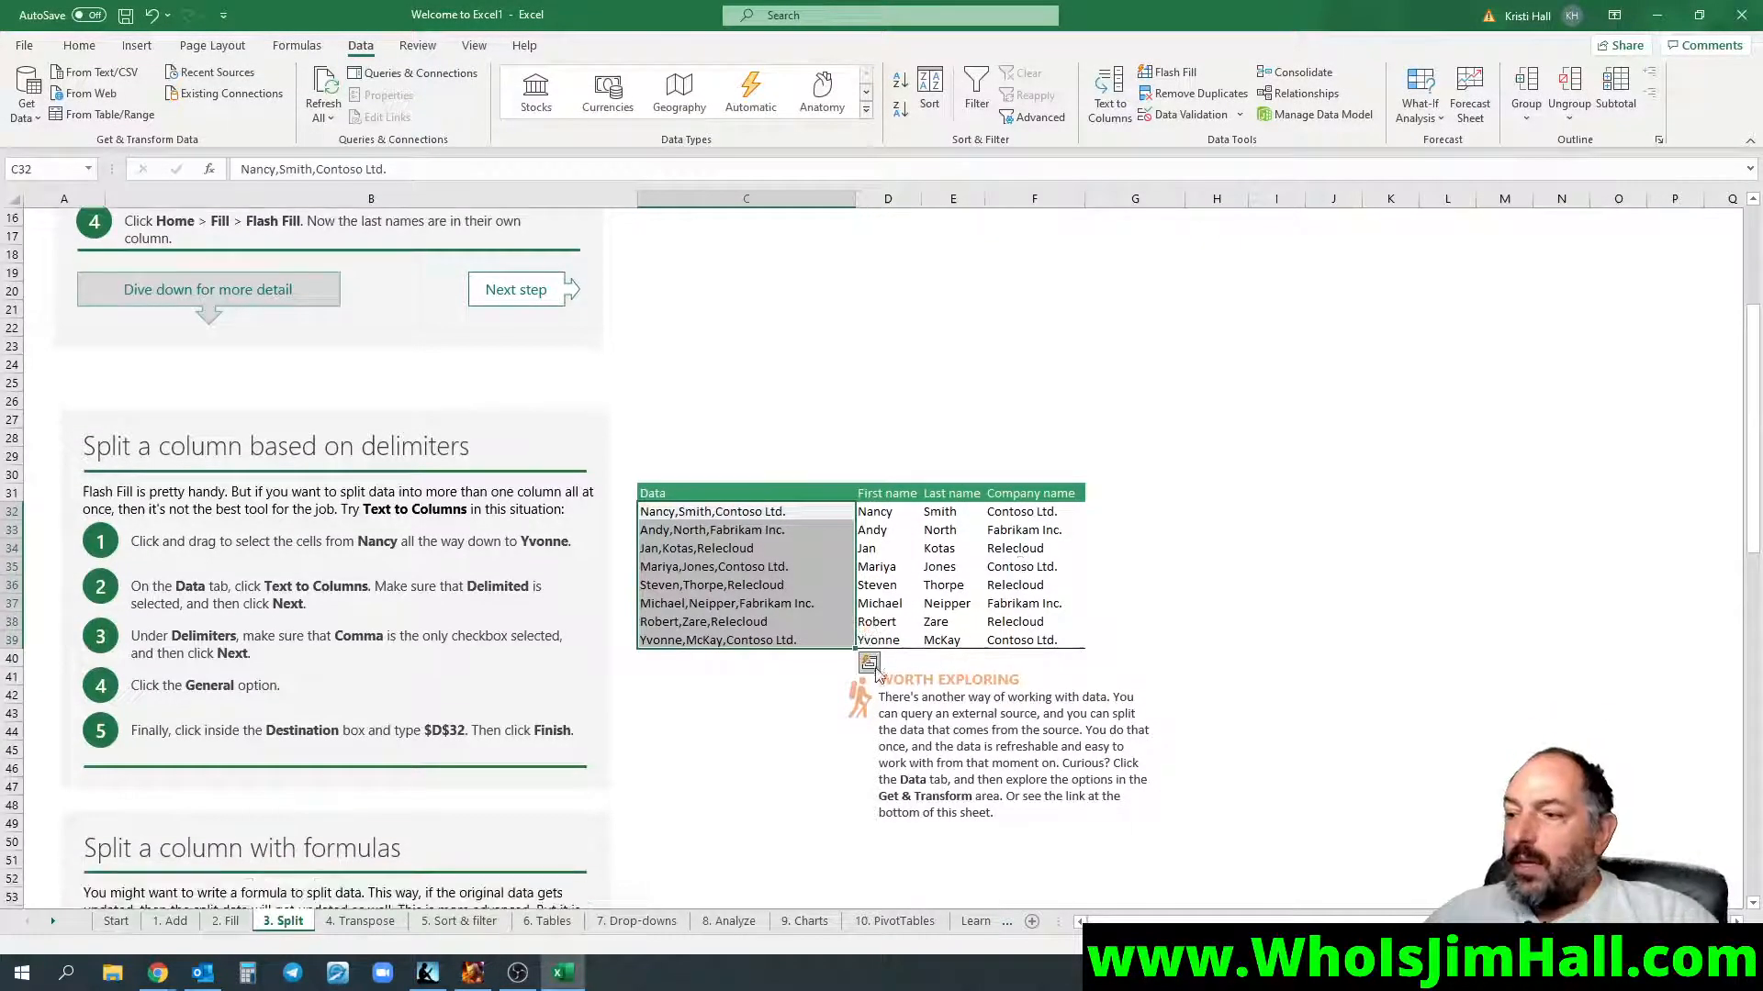
scroll(936, 566, "down", 4)
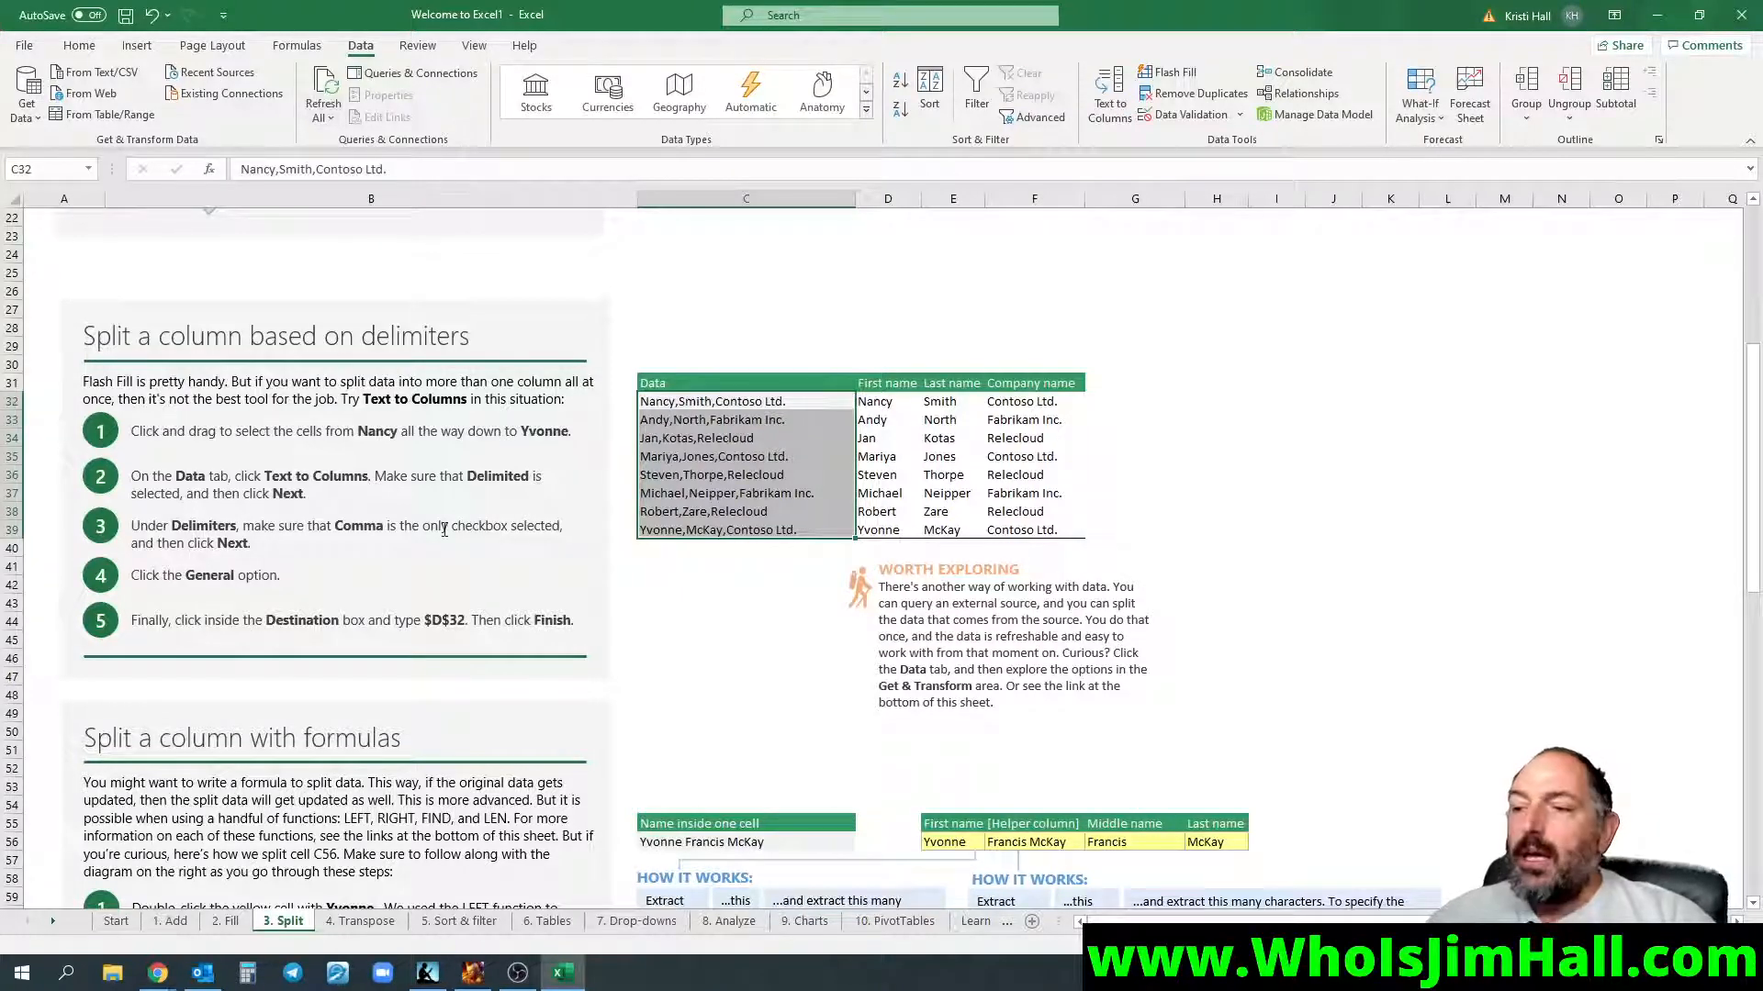
scroll(200, 517, "down", 1)
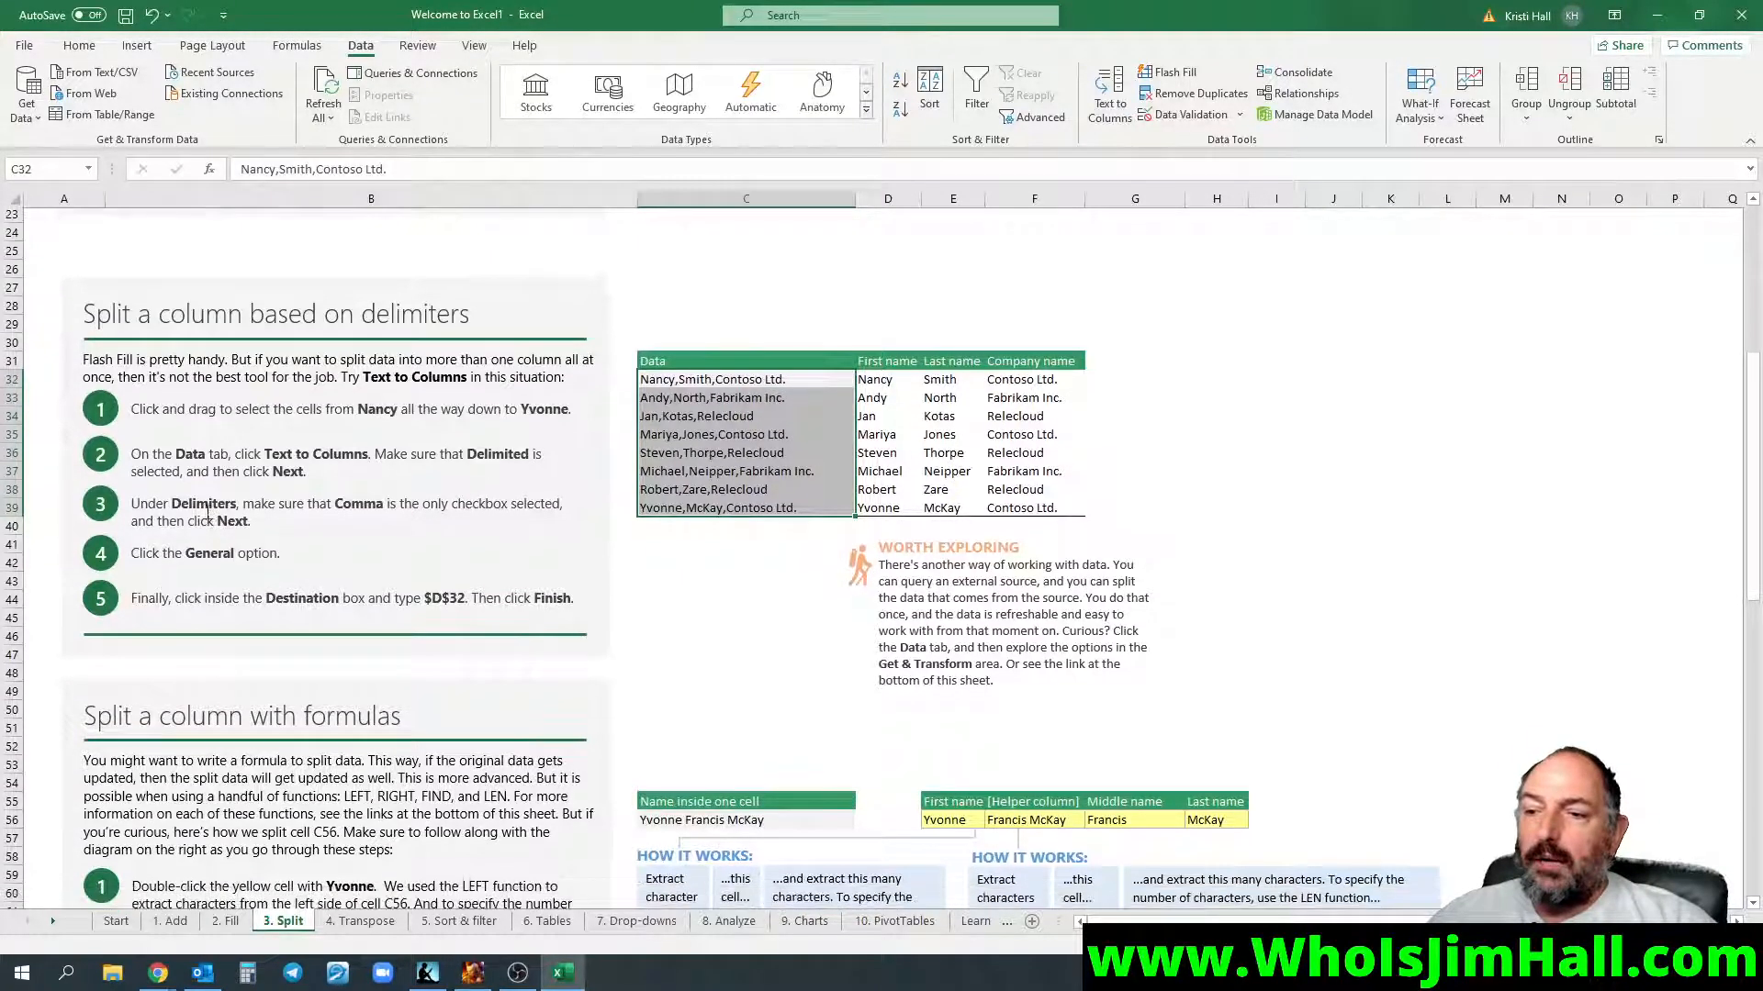
scroll(207, 512, "down", 4)
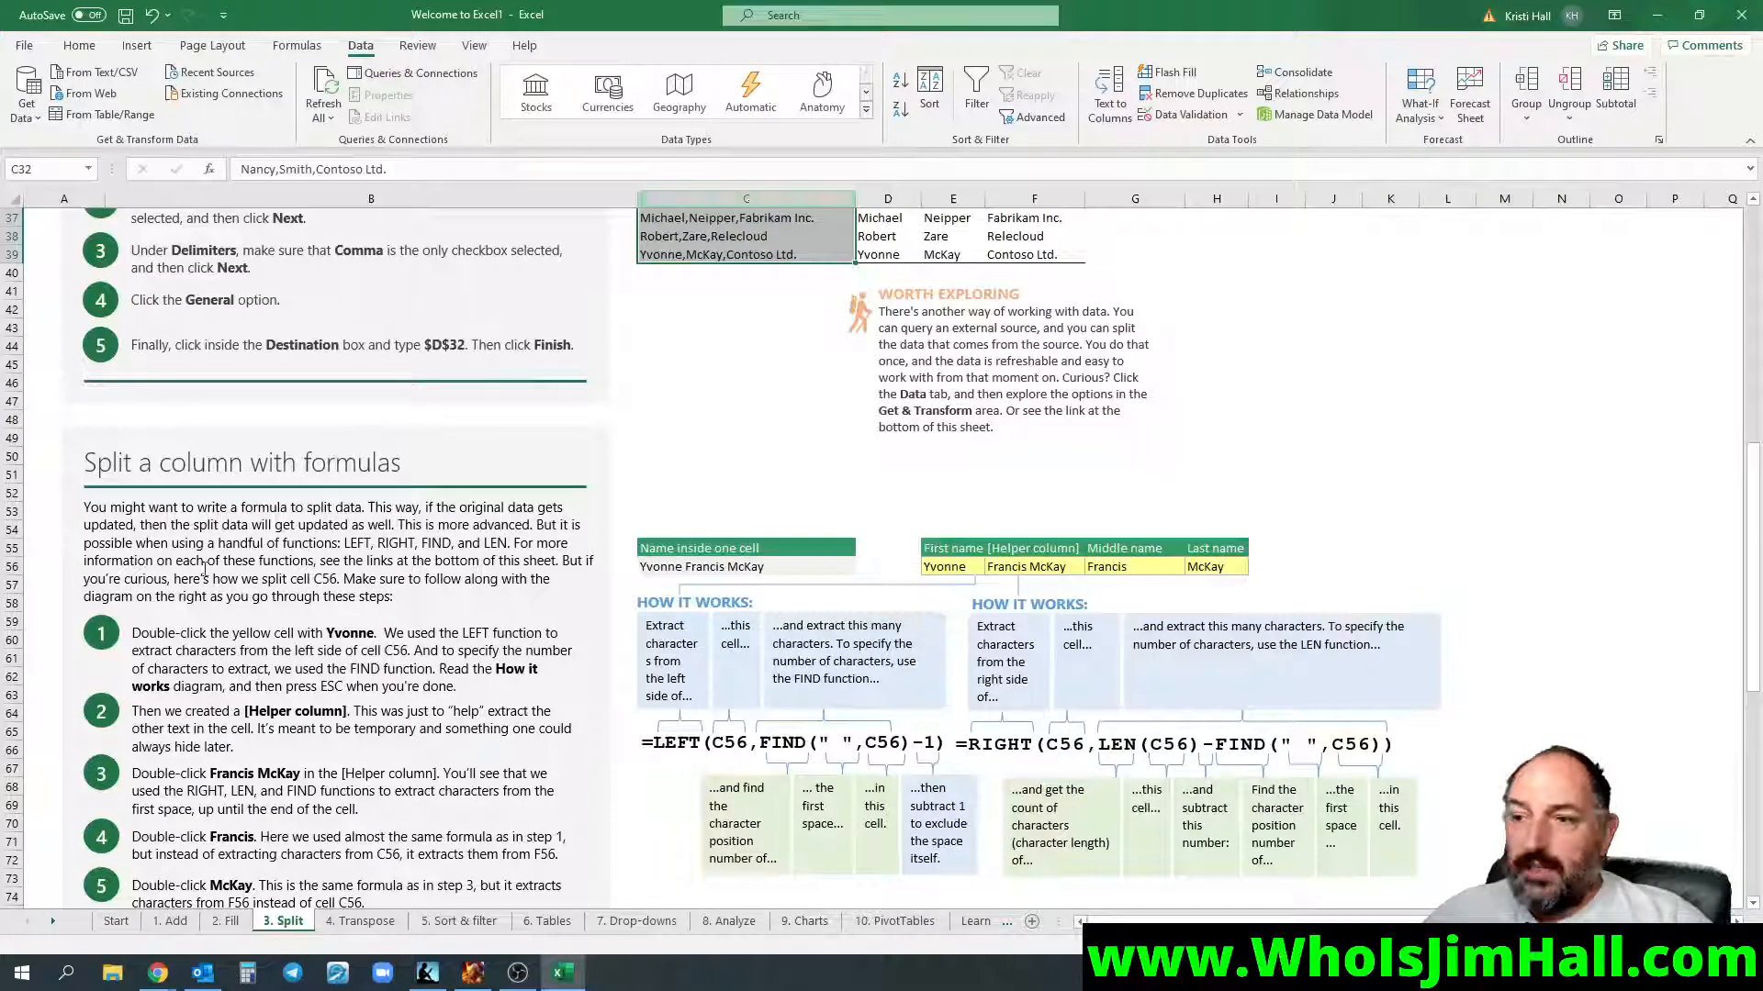
left_click(726, 570)
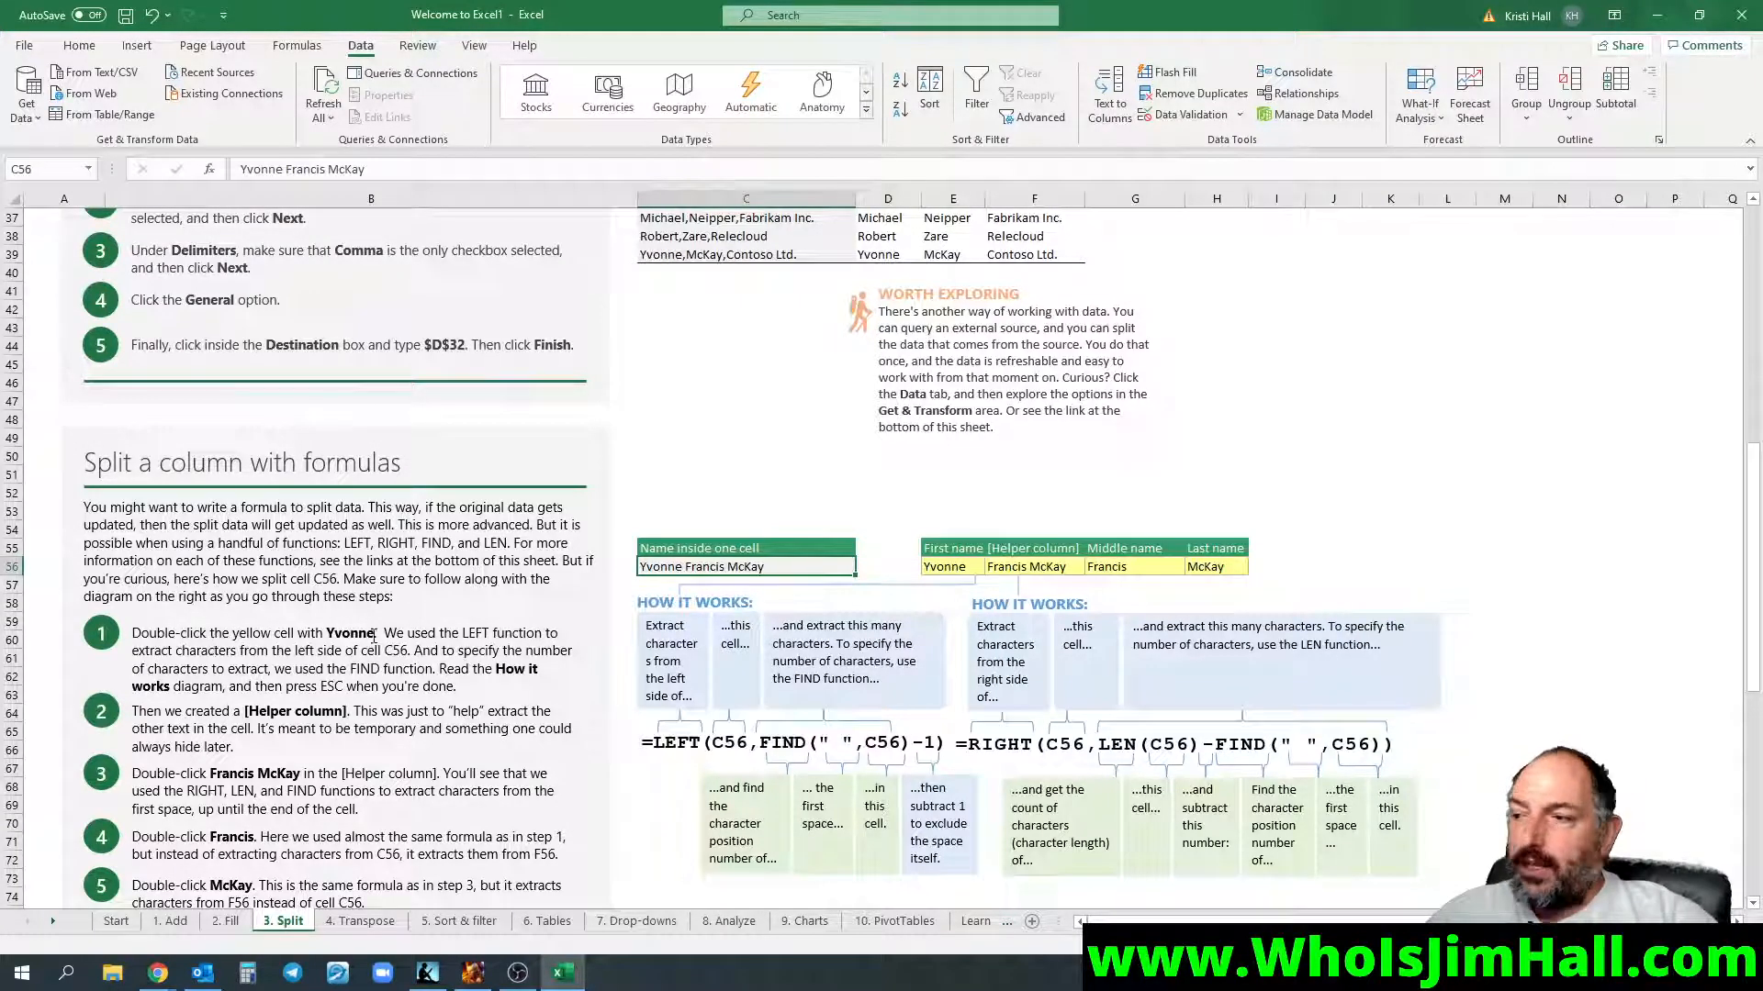
double_click(964, 567)
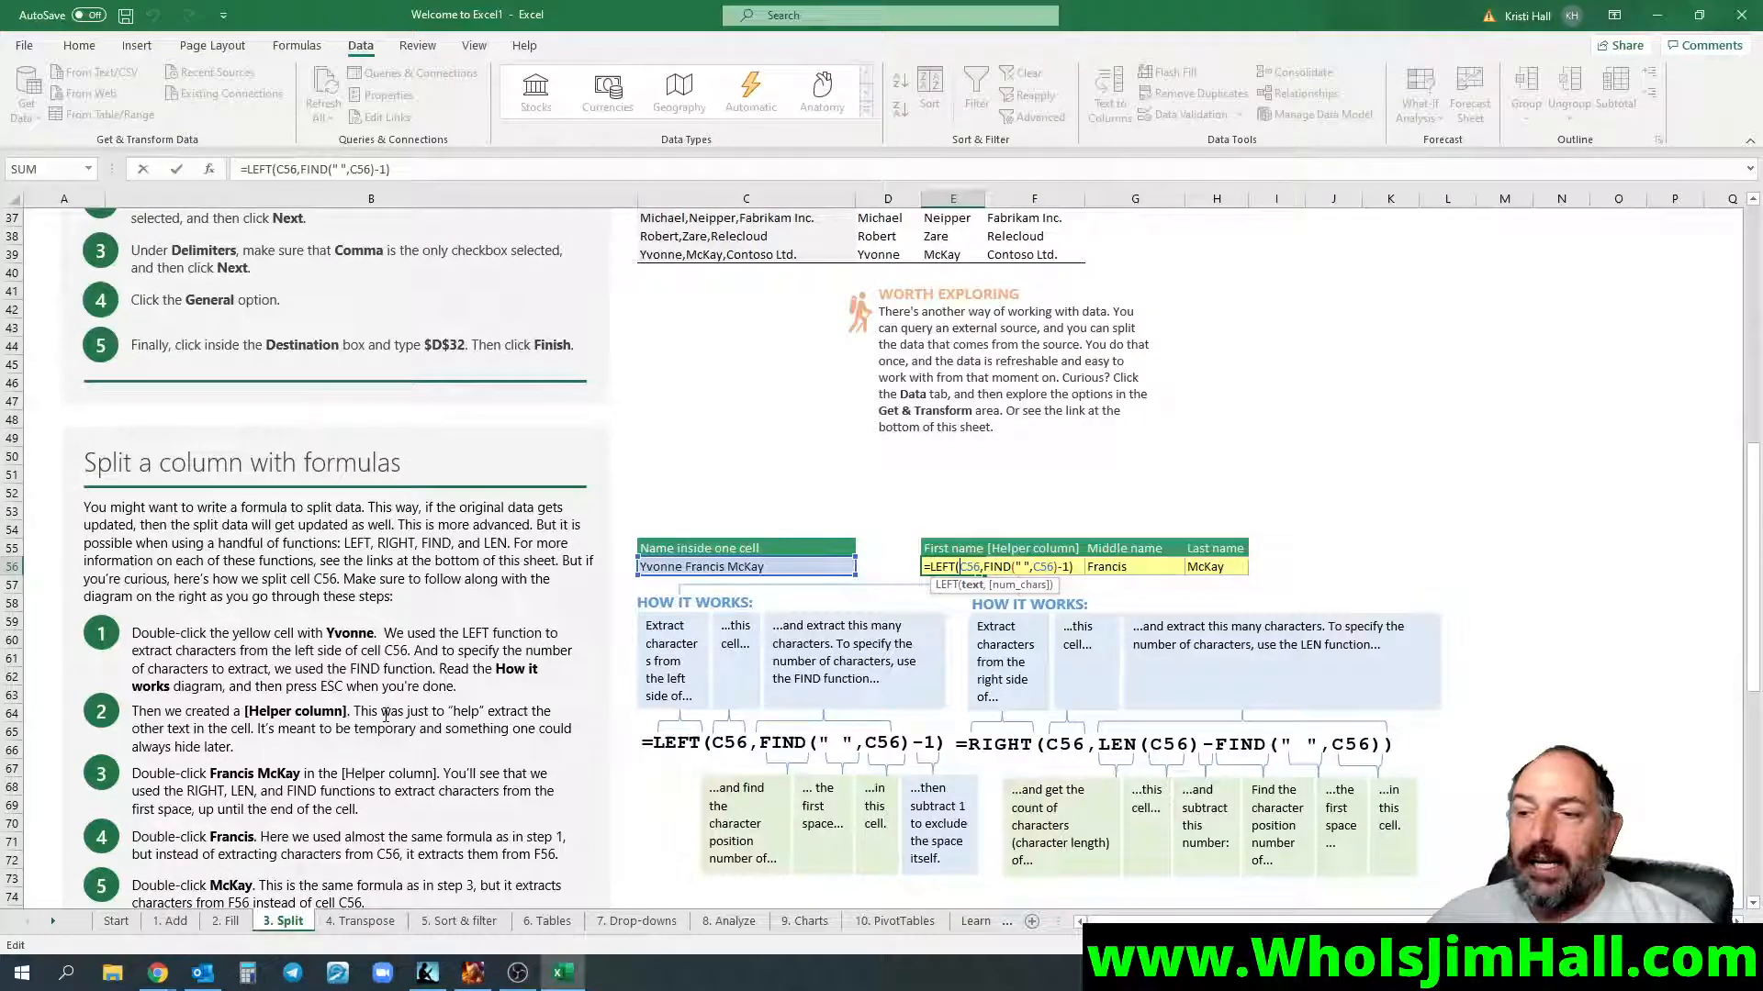
scroll(252, 681, "down", 2)
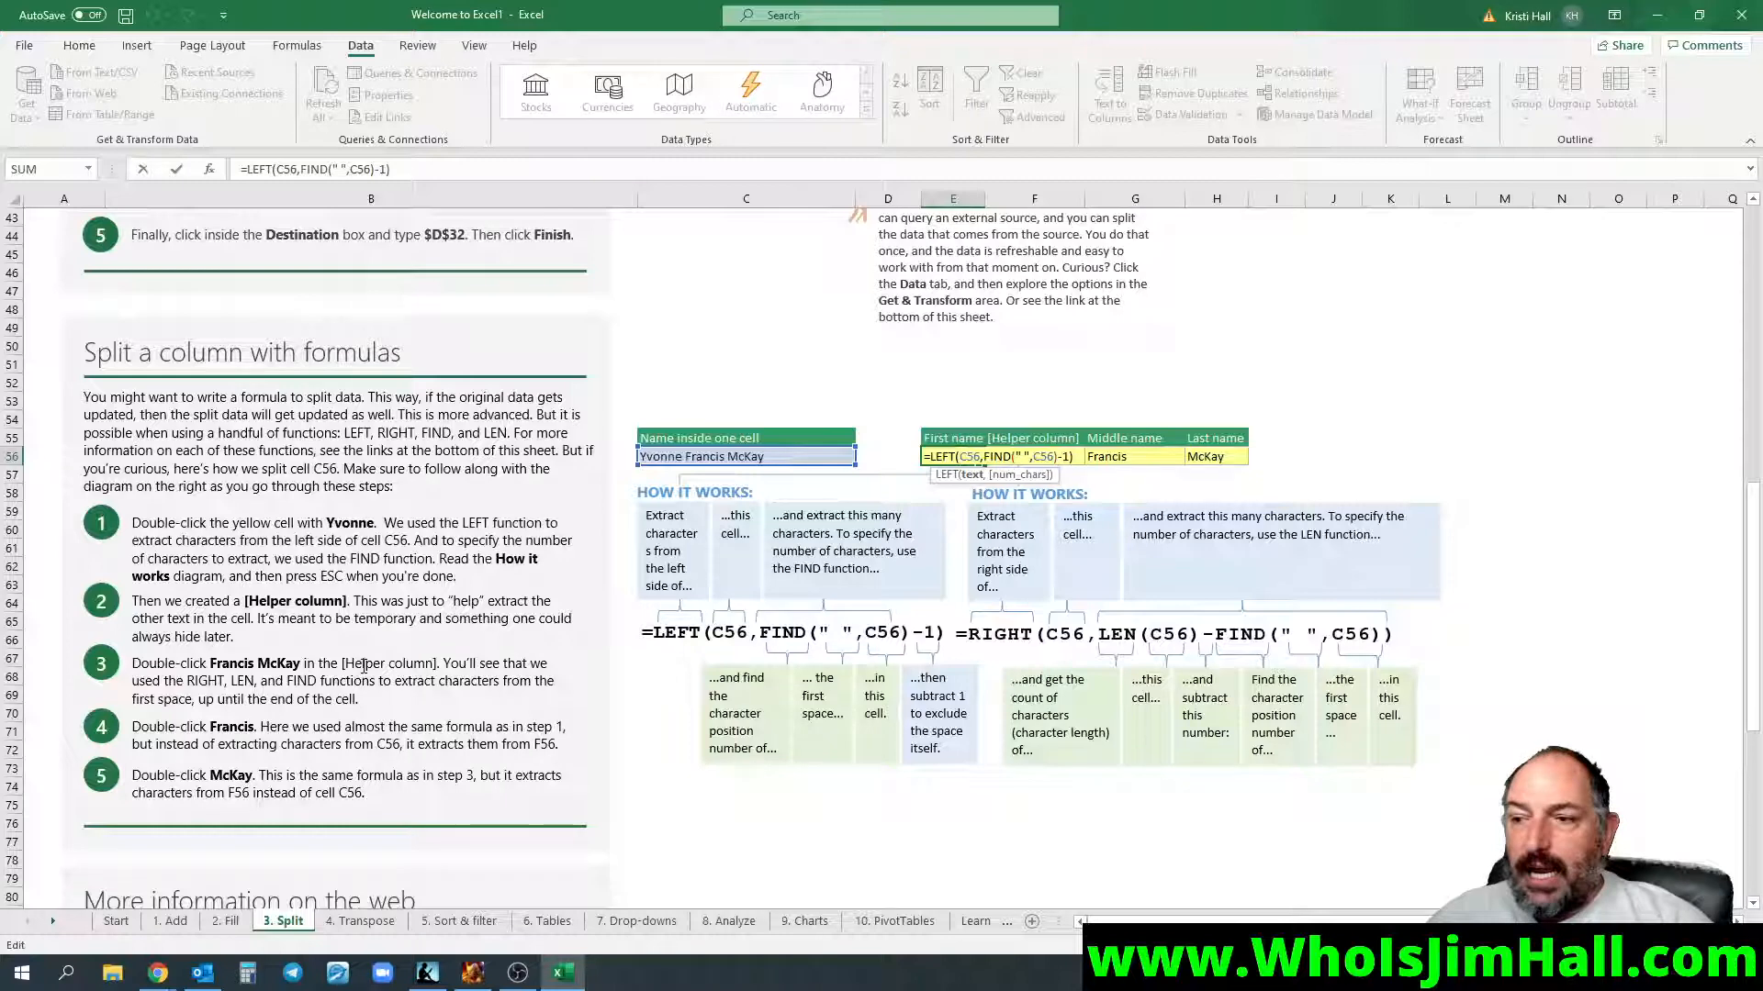
left_click(1164, 385)
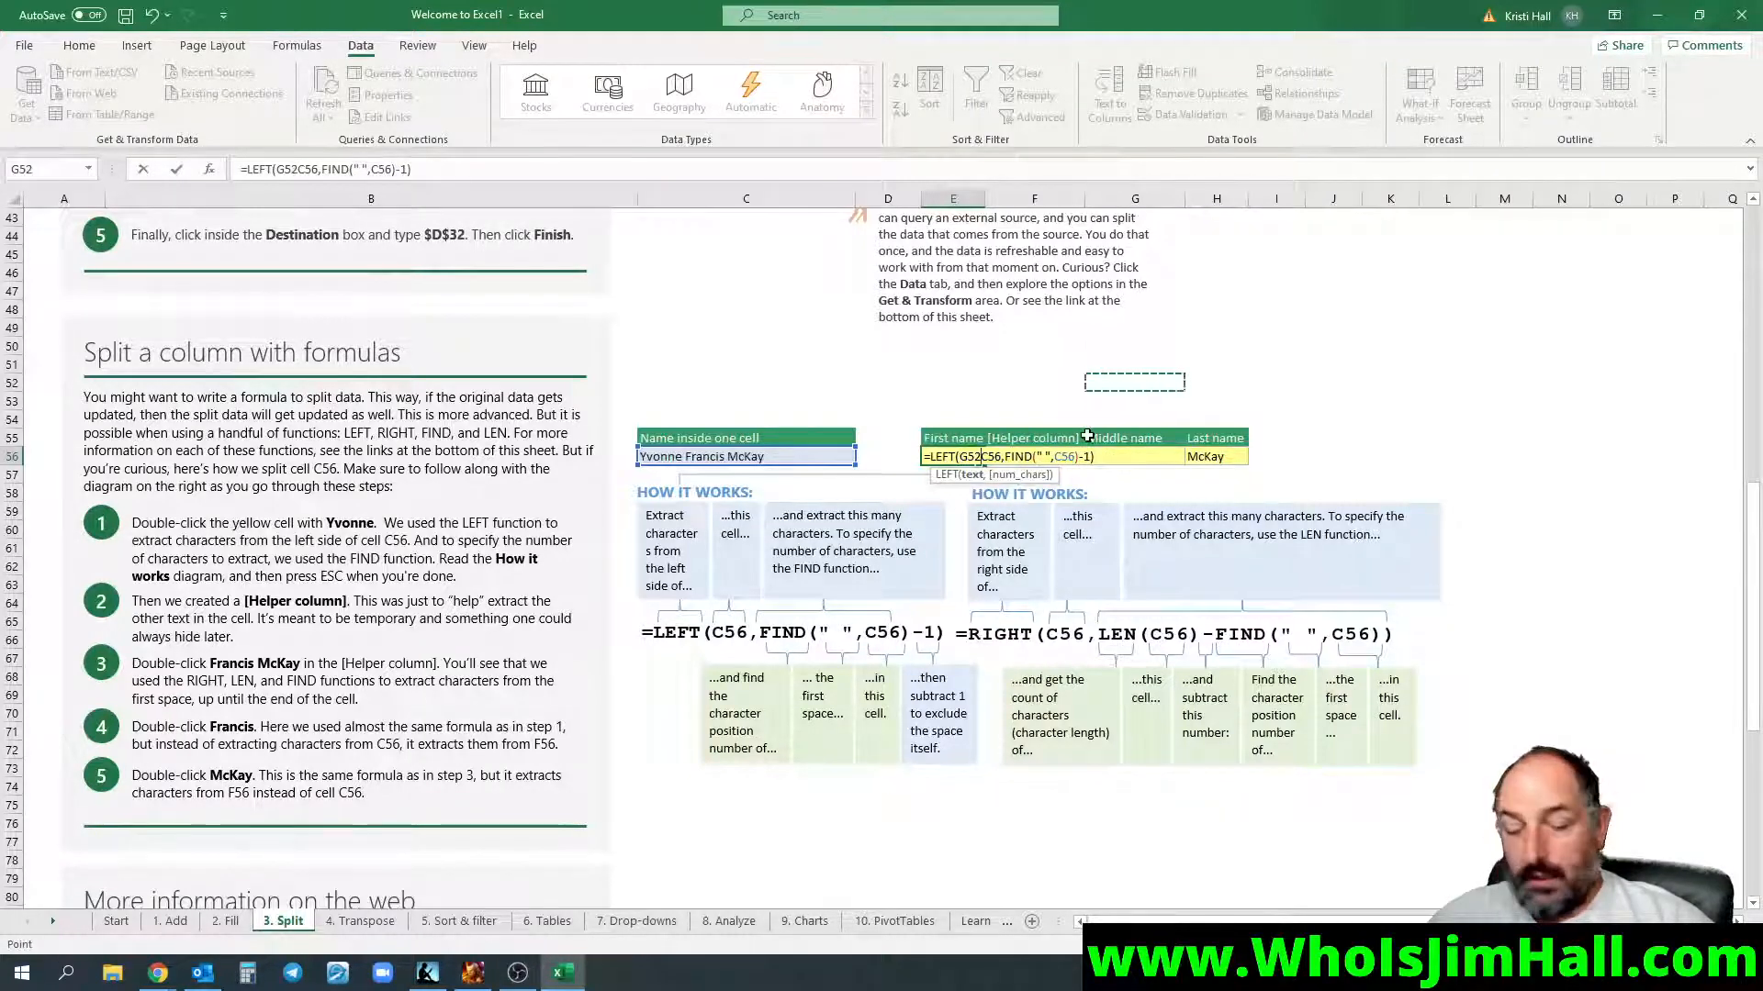
key("Escape")
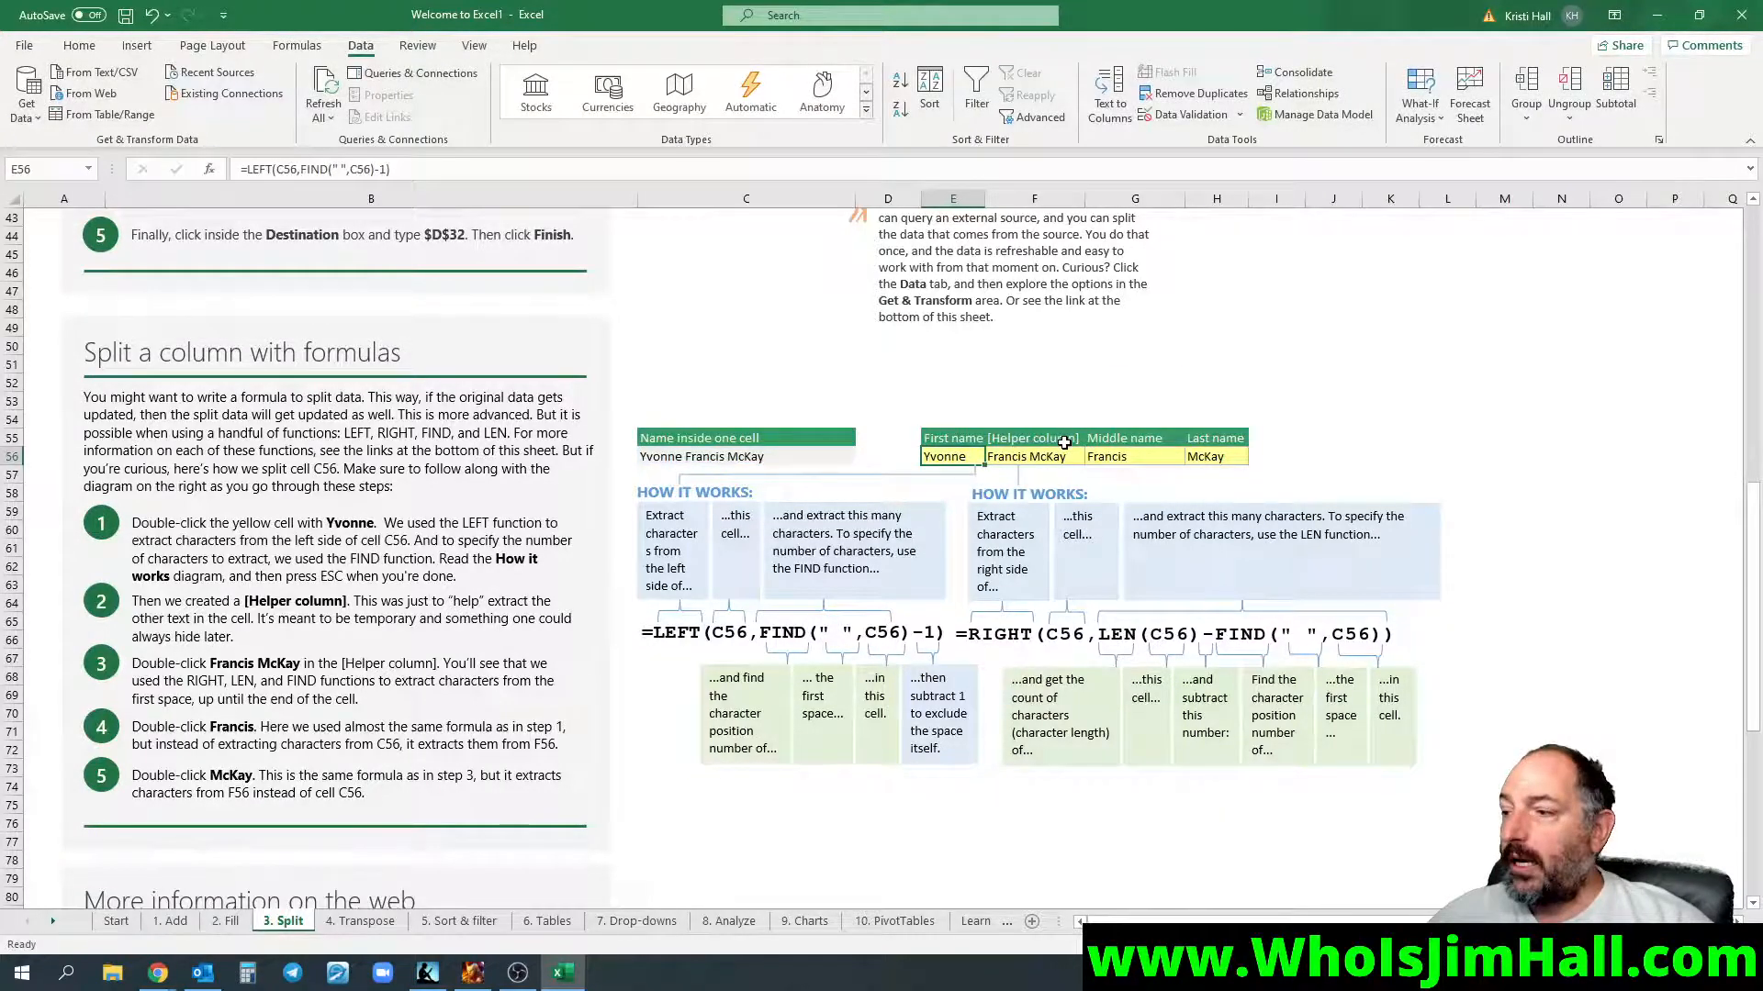
- Inspect the formulas in the Helper column, Middle name and Last name cells F56, G56 and H56 without changing them
double_click(1061, 455)
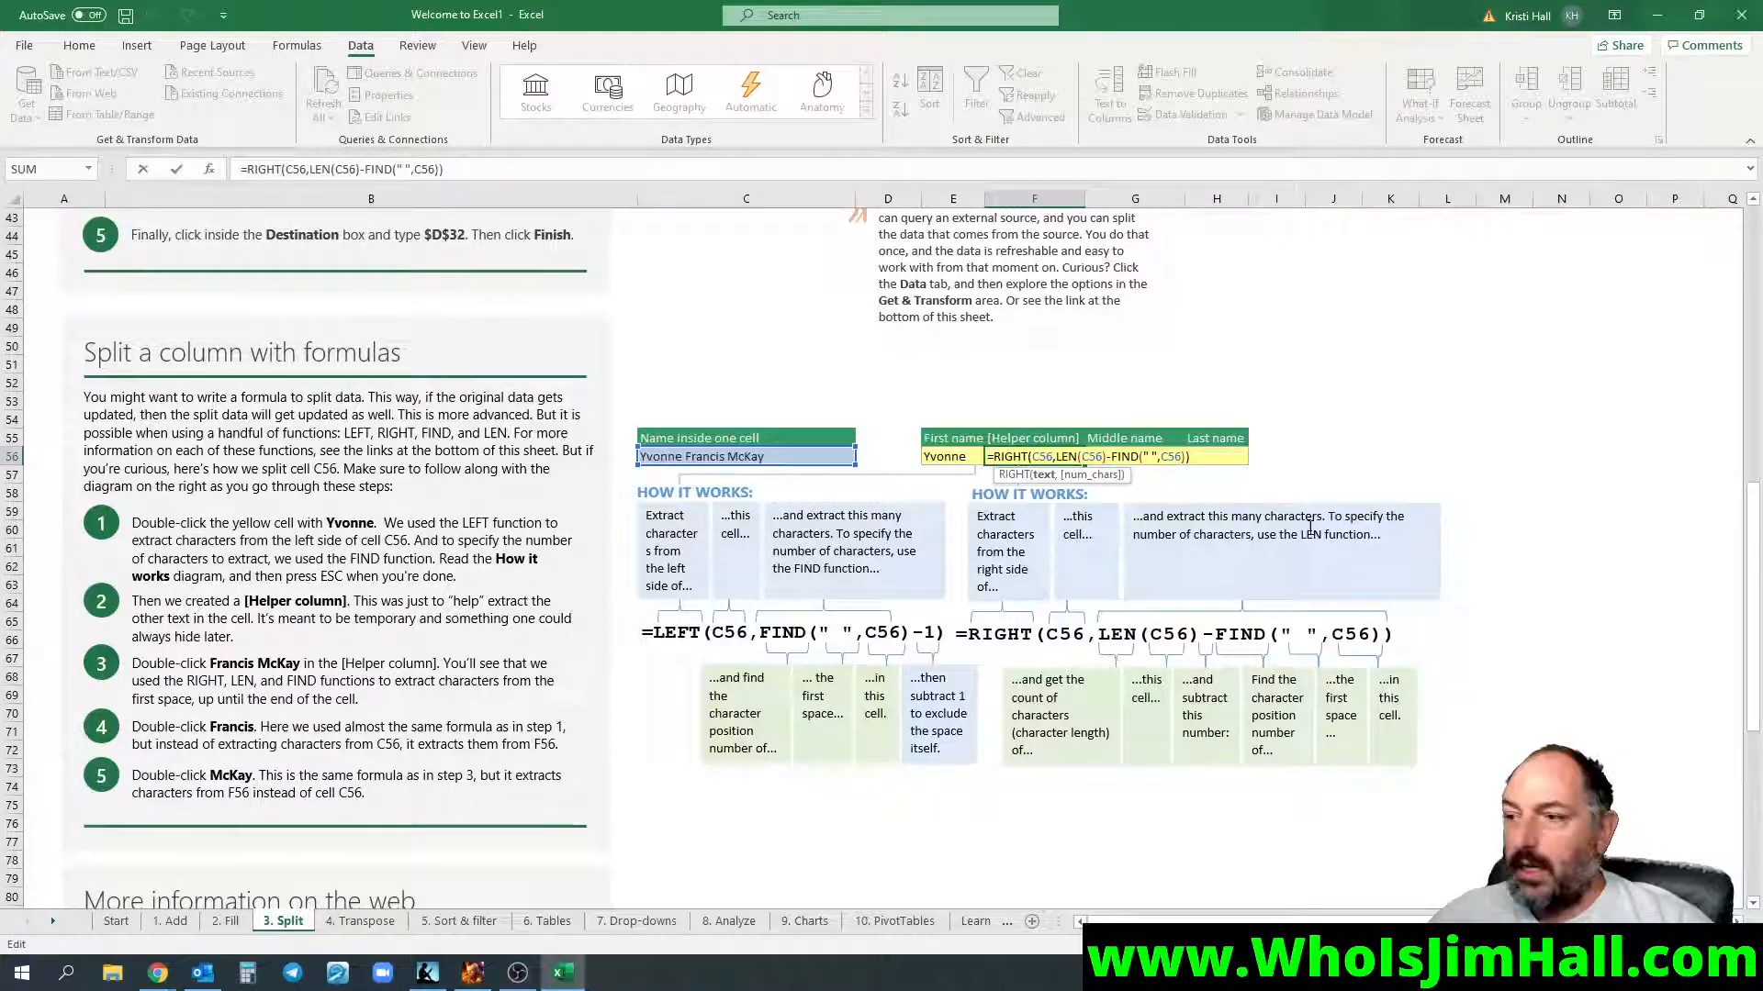
double_click(1148, 456)
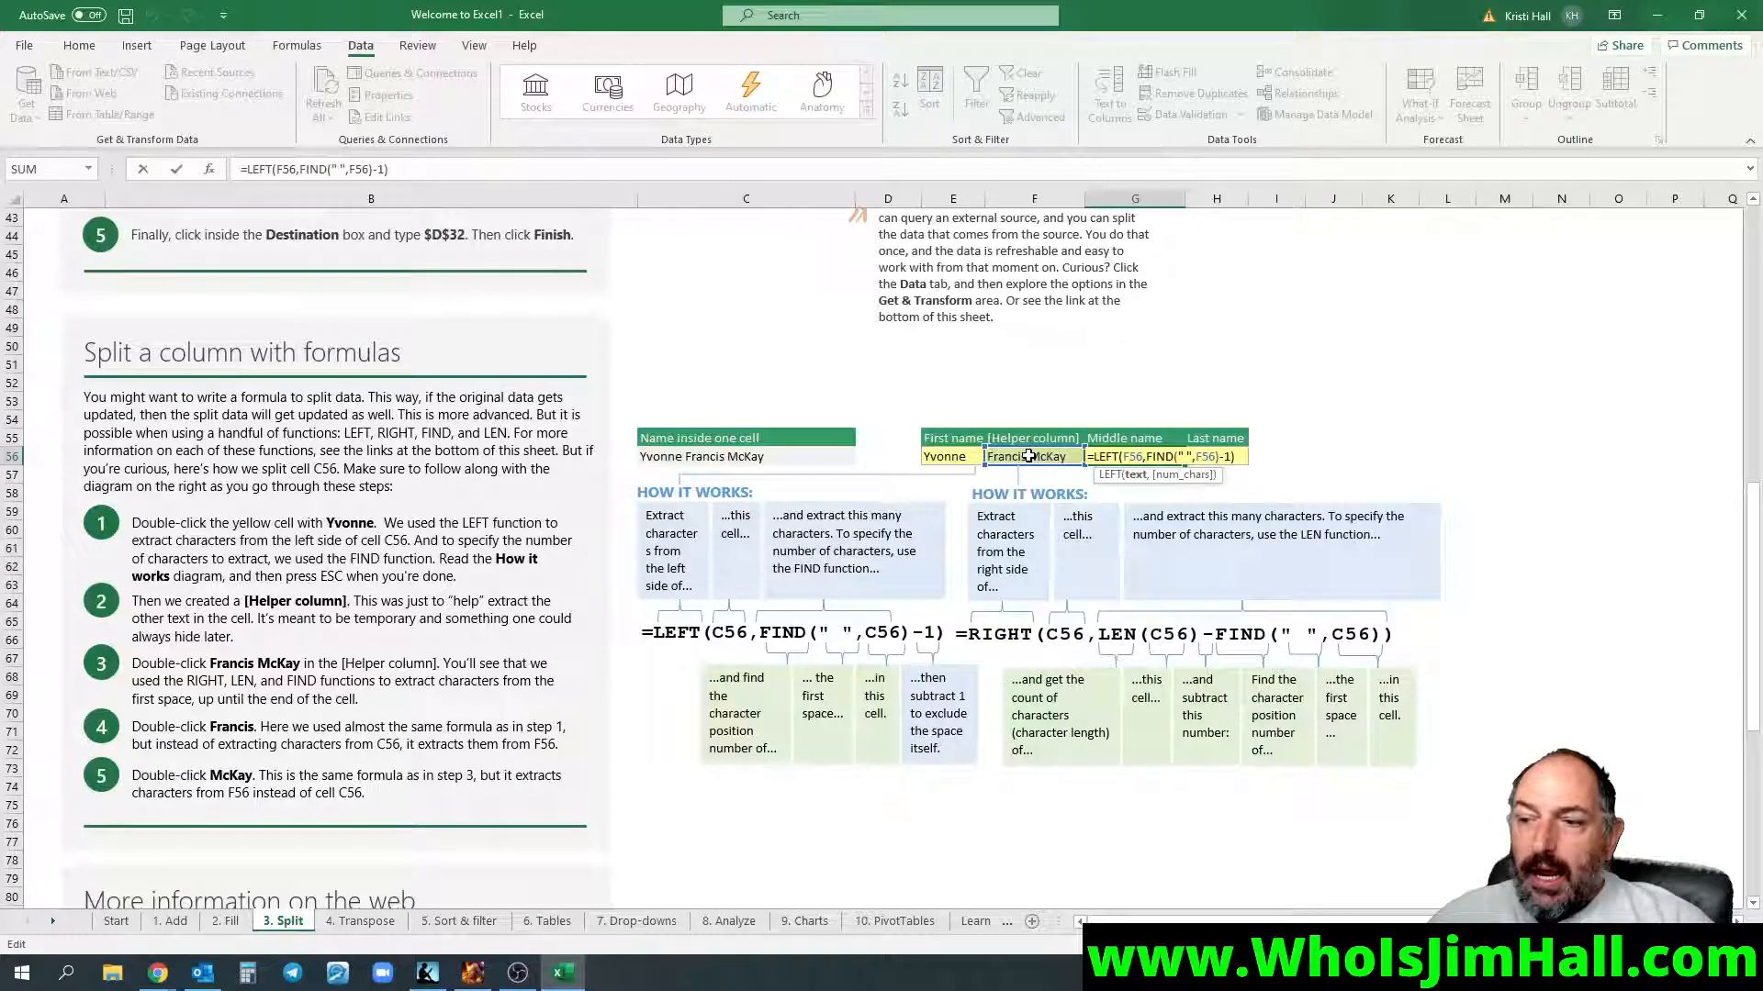
key("Escape")
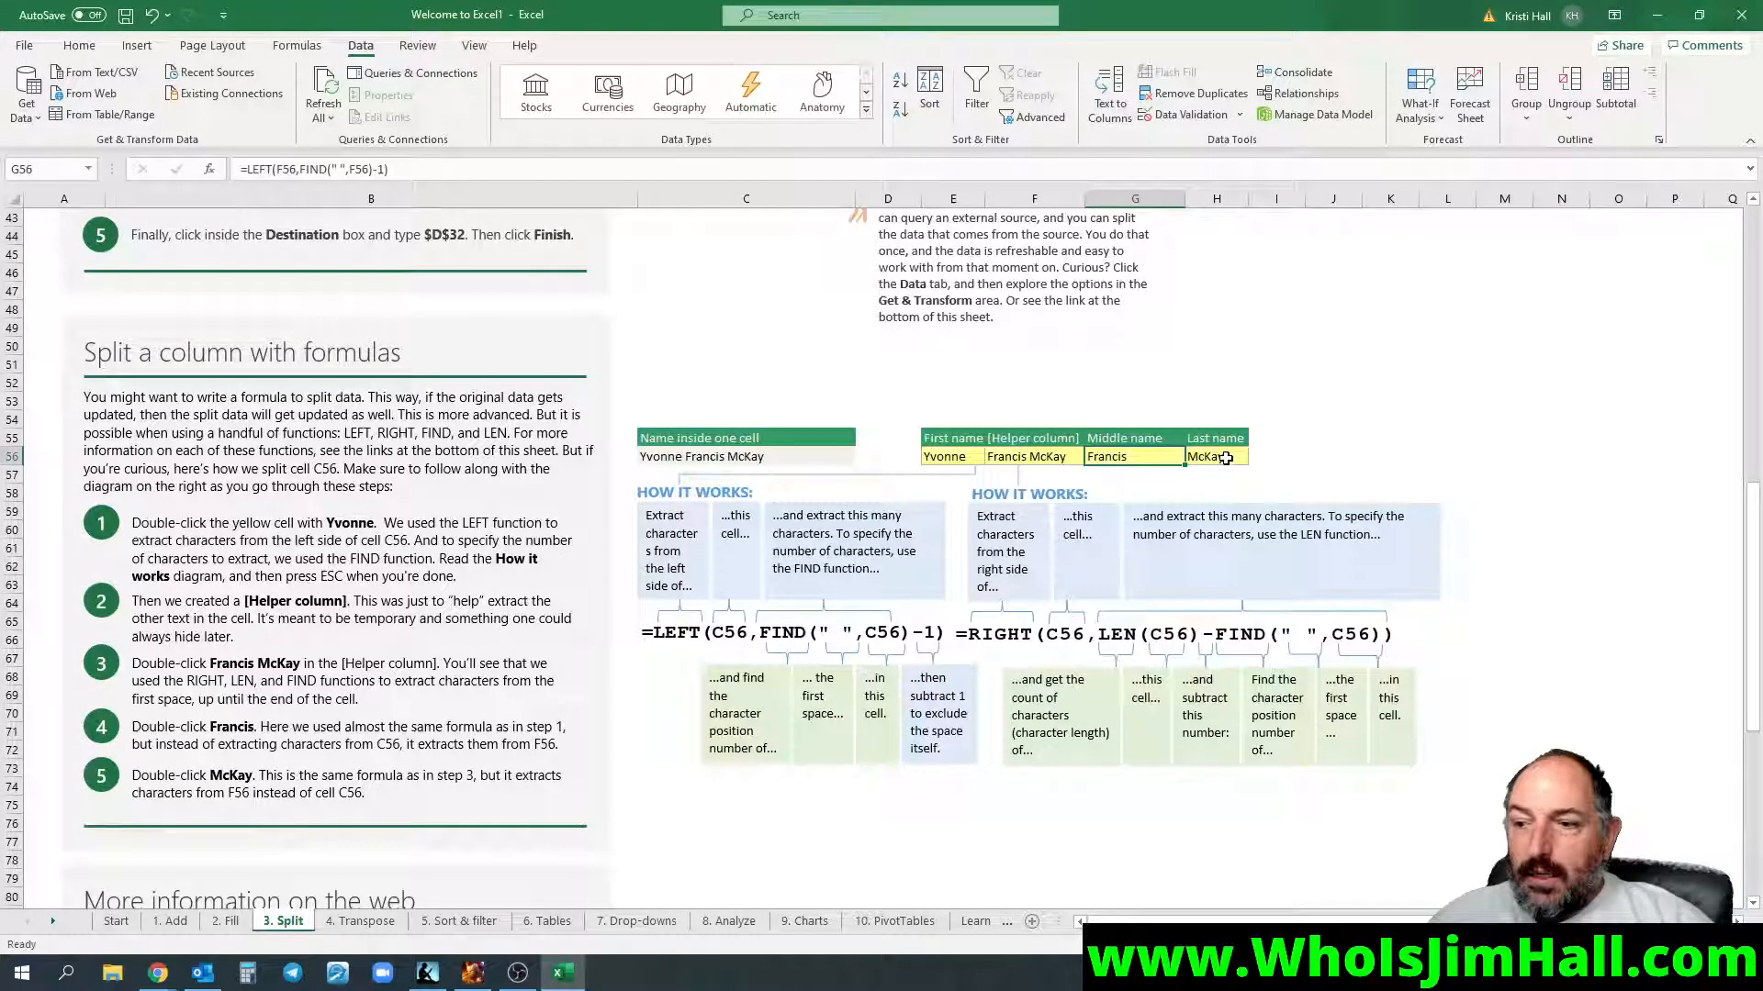
double_click(1225, 458)
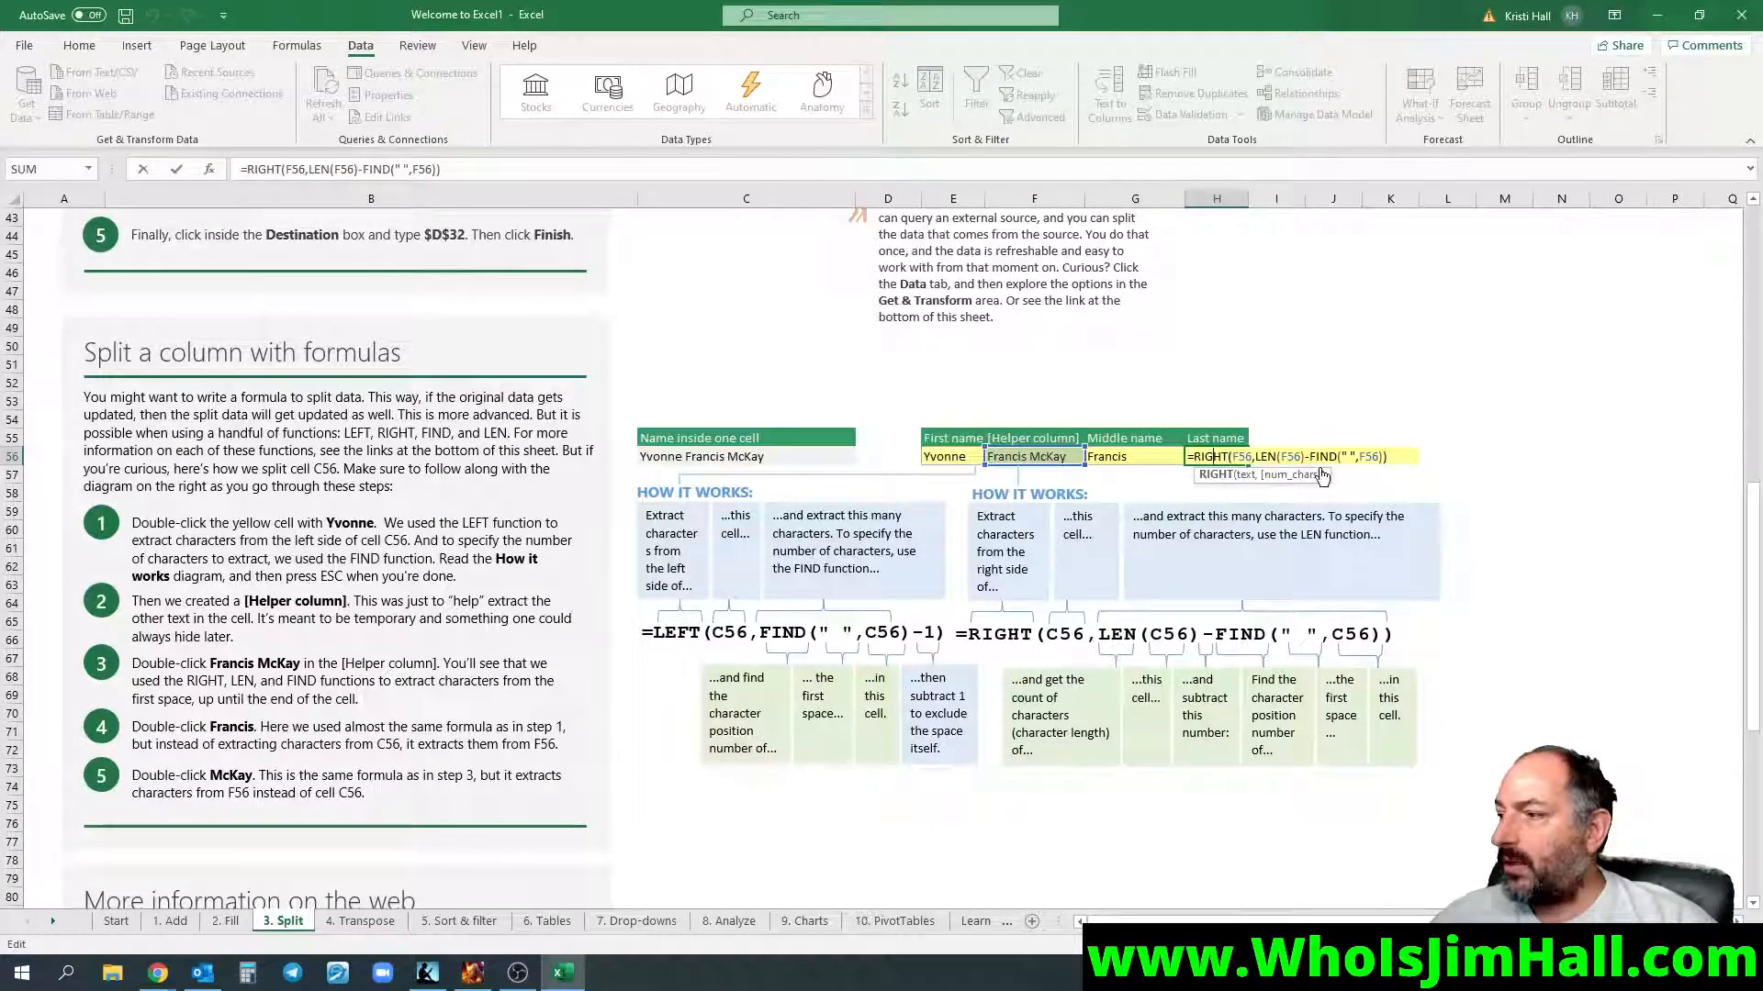
key("Escape")
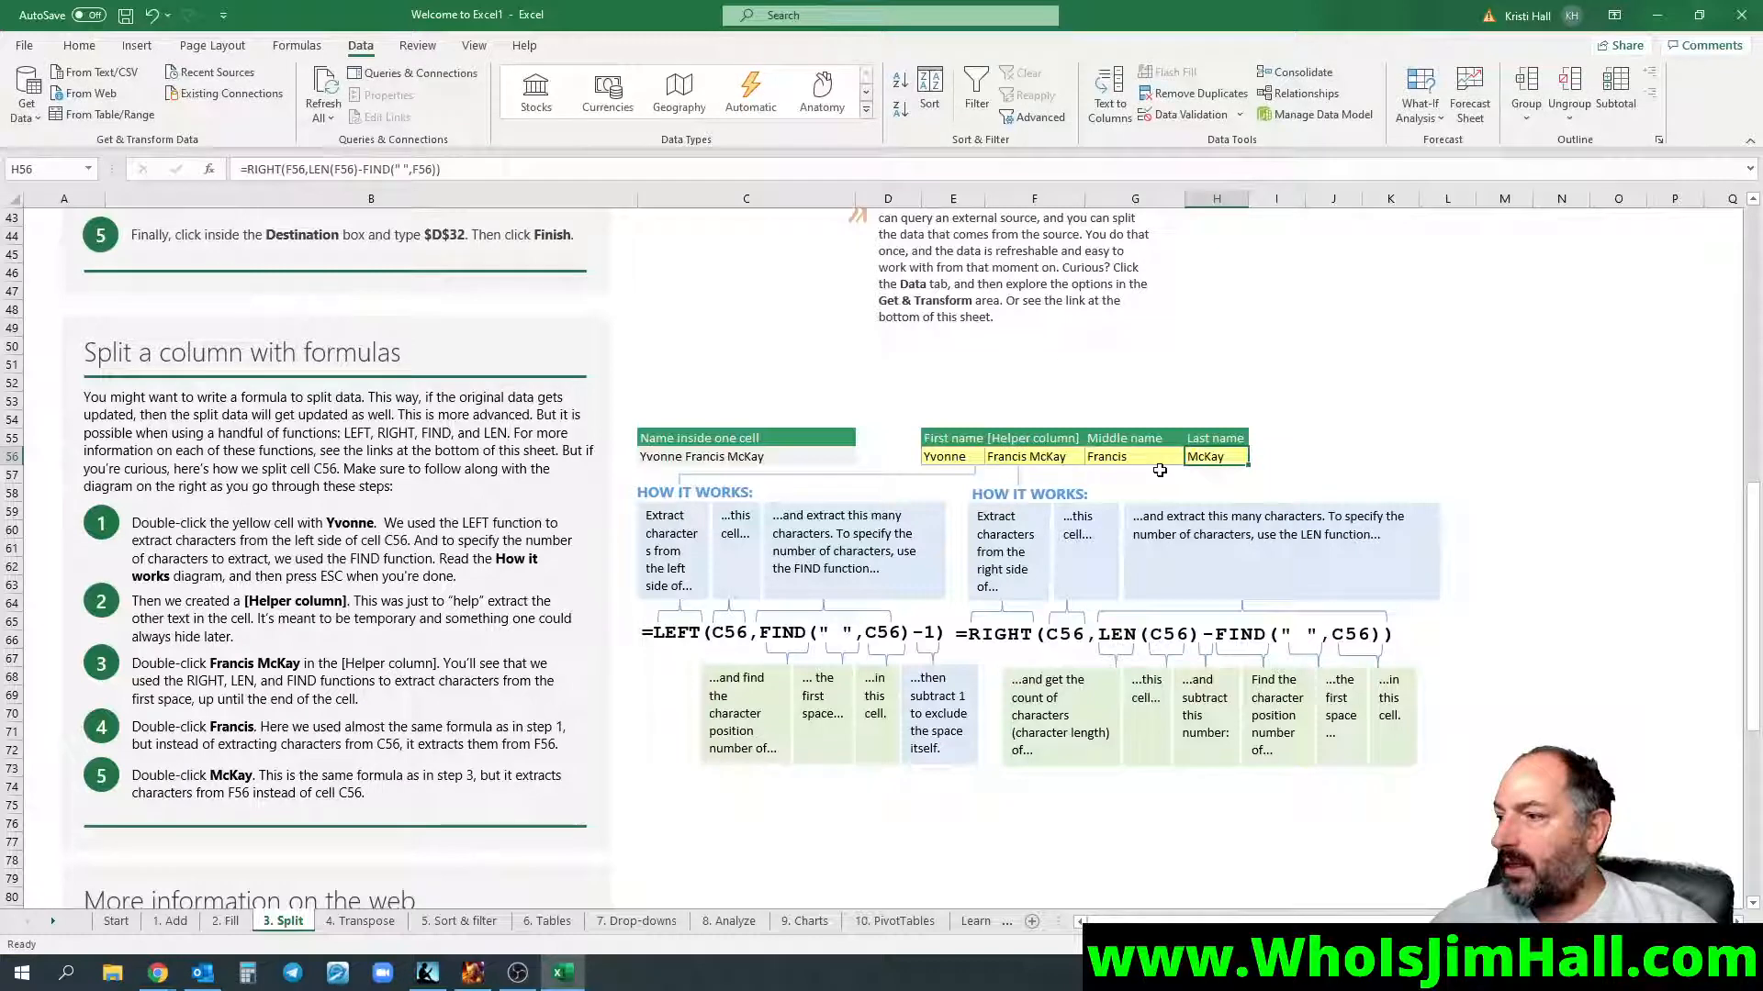
double_click(1148, 458)
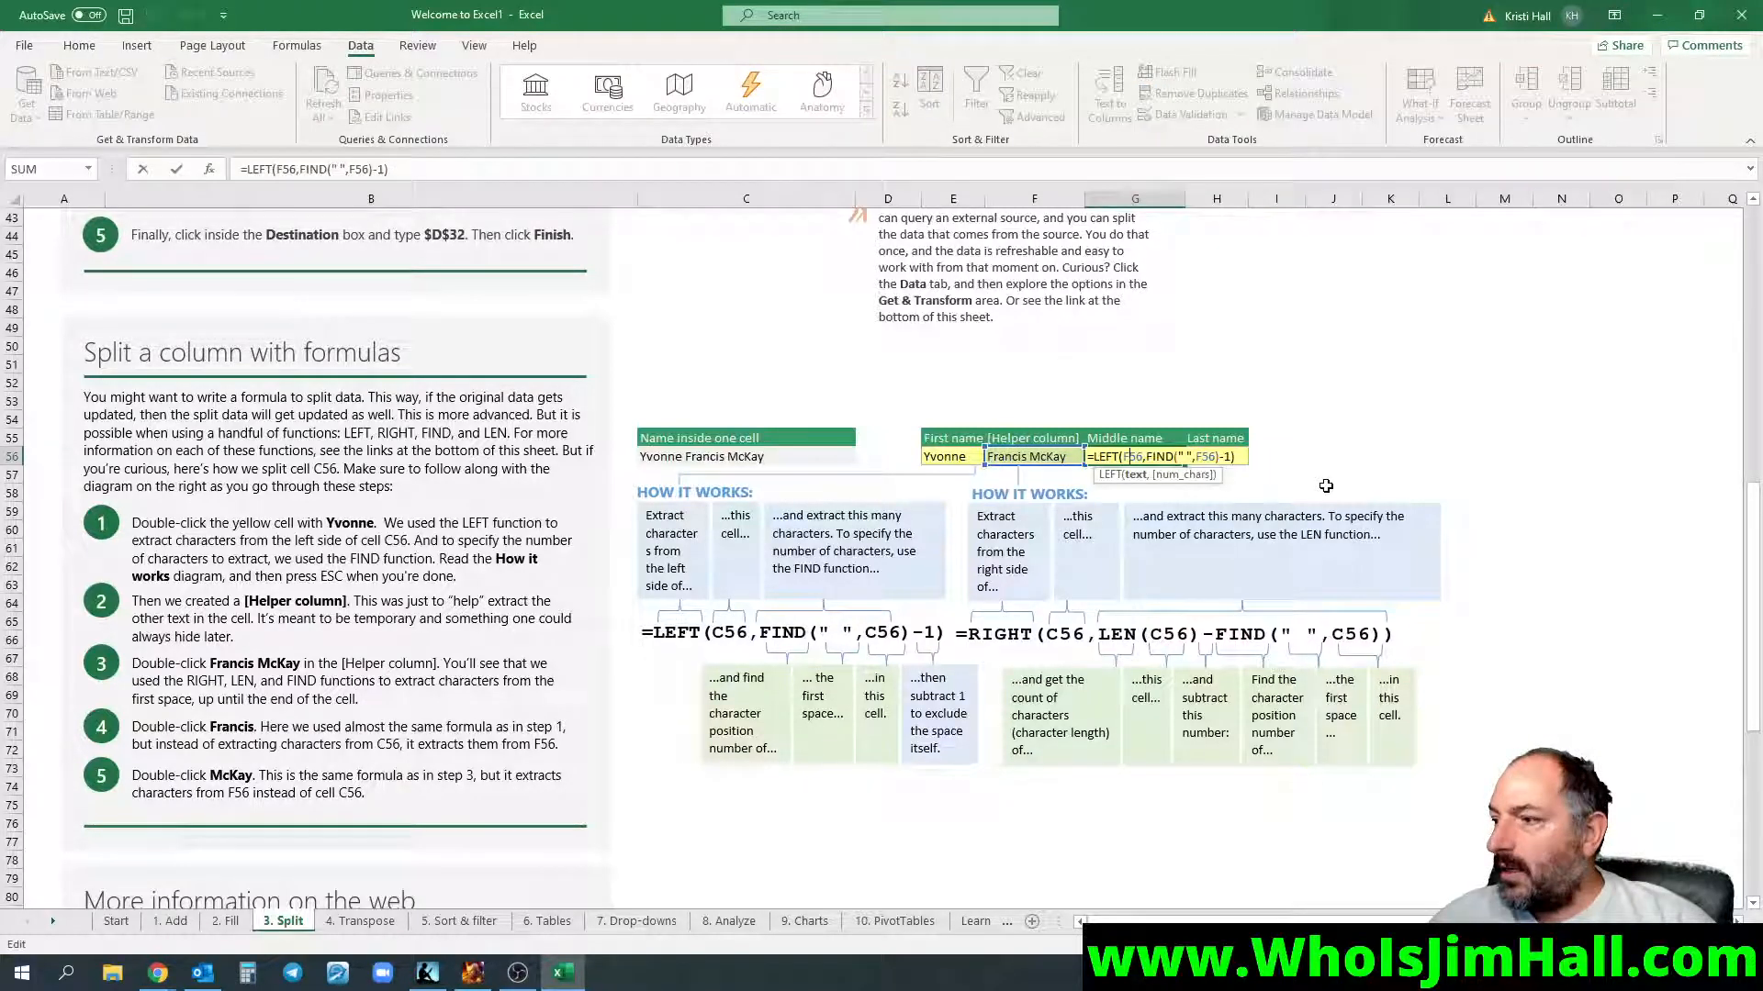
key("Escape")
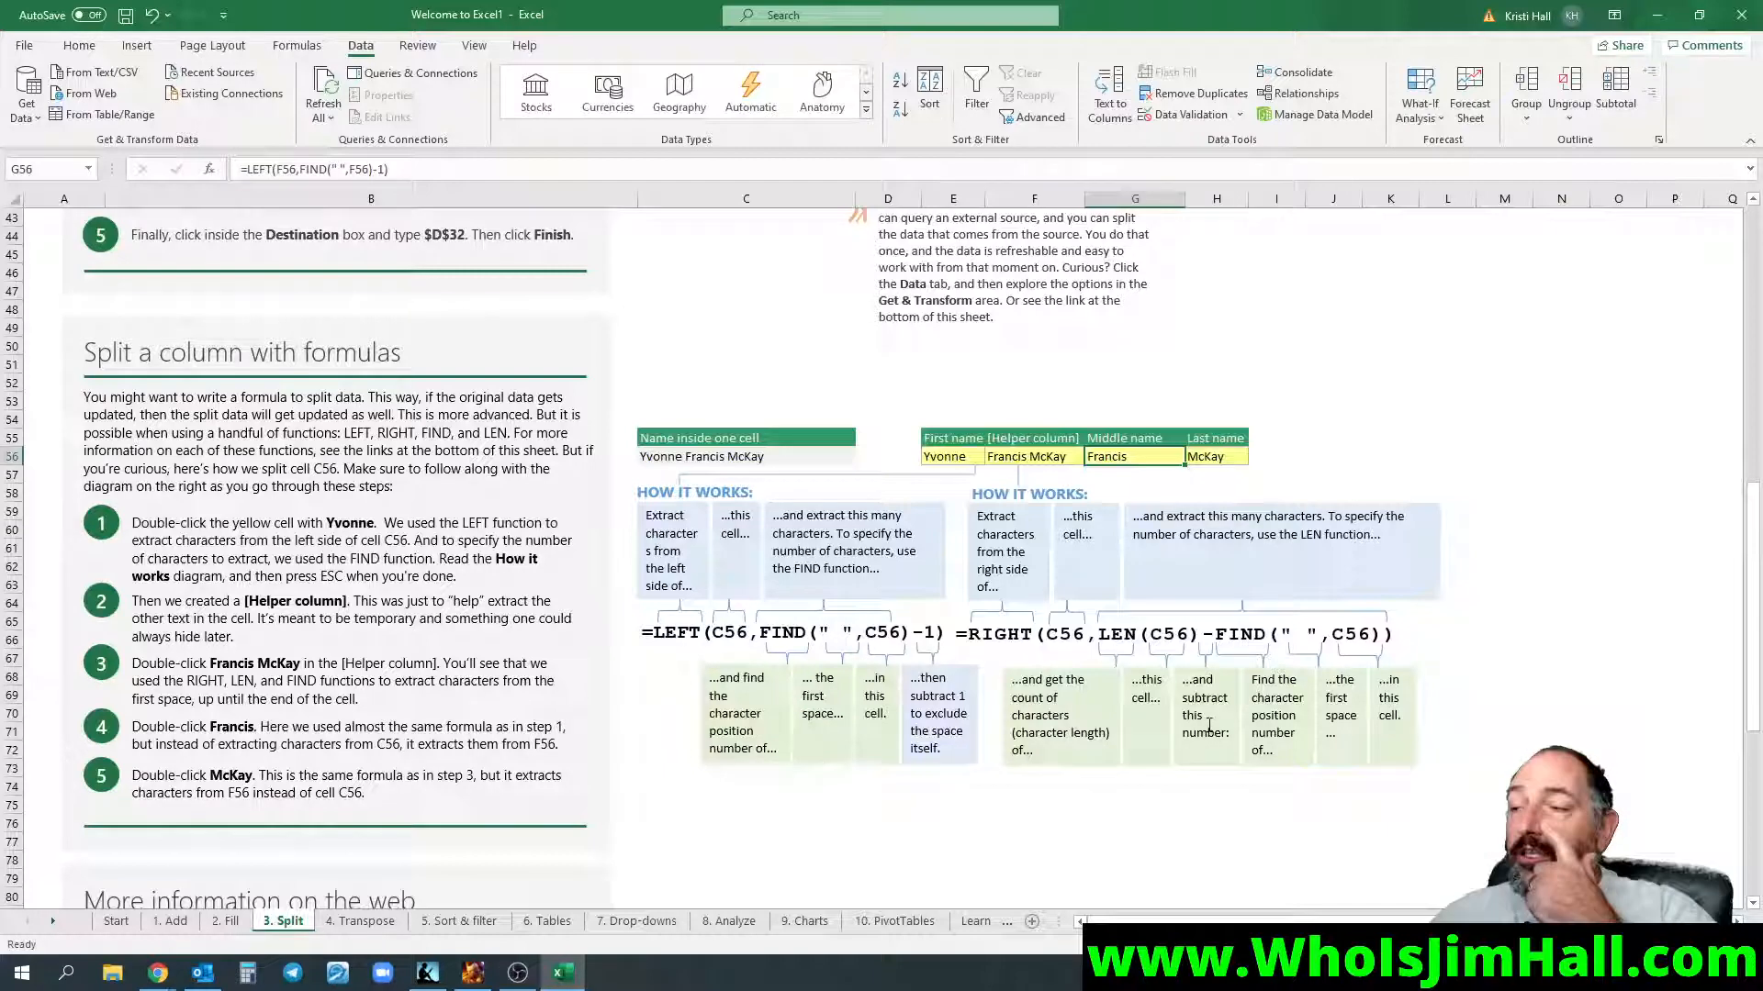
left_click(1449, 456)
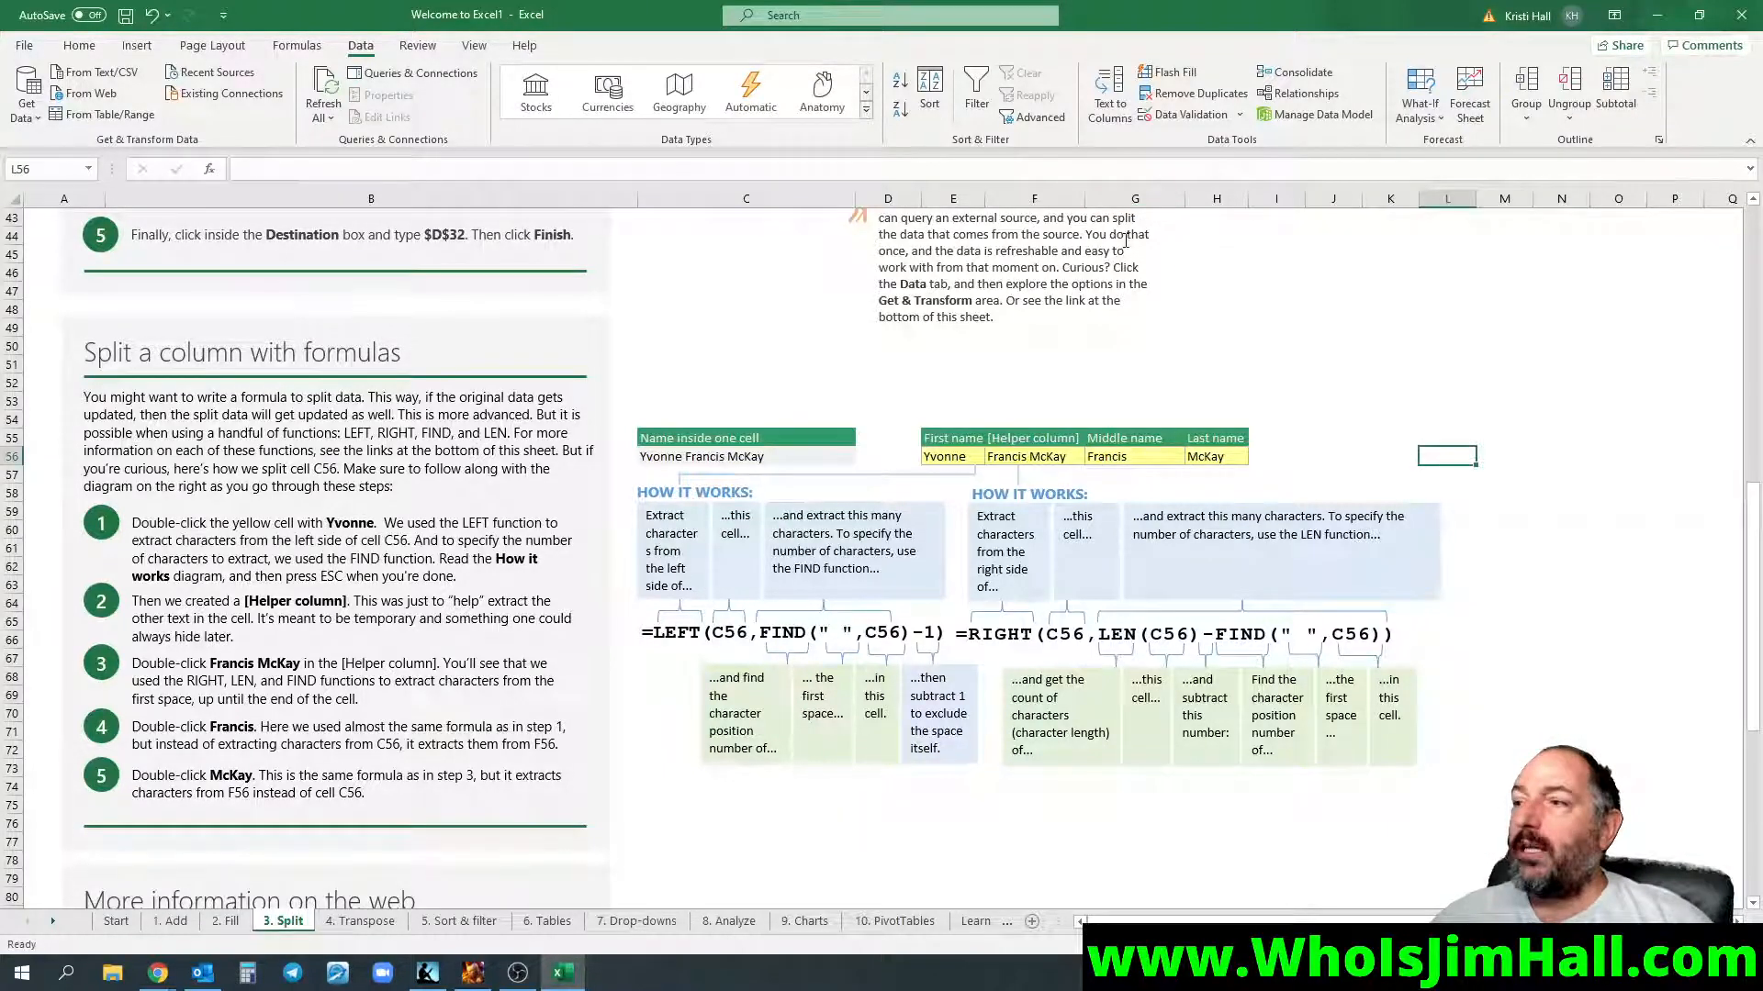
type("=r")
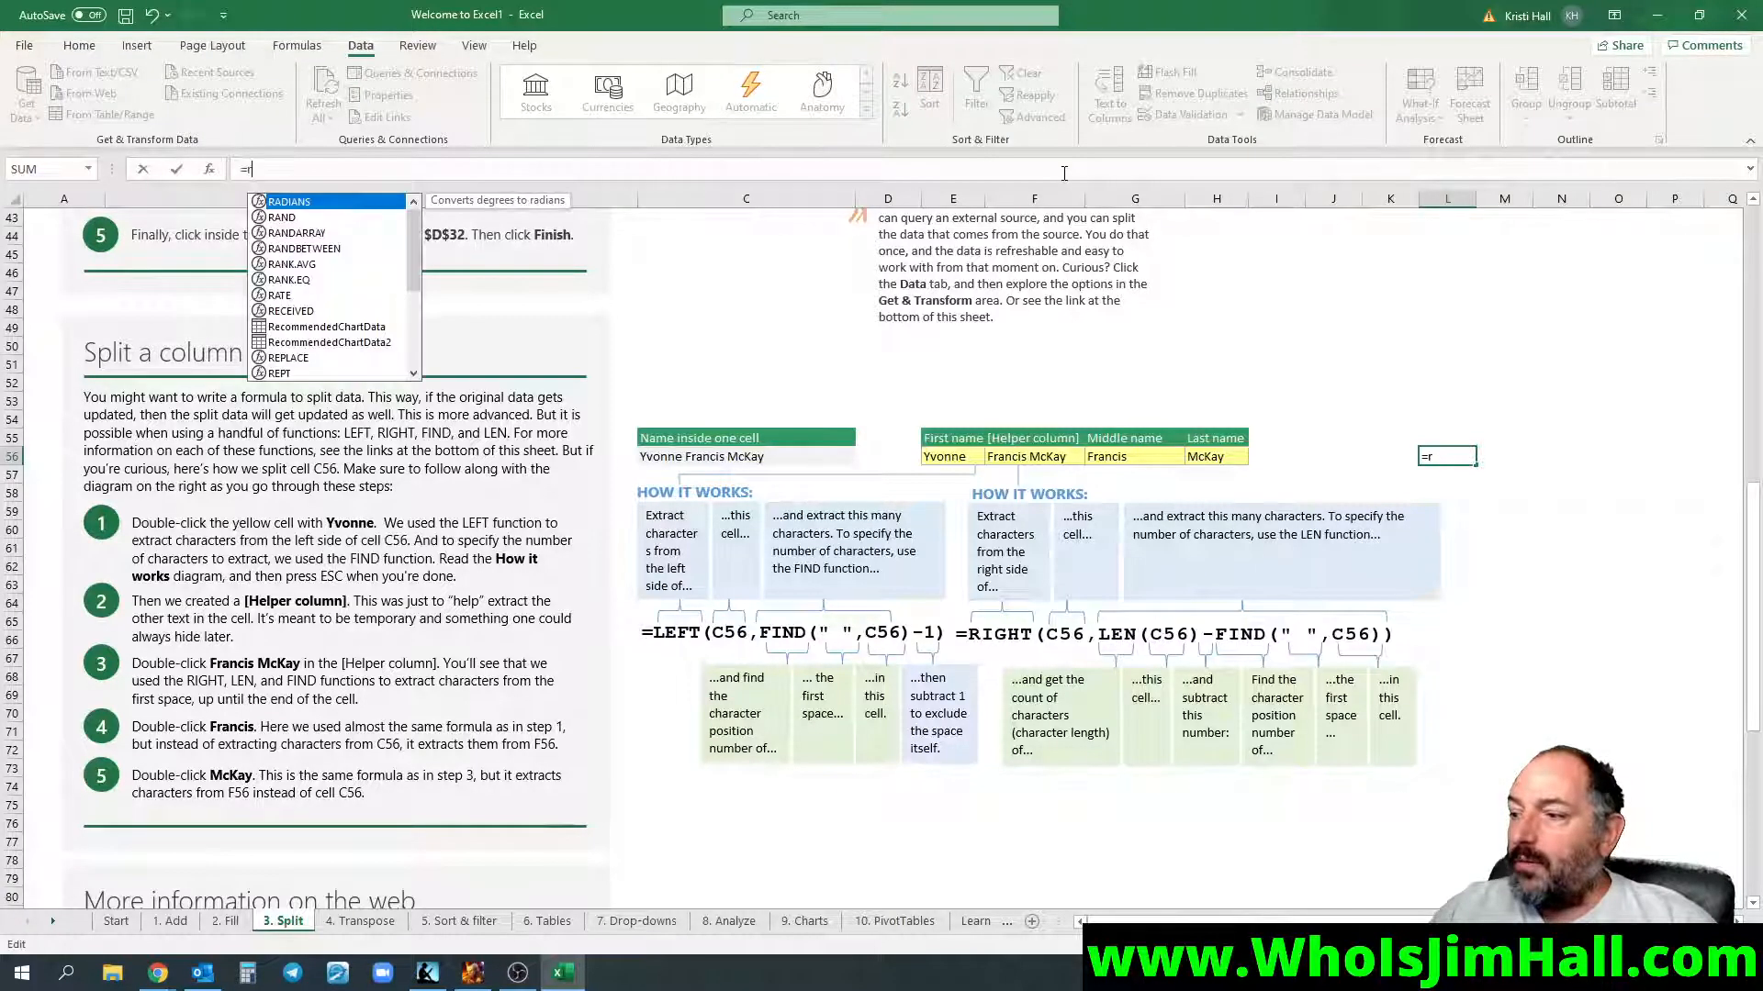
type("ight")
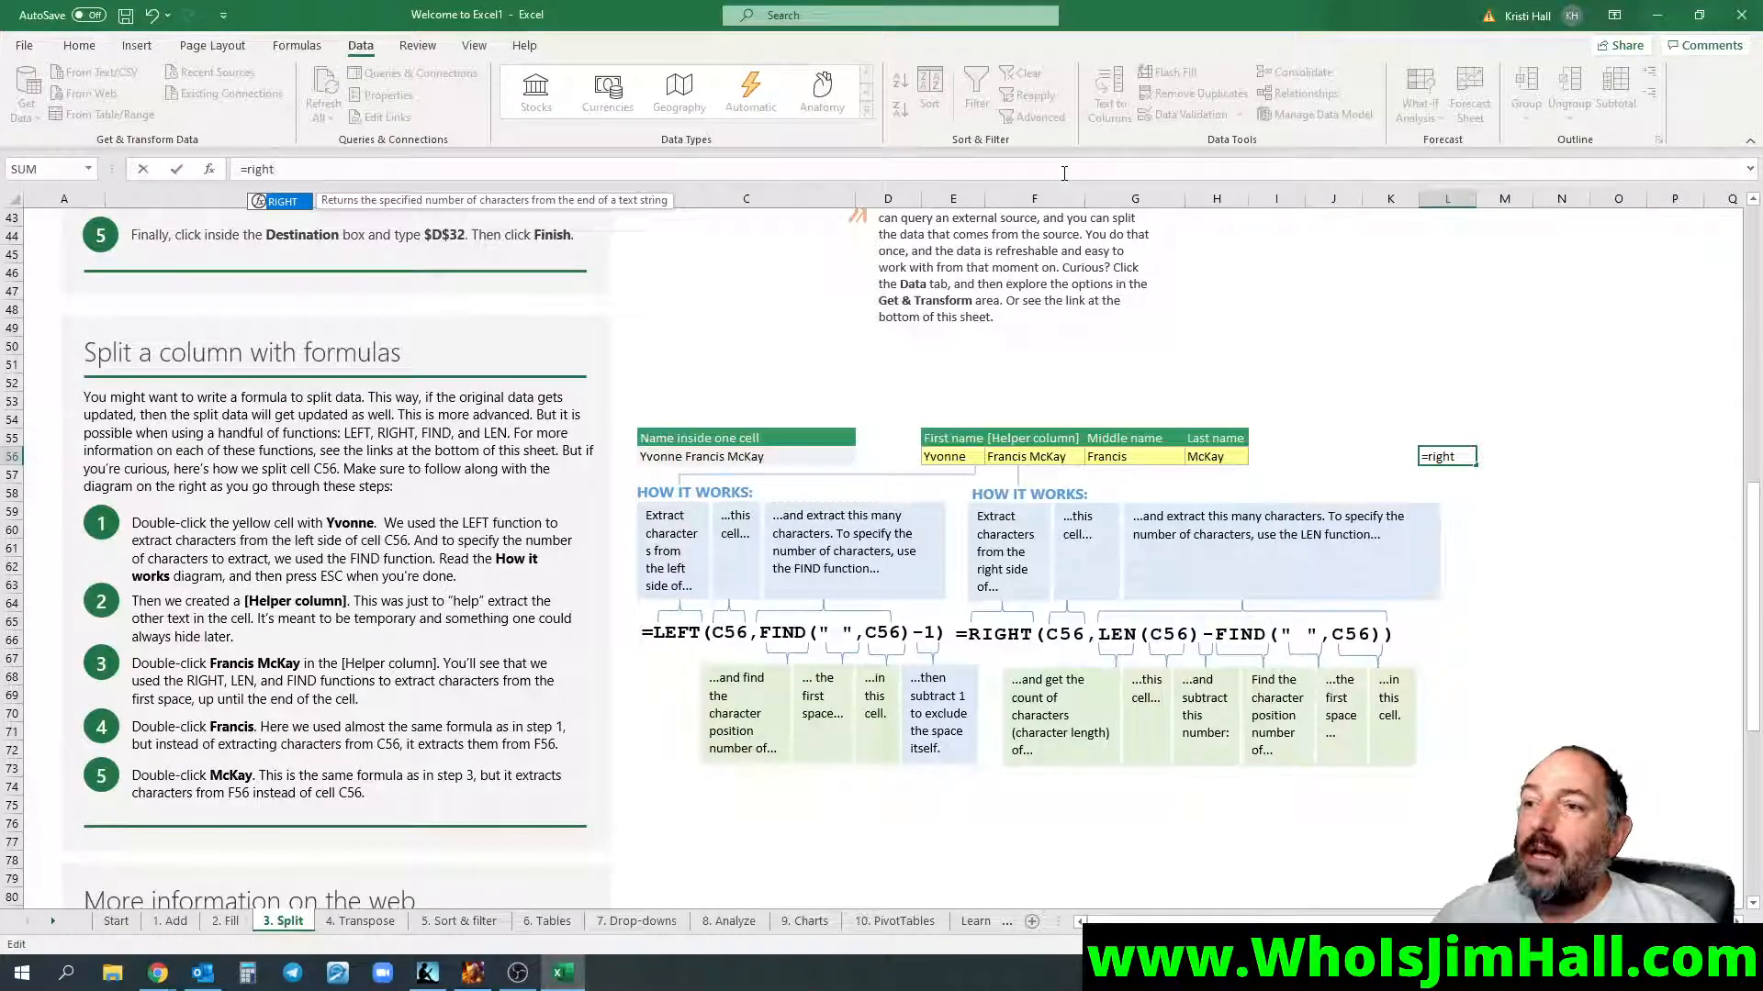
type("(")
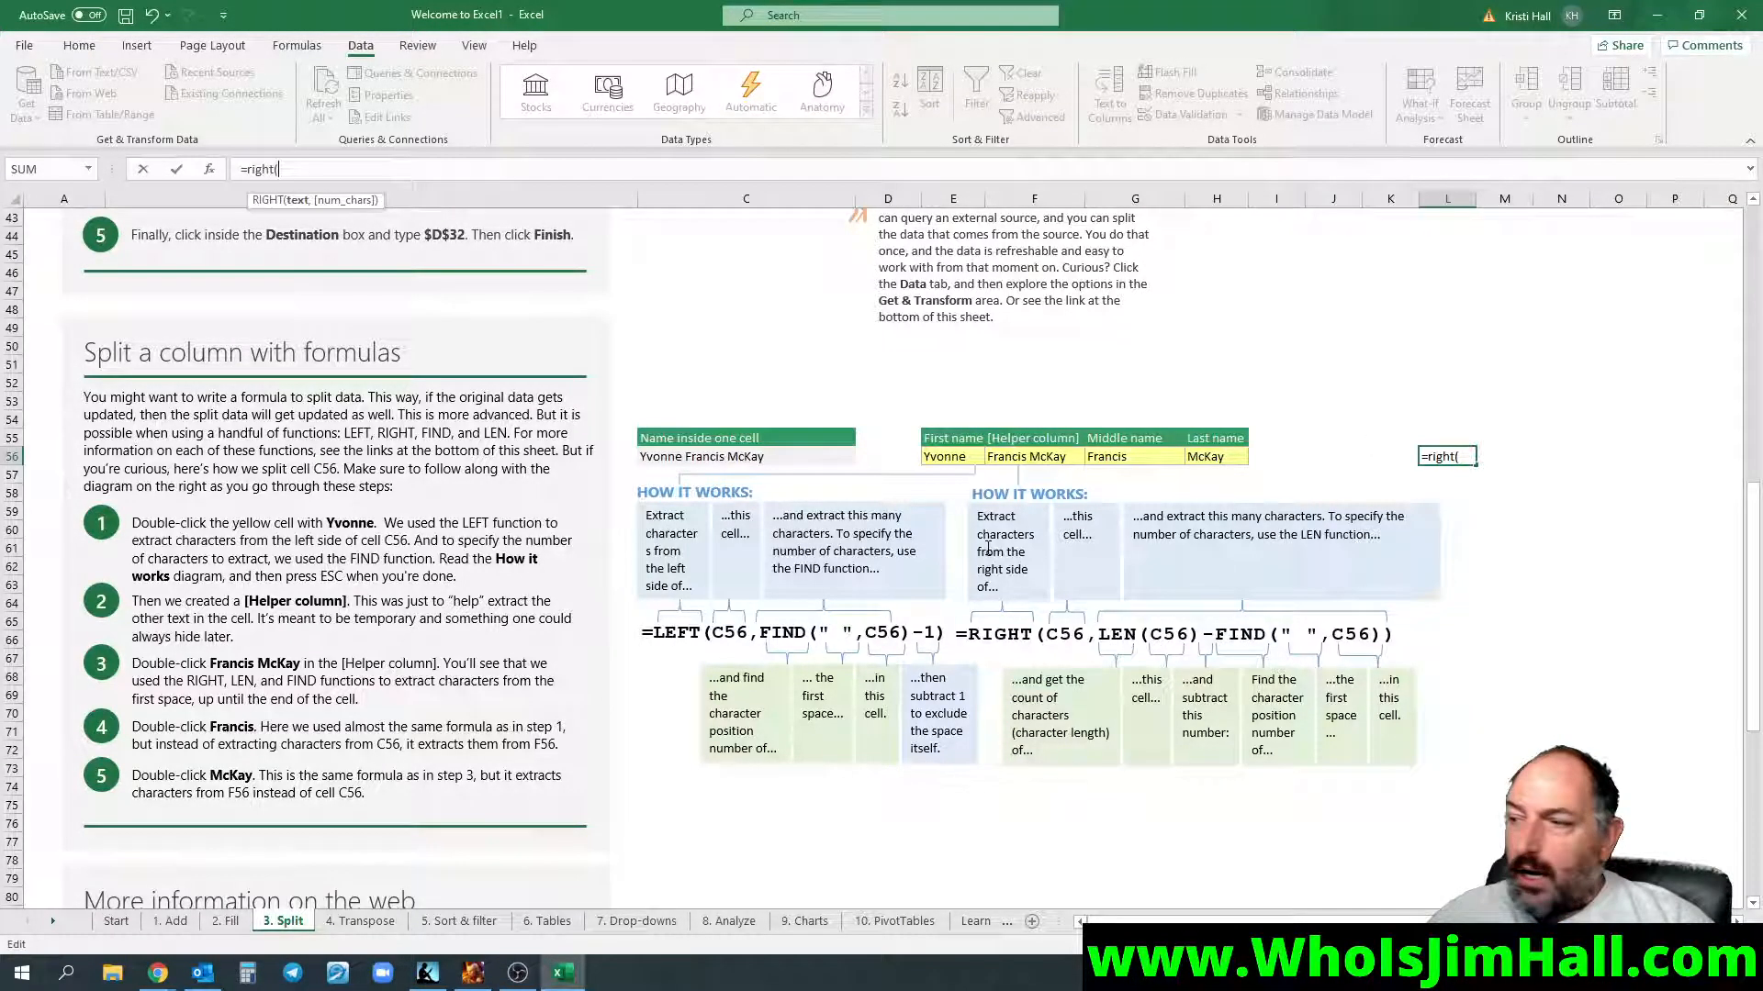
key("Escape")
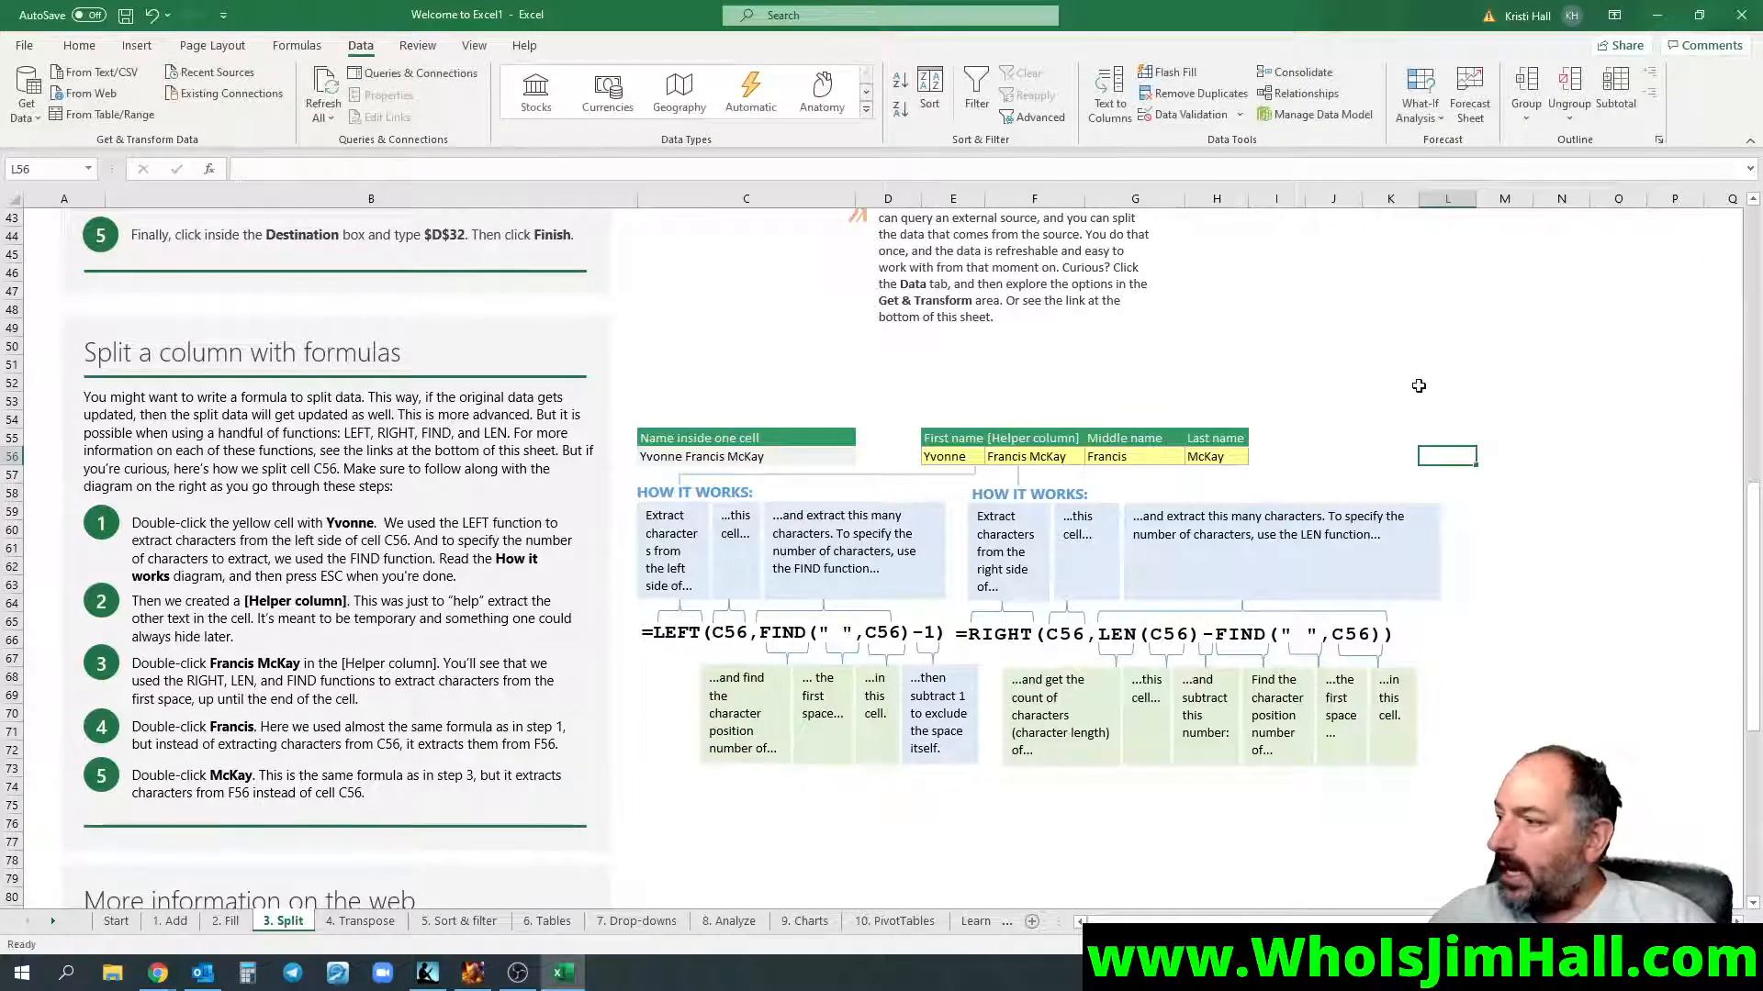
- Review the More information on the web links at the end of the Split lesson
left_click(1419, 385)
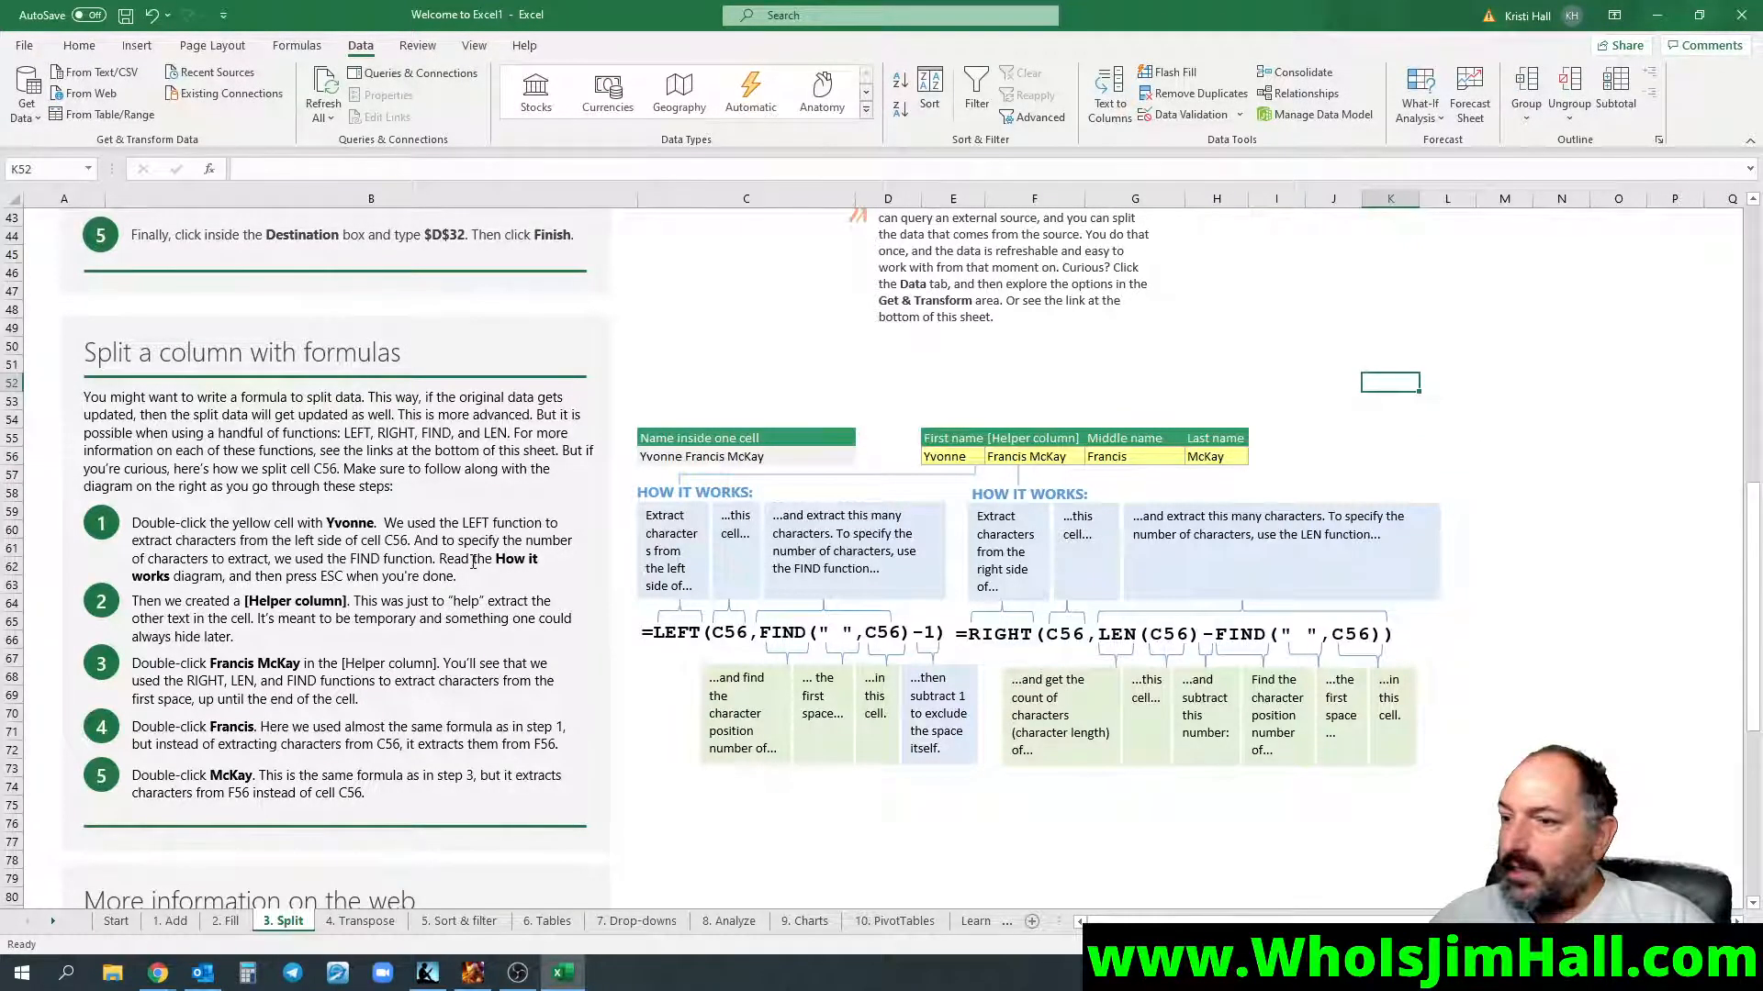
scroll(473, 561, "down", 6)
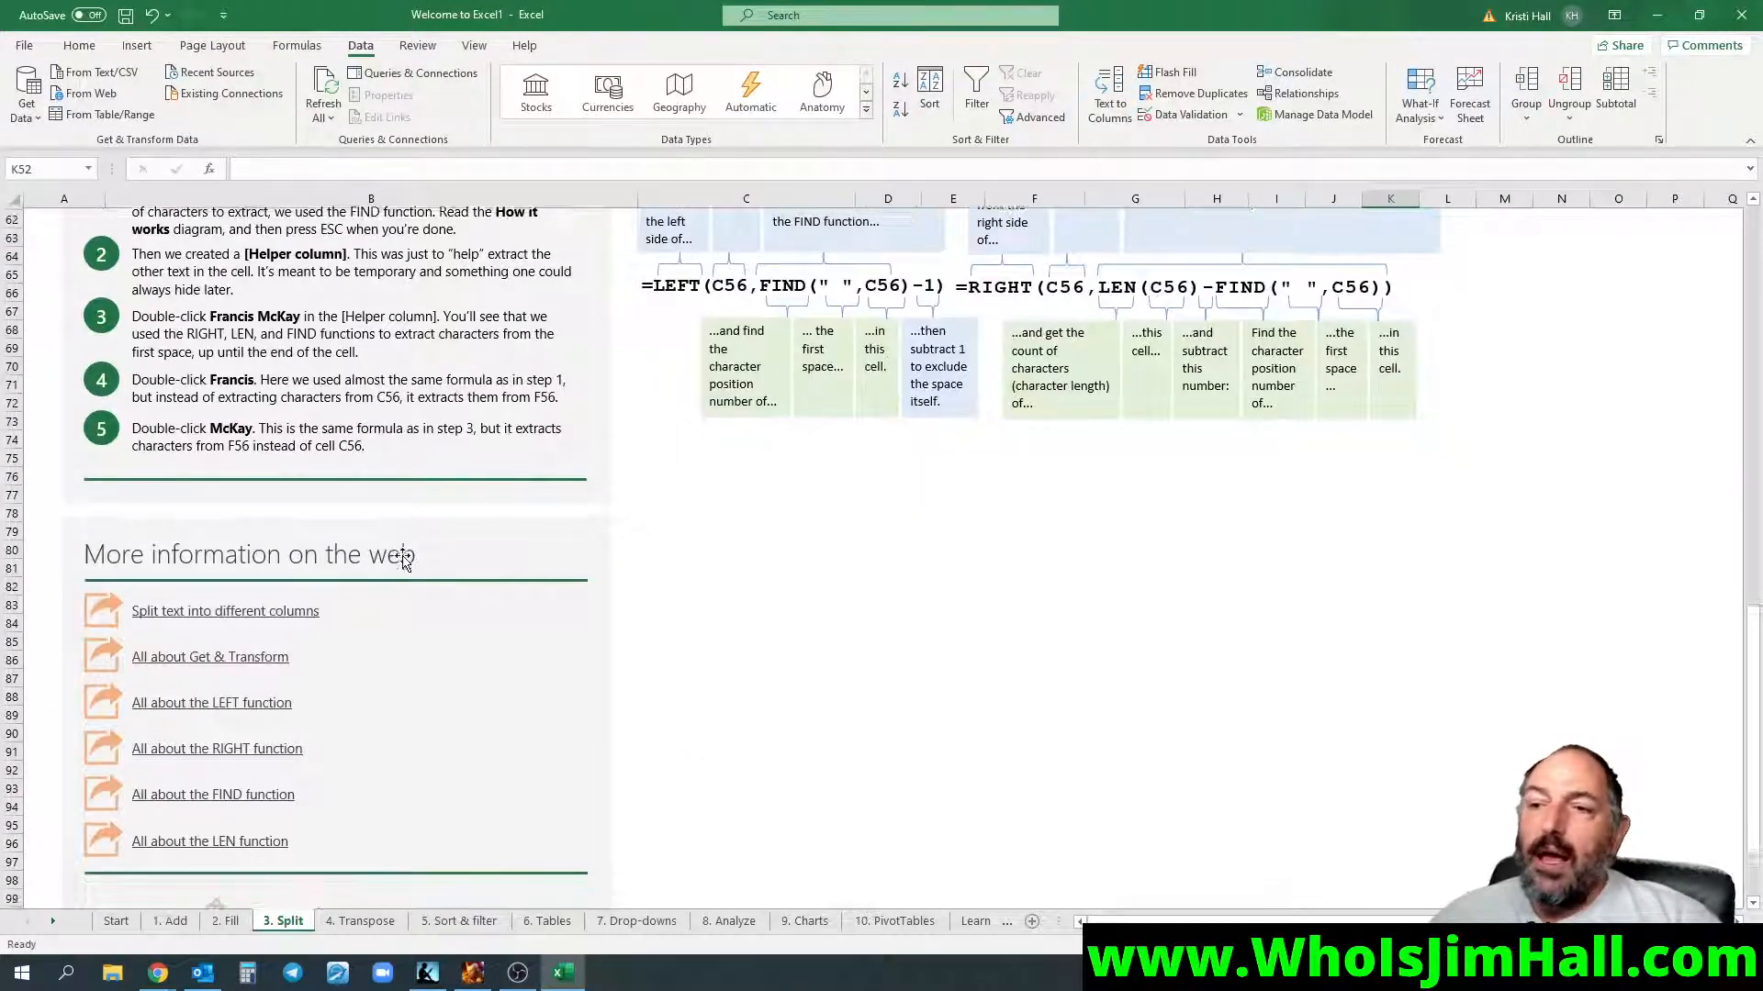
scroll(404, 562, "down", 1)
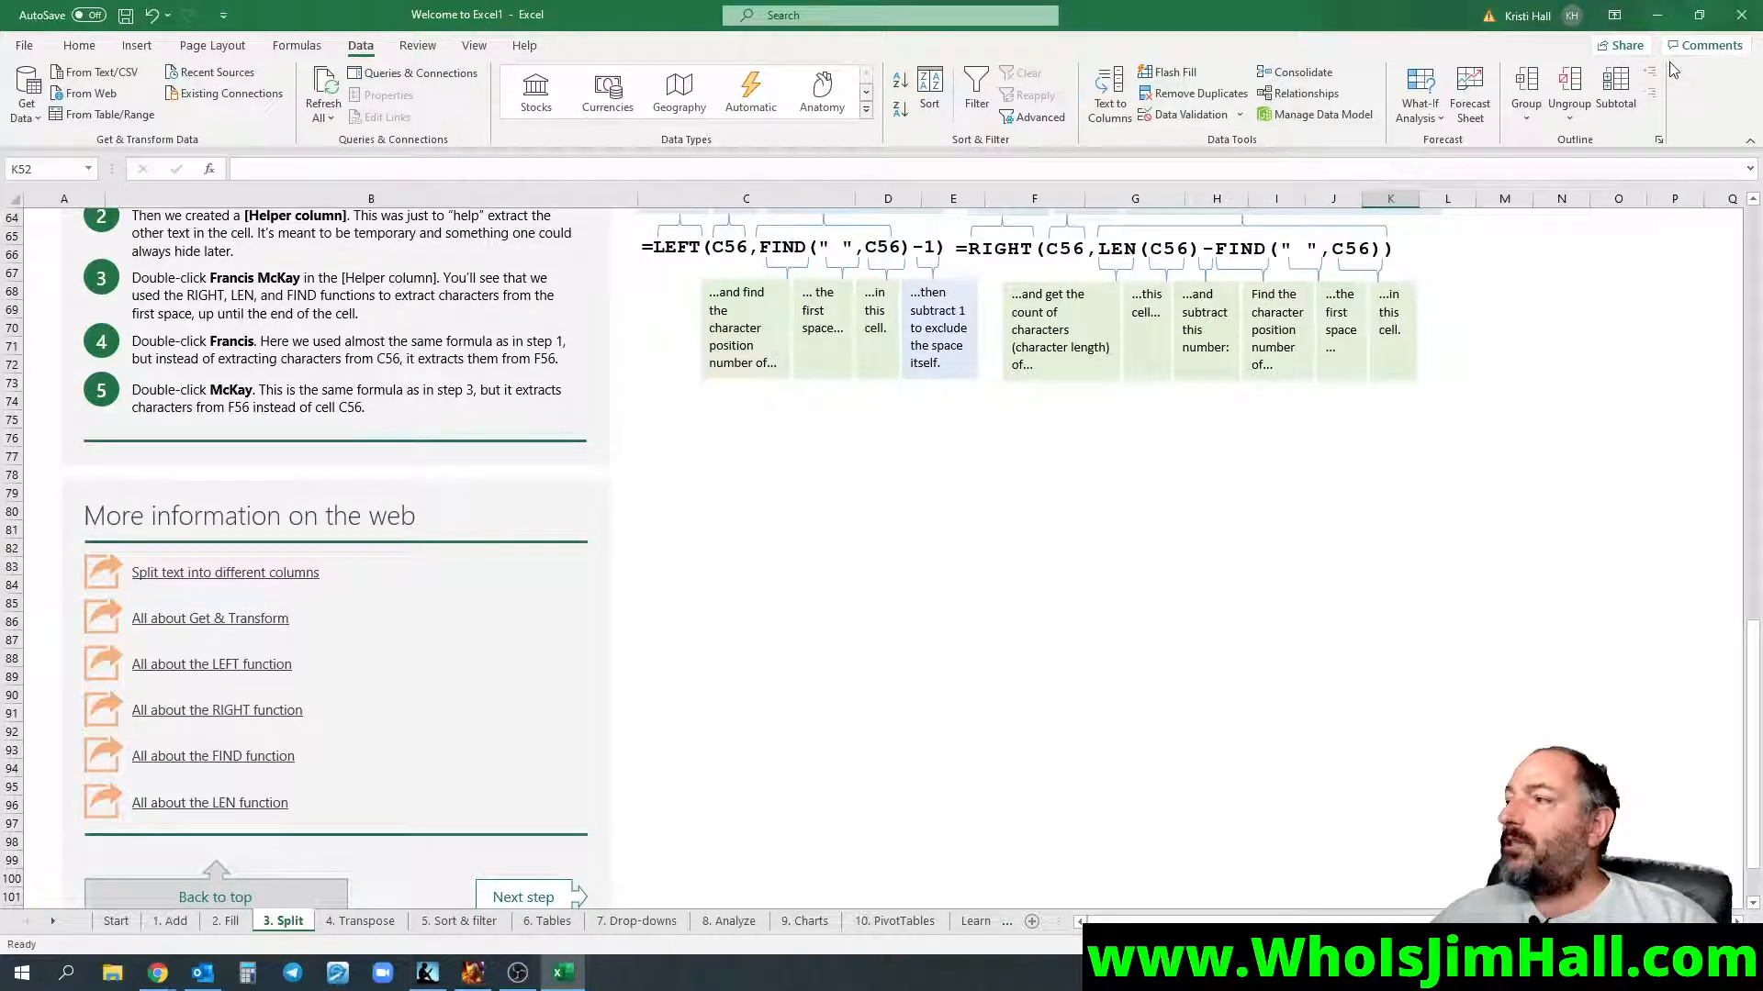
- Switch to Chrome and look through the Tutorial For Microsoft Excel page down to the Bonus Video section
left_click(1657, 14)
left_click(158, 973)
left_click(900, 898)
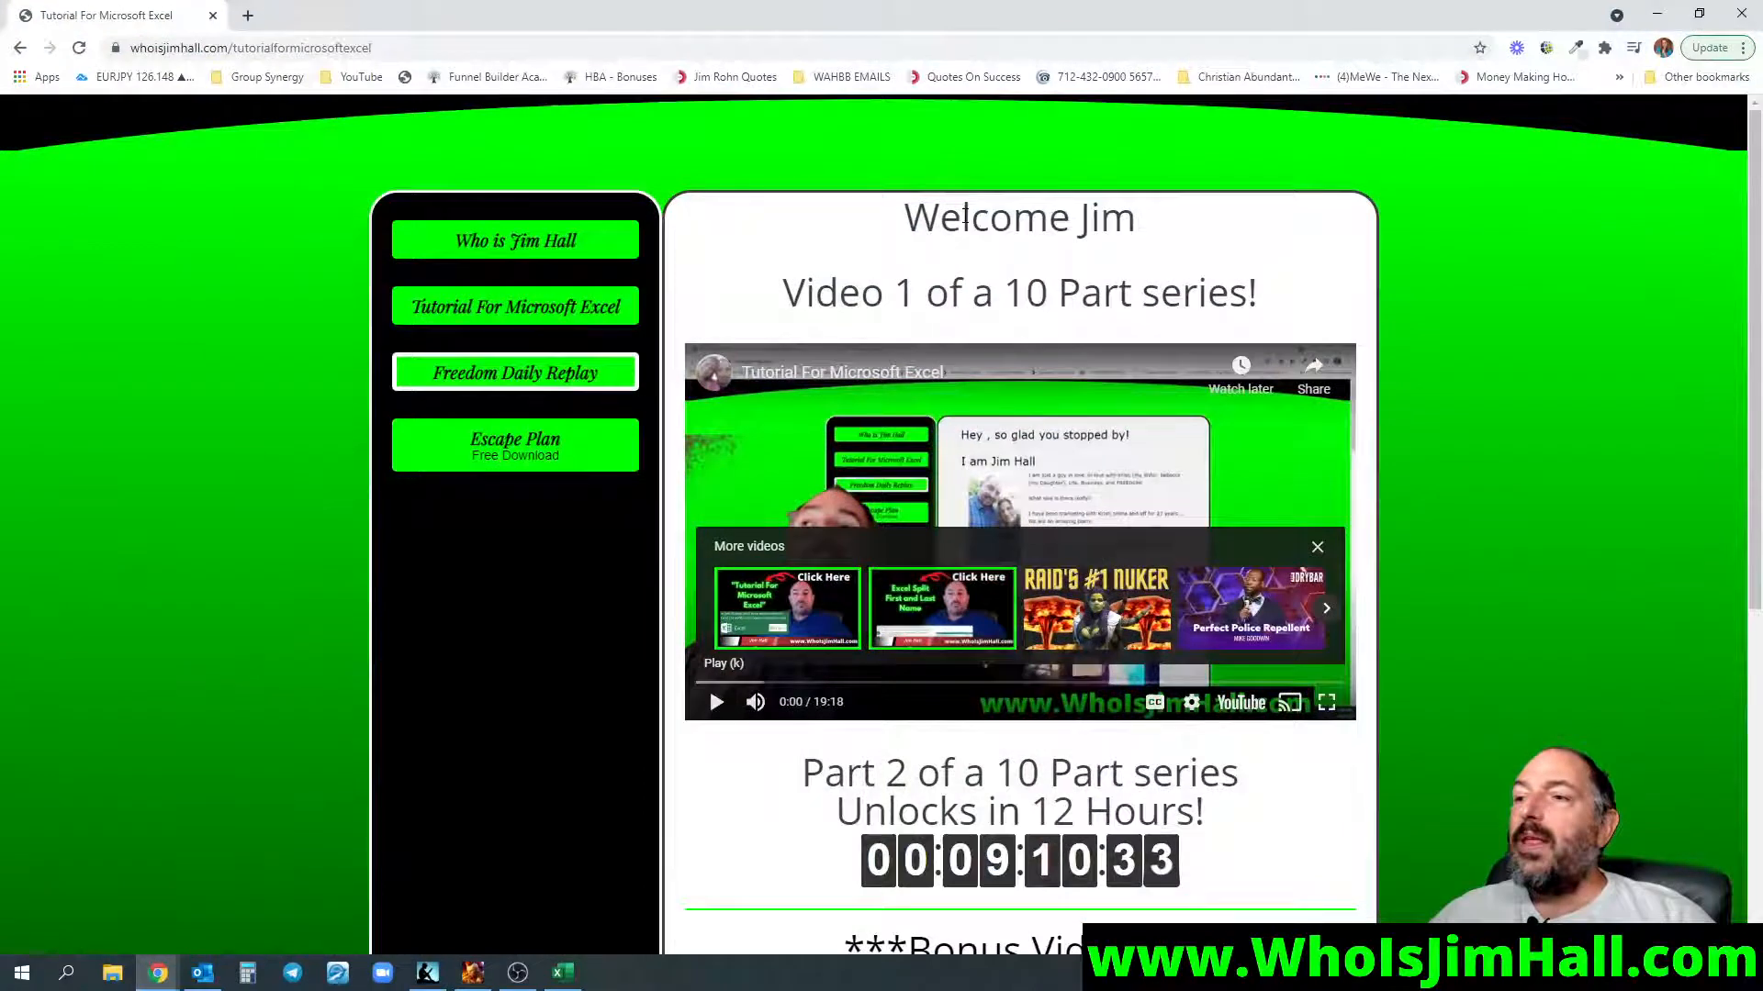
scroll(963, 213, "down", 2)
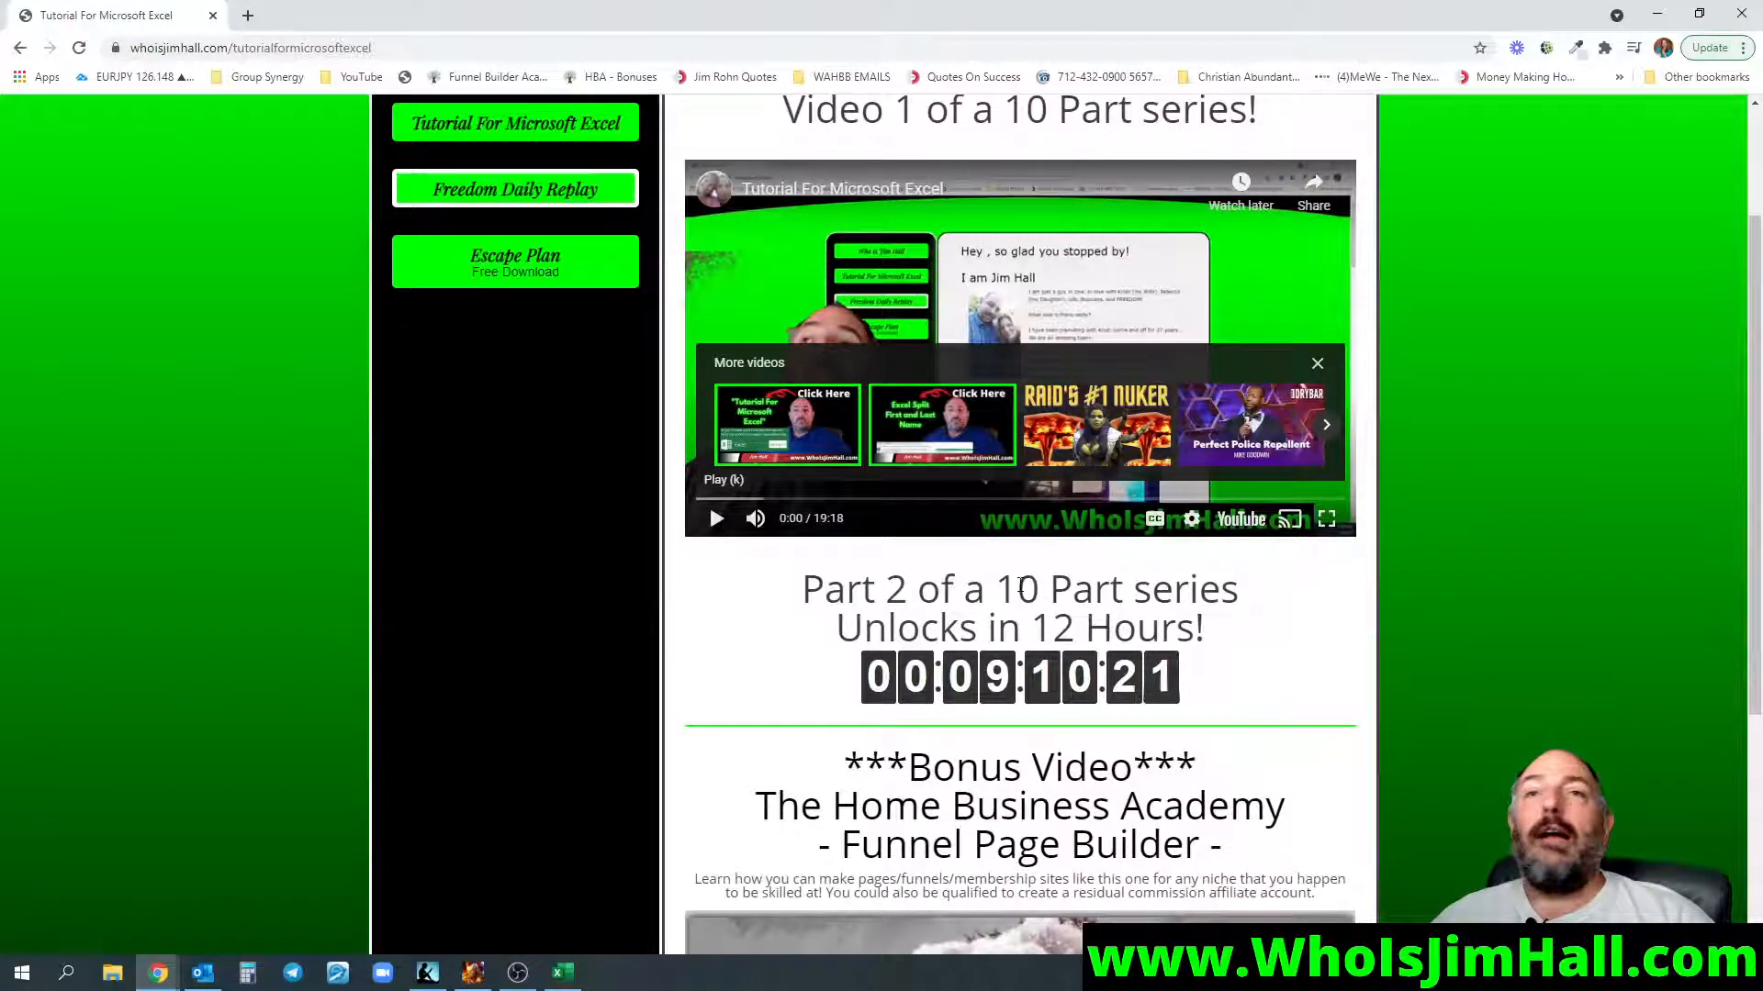
scroll(941, 585, "down", 2)
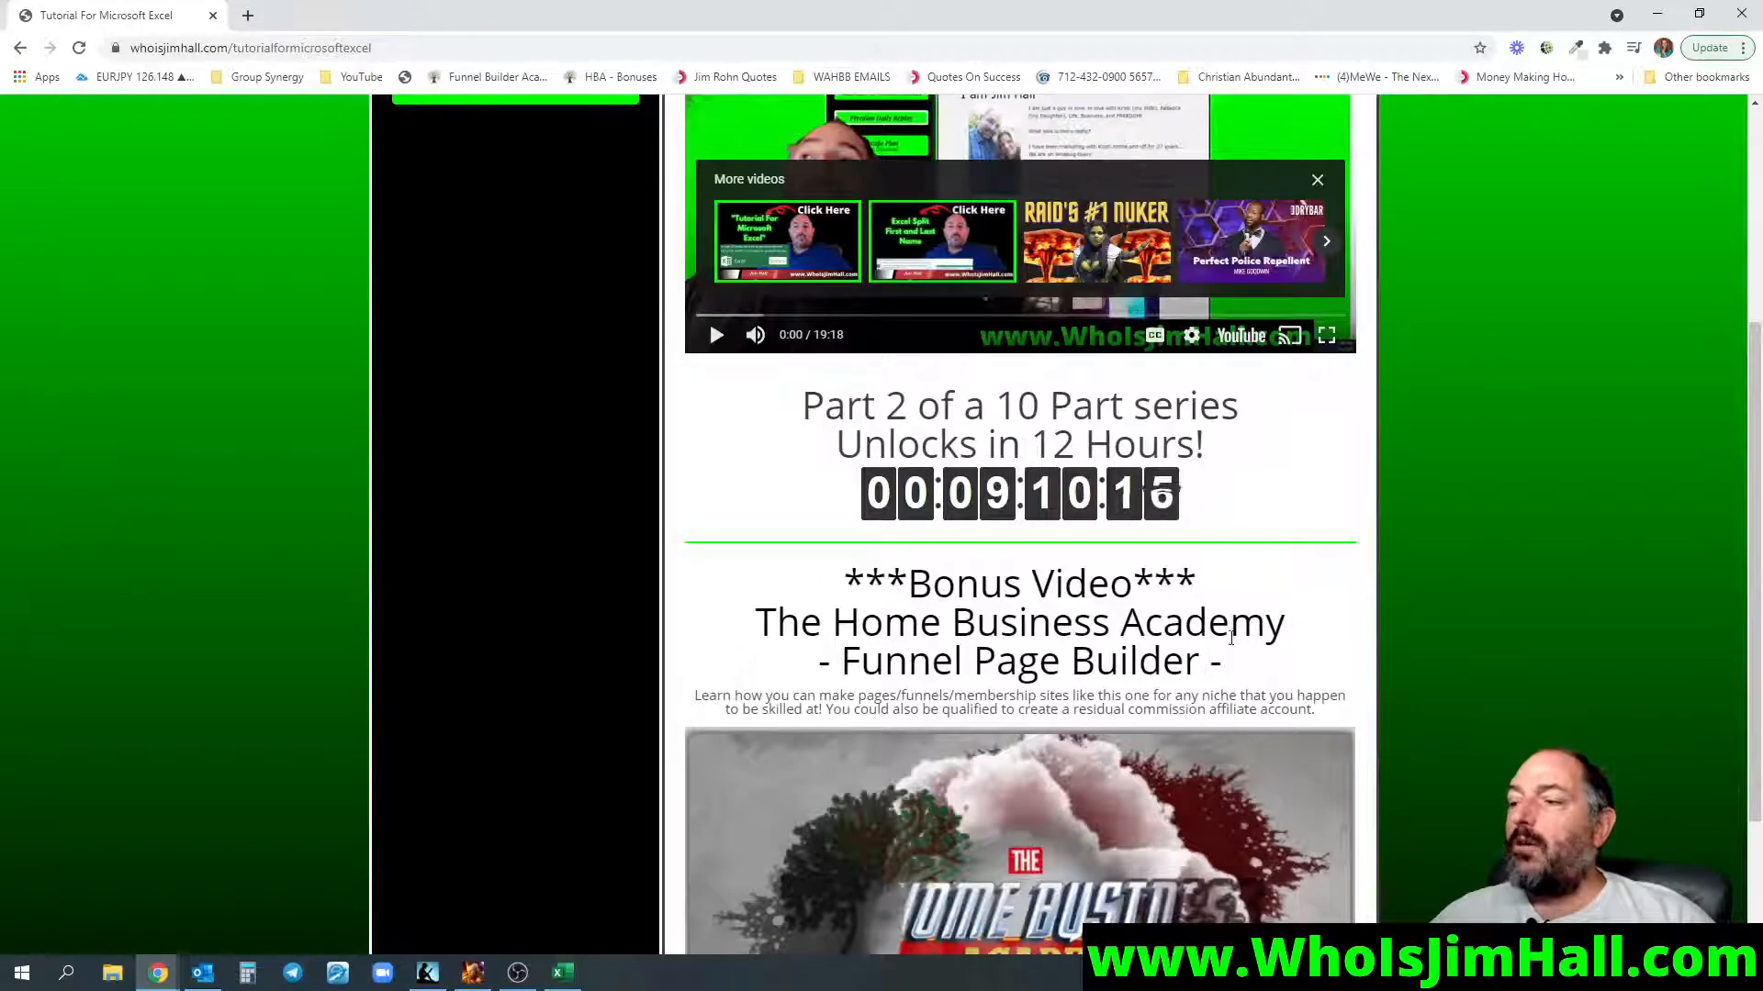
- Review the Bonus Video at the end of the page, the Video 1 player and the Part 2 unlock countdown
scroll(951, 601, "down", 2)
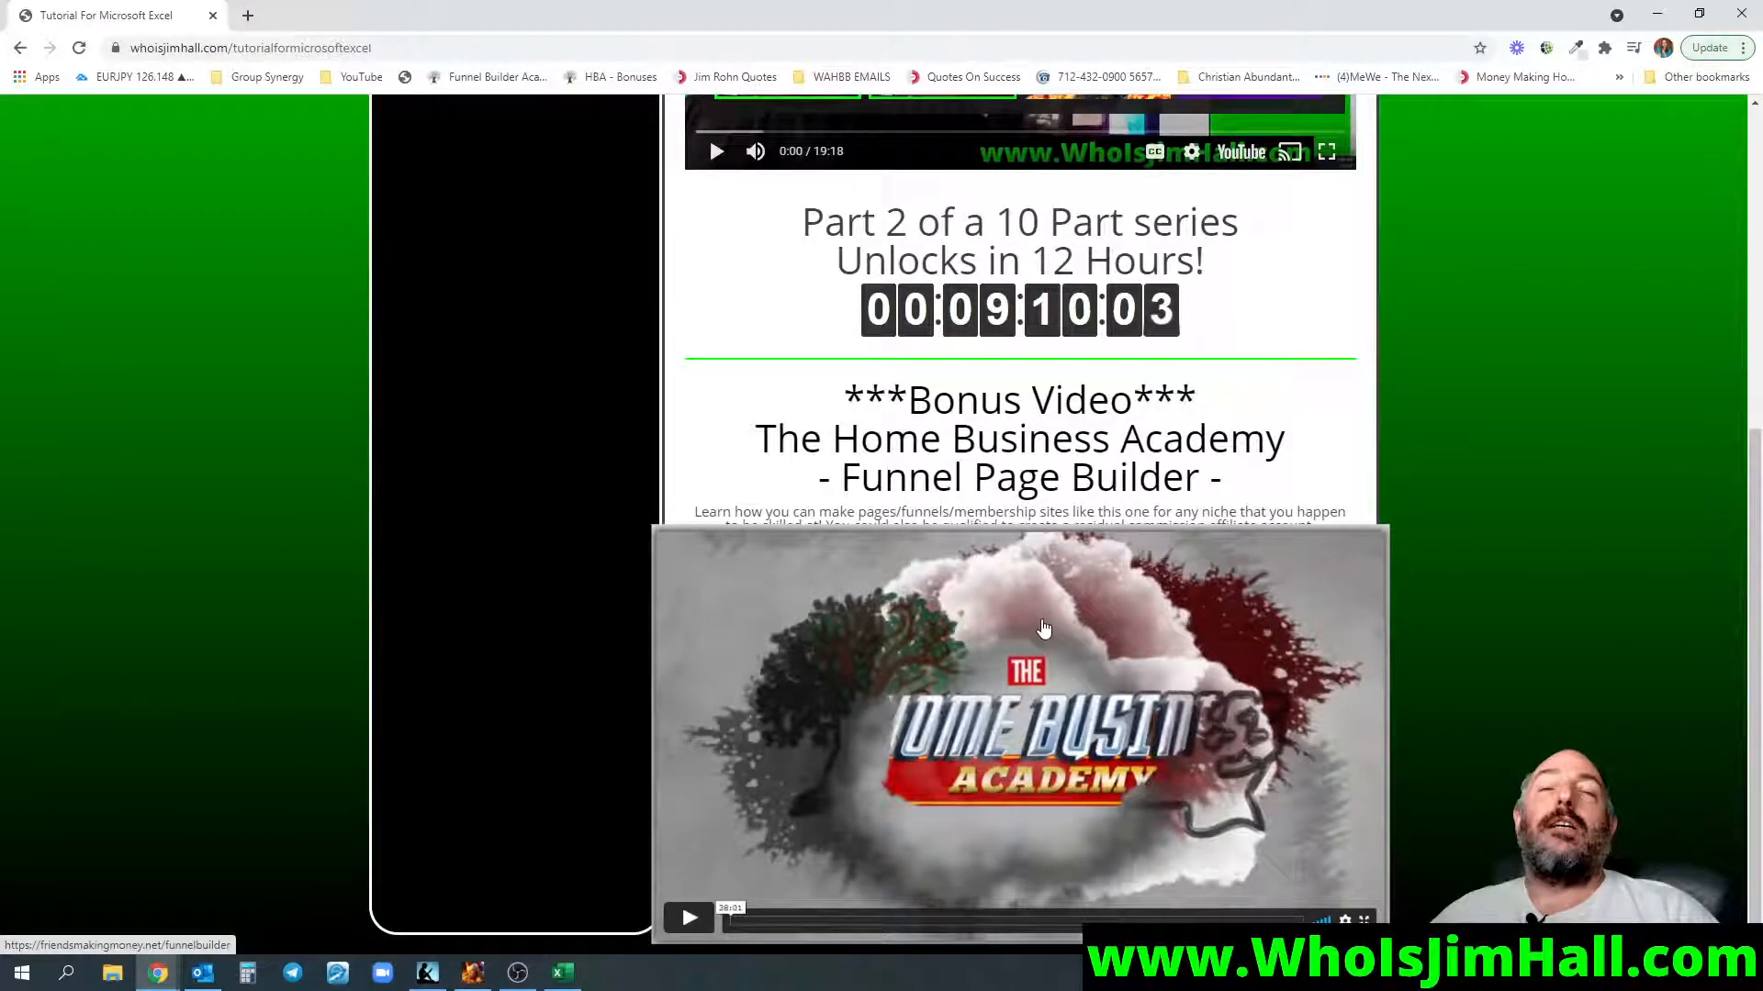
scroll(1044, 628, "up", 3)
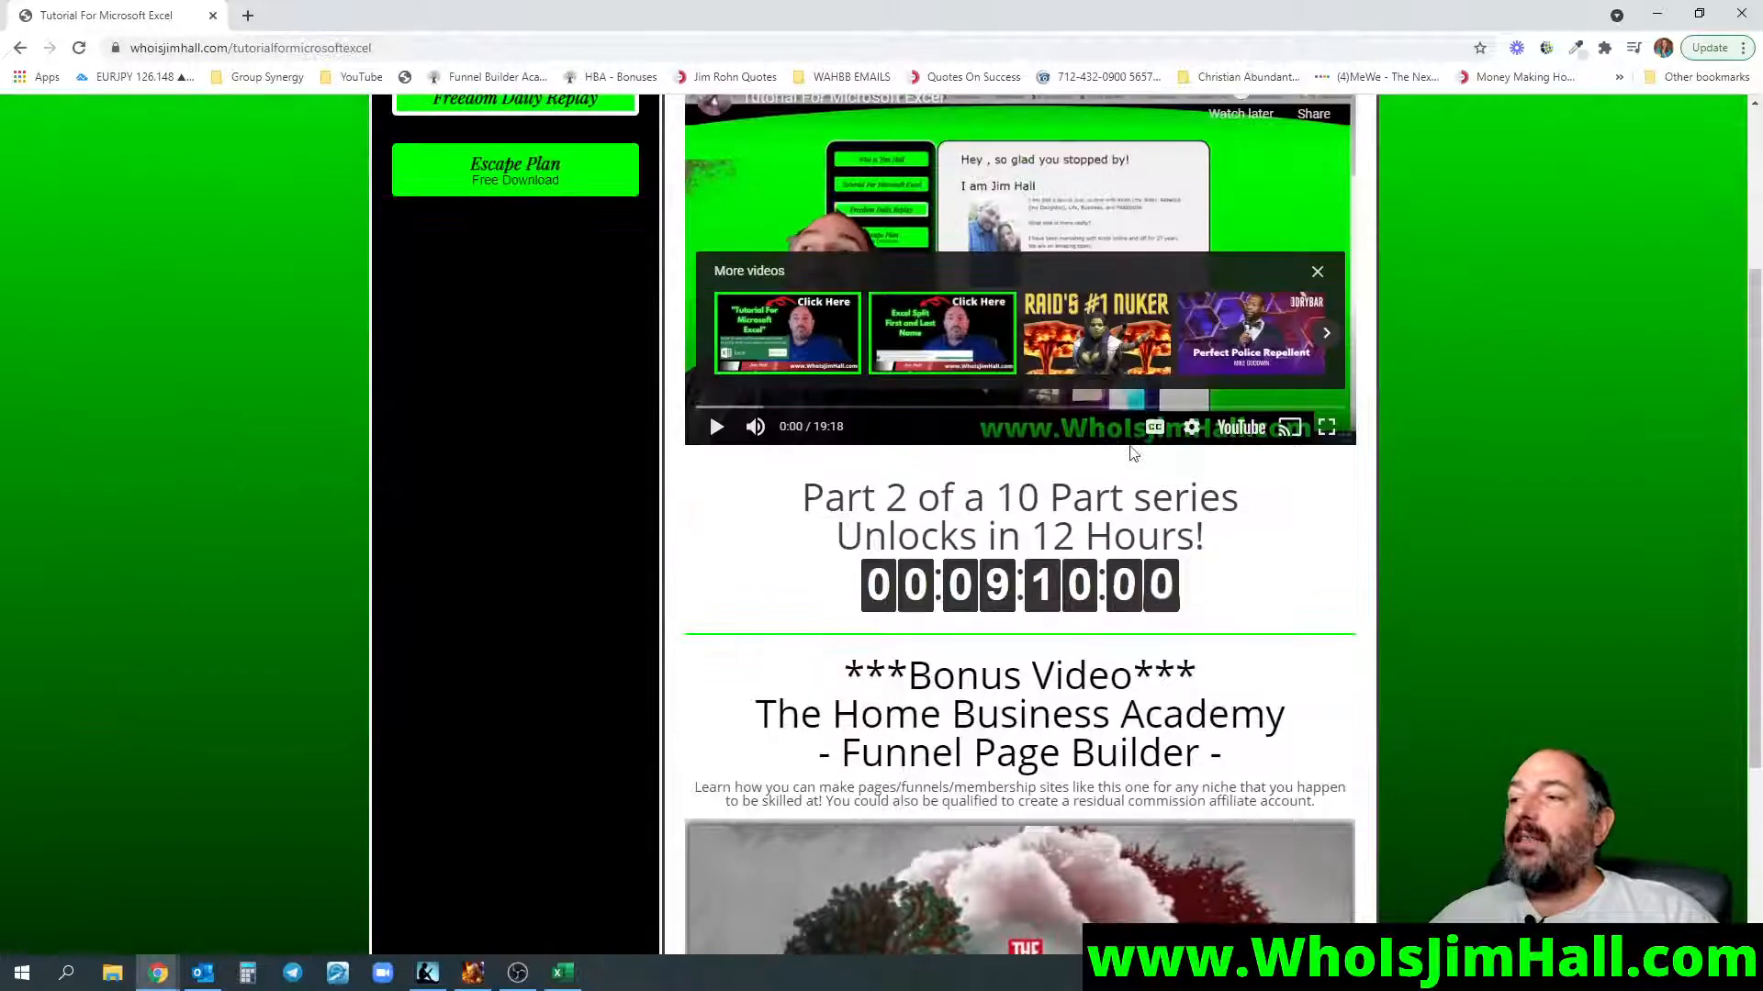
scroll(1134, 454, "up", 3)
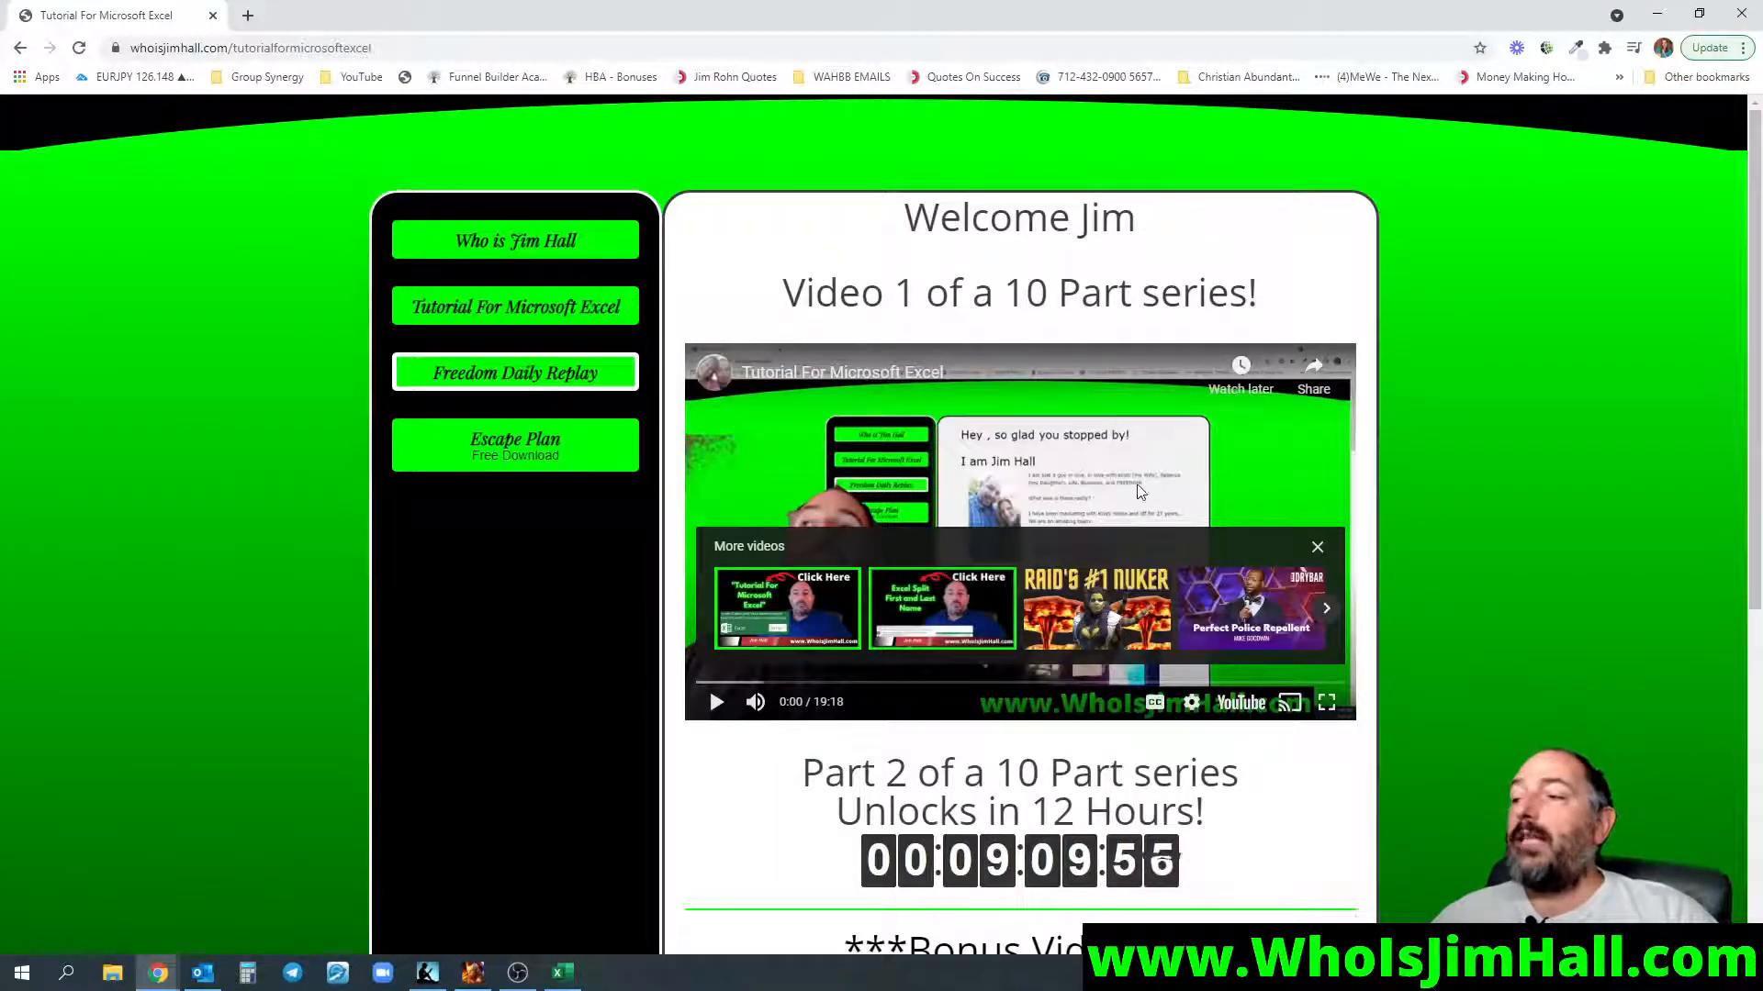
scroll(1179, 474, "down", 1)
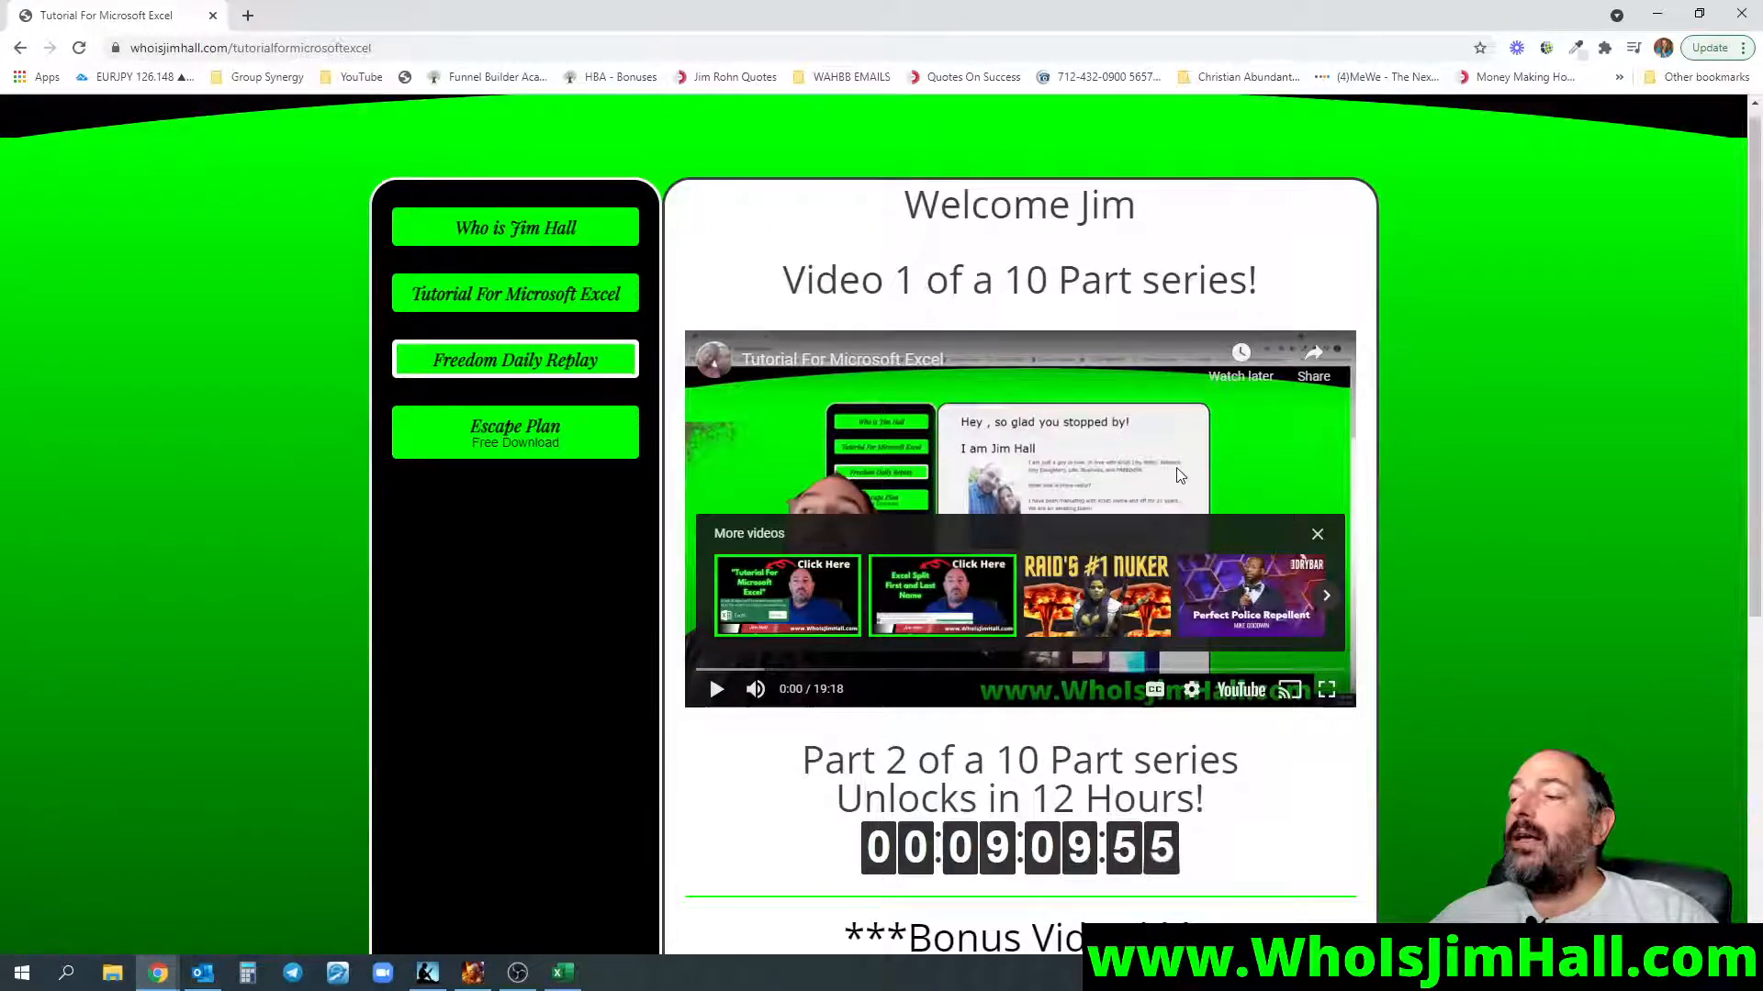
scroll(1176, 466, "down", 6)
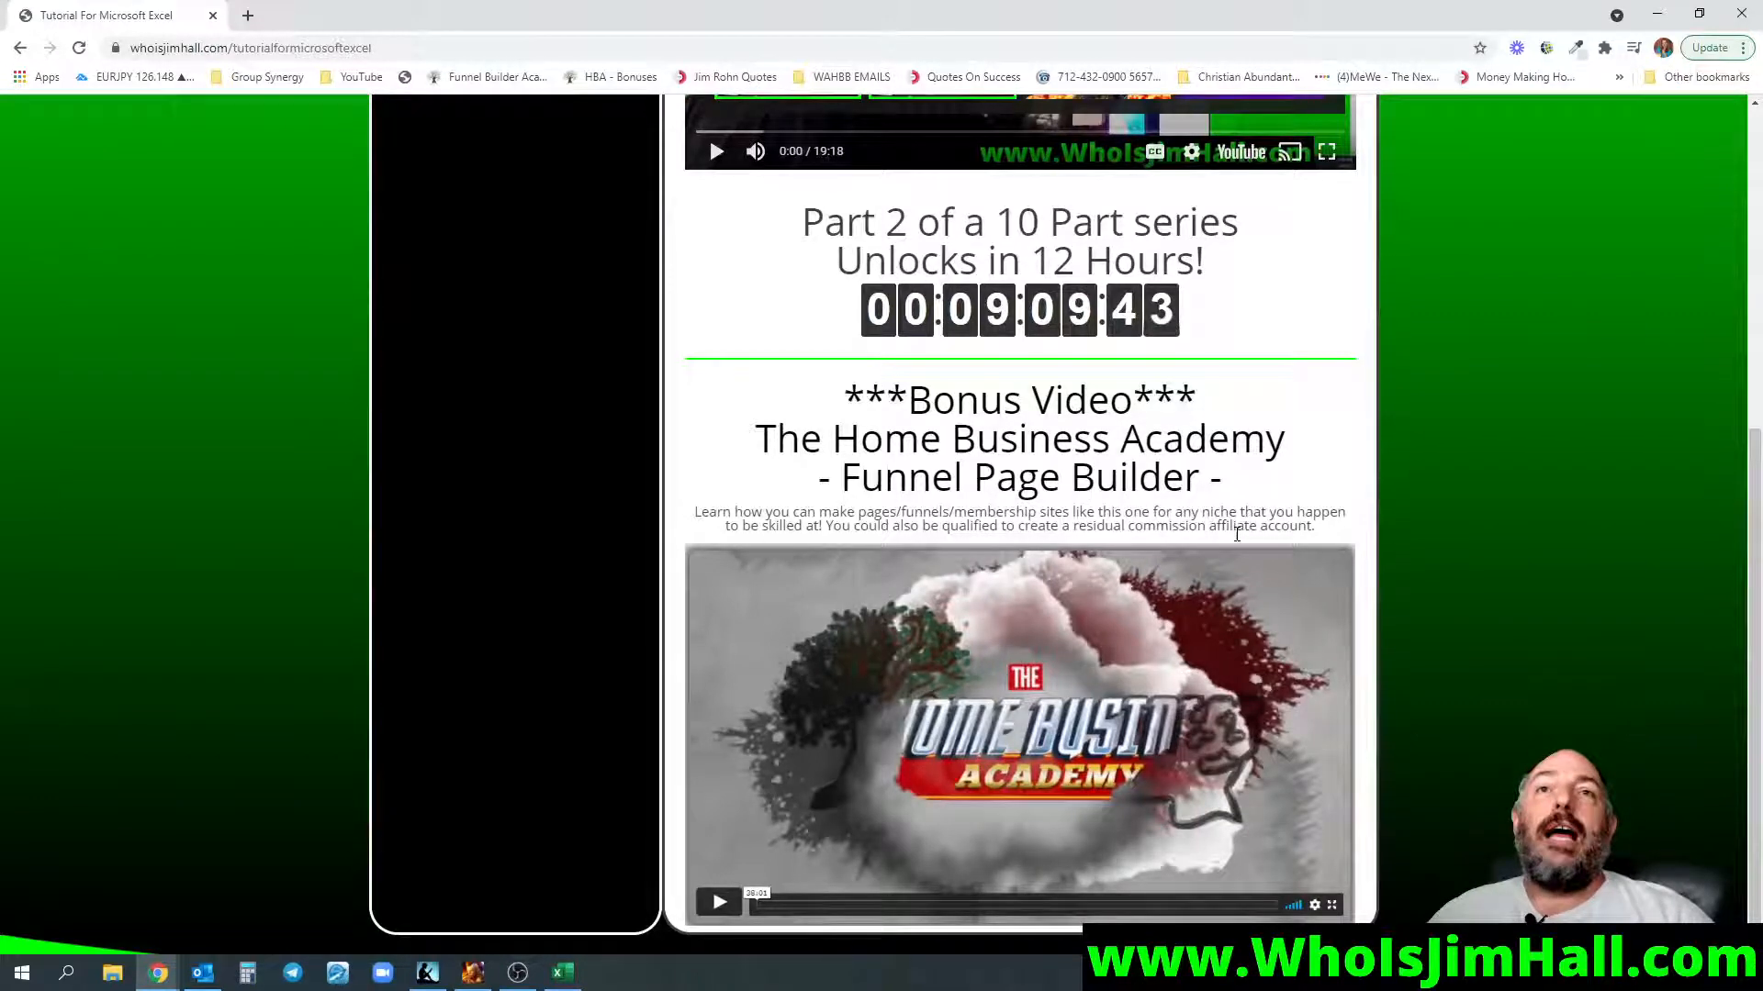
scroll(1237, 534, "up", 6)
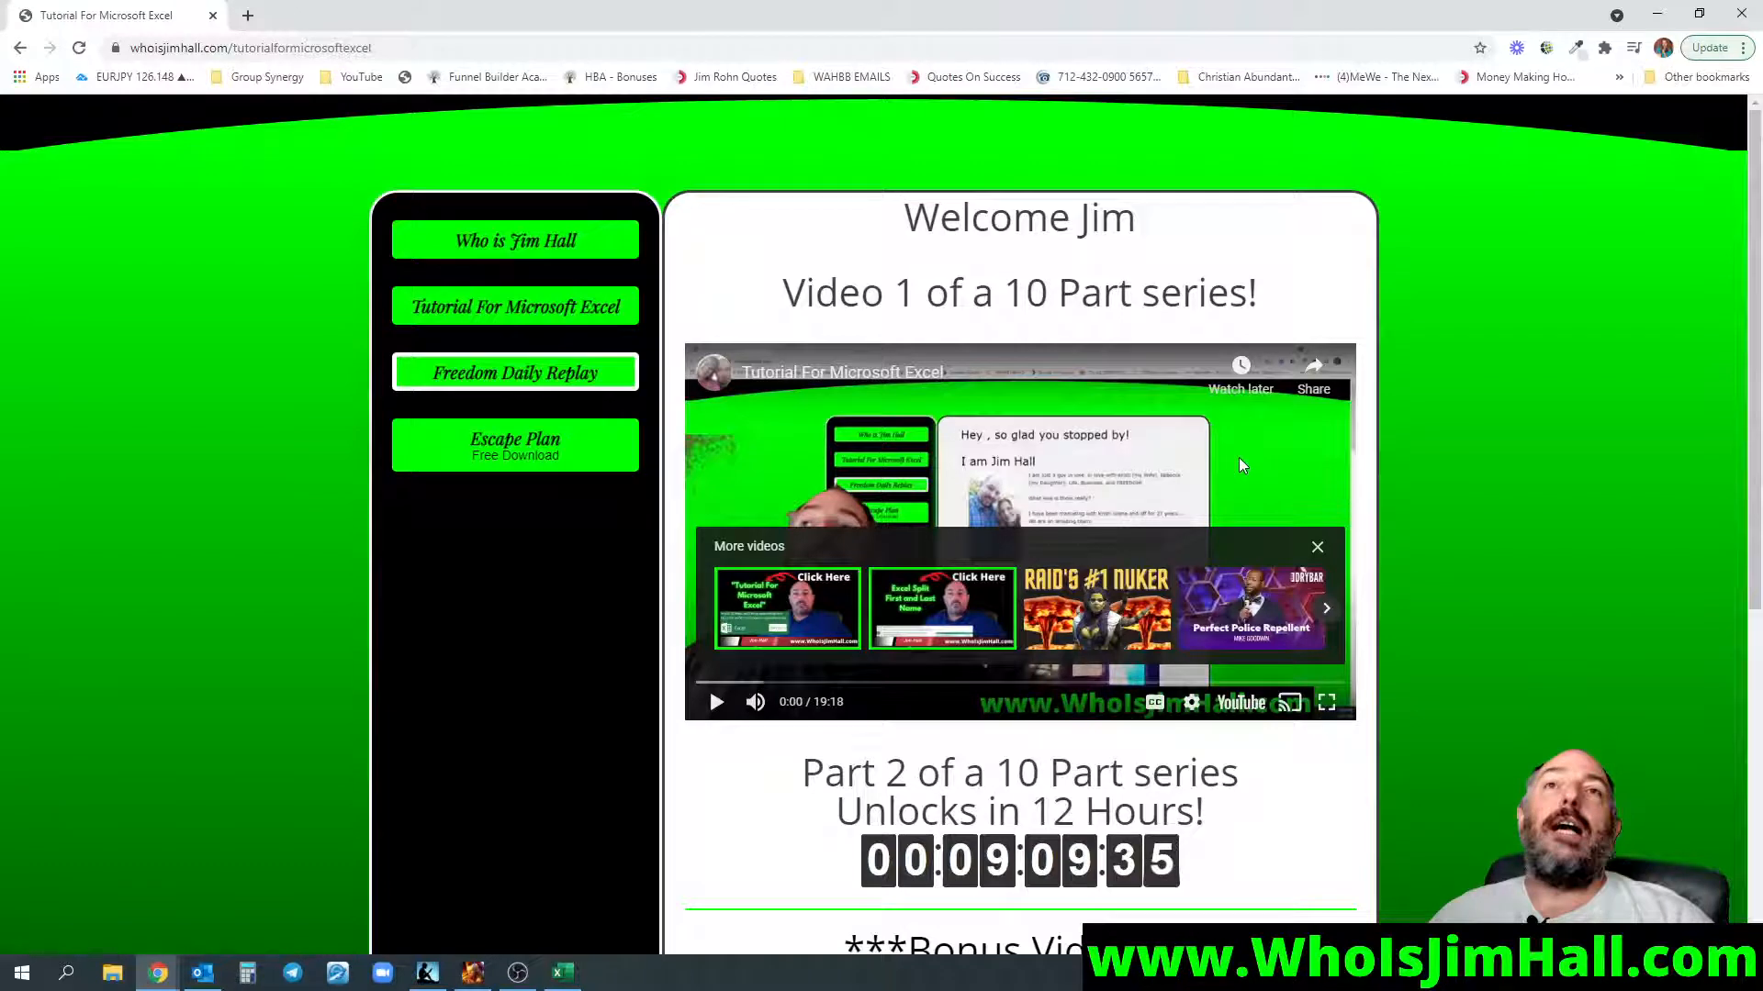
scroll(1111, 633, "down", 1)
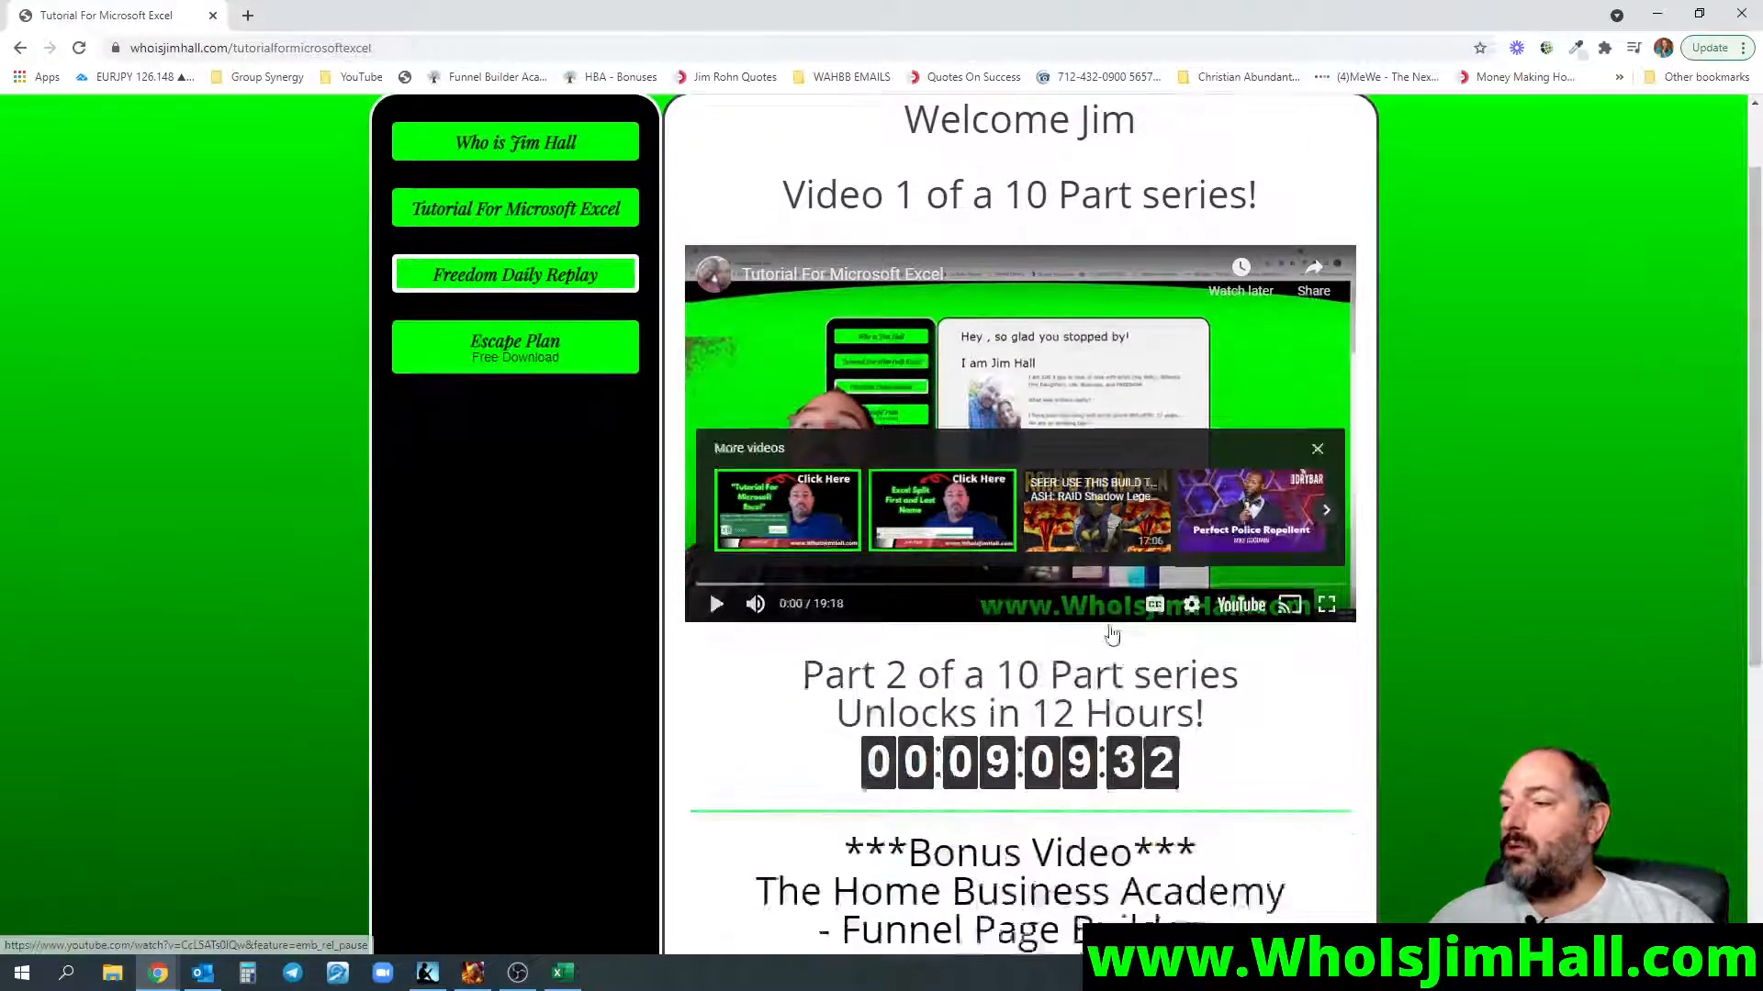
scroll(1108, 631, "down", 1)
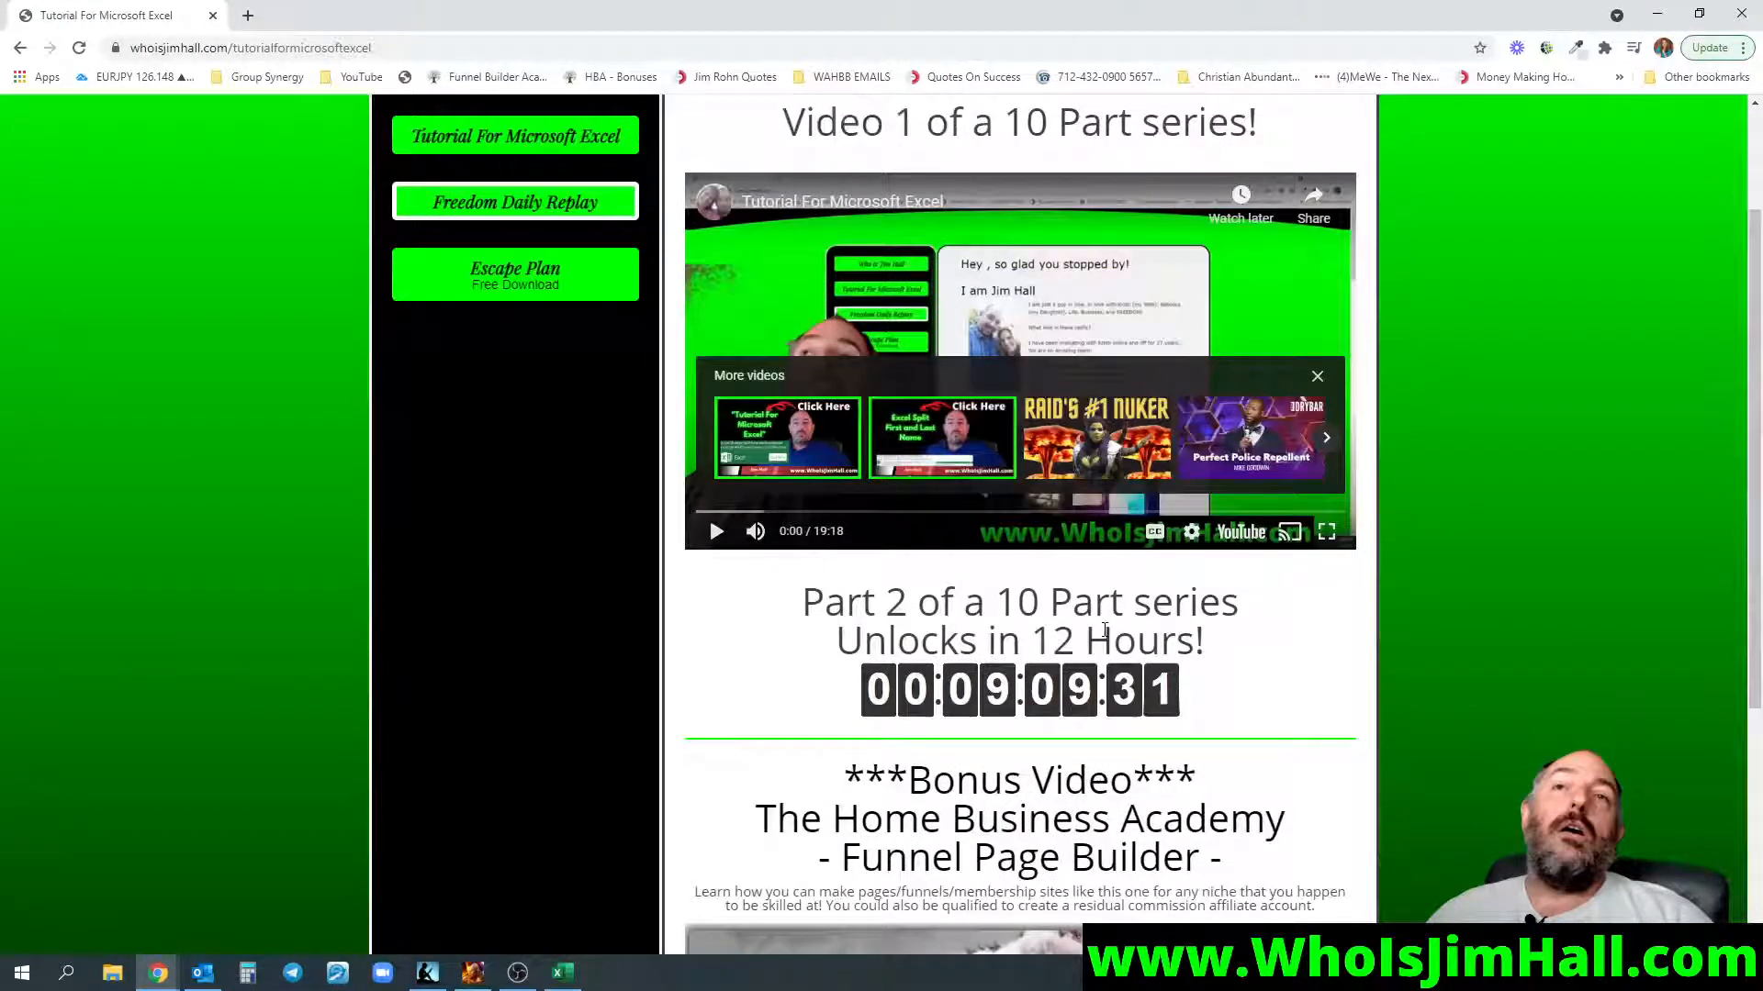